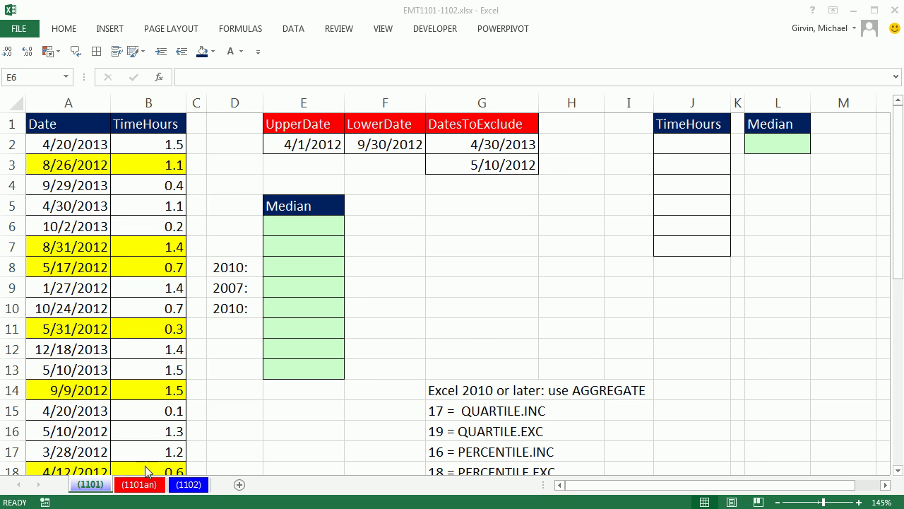
Step: Enter =MEDIAN(B2:B26) in E6 to get 0.8, the median of all TimeHours values
left_click(438, 17)
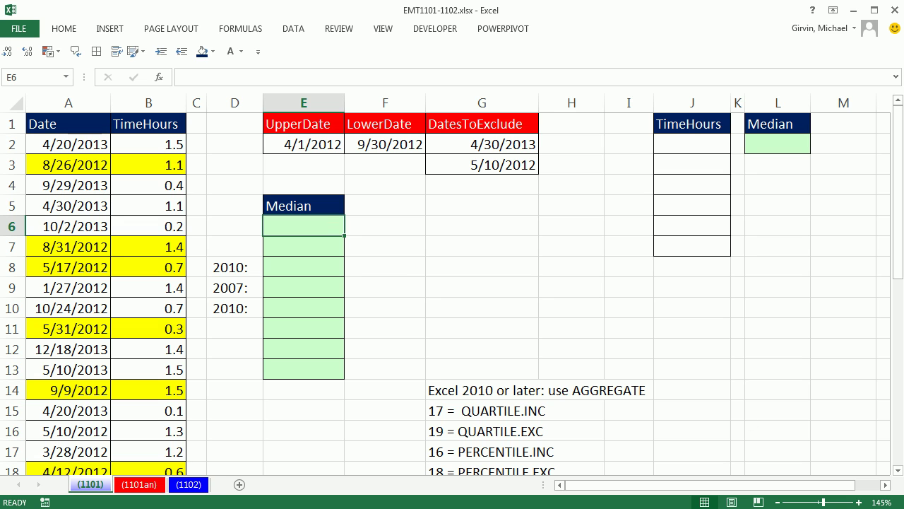
type("=me")
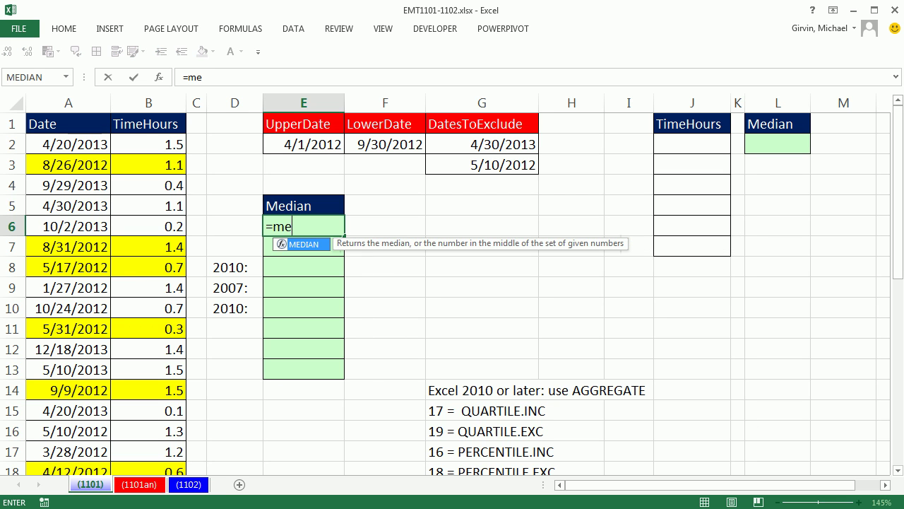
type("d")
key("Tab")
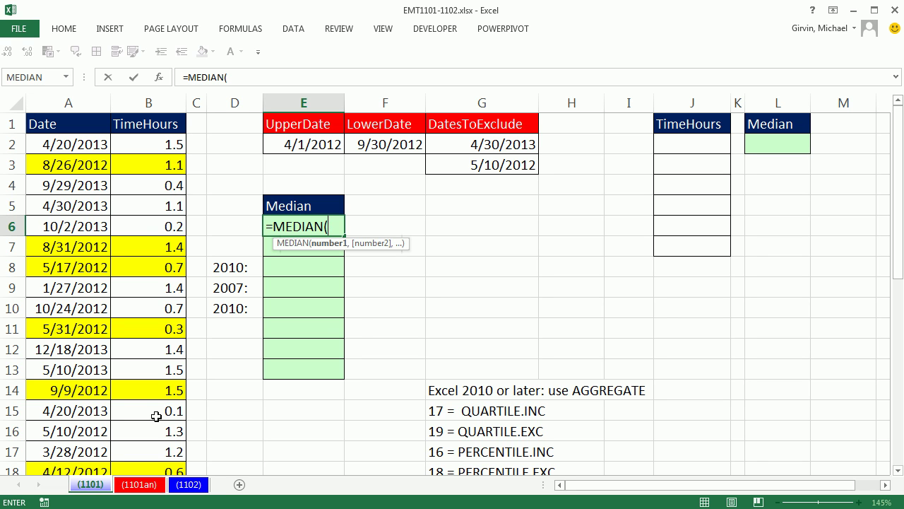
left_click(140, 147)
key("ctrl+shift+Down")
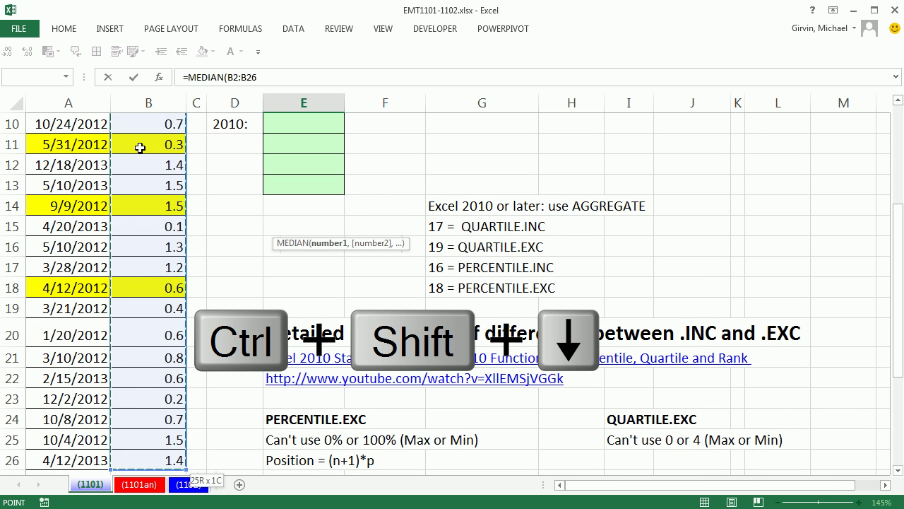
key("ctrl+BackSpace")
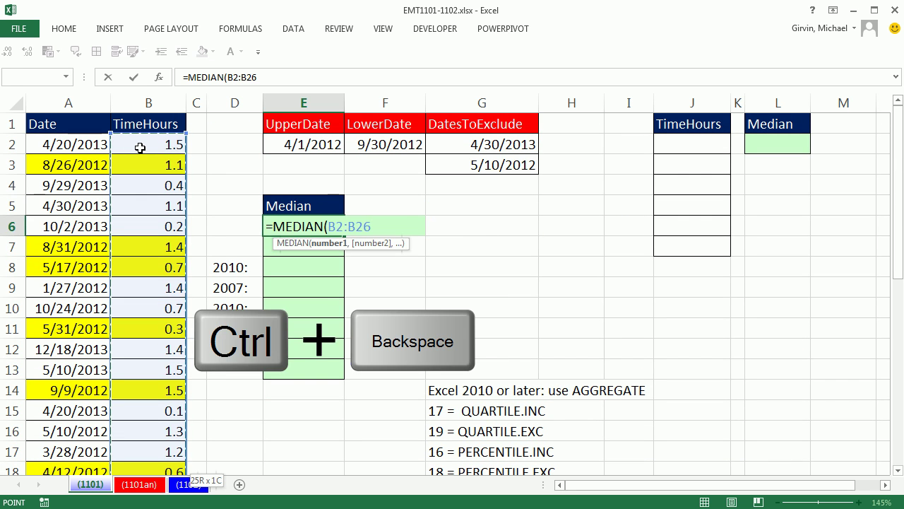
key("Return")
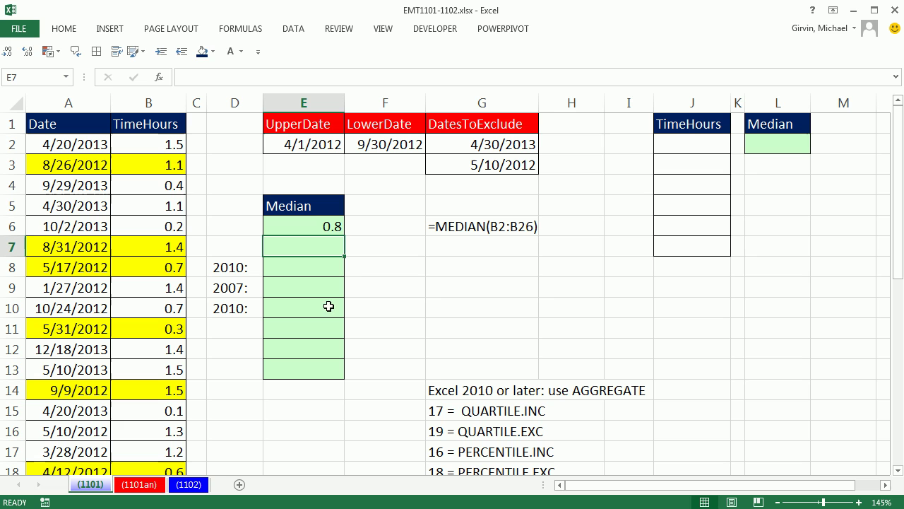
Step: Enter =MEDIAN(B3,B7:B8,B11,B14,B18) in E7 so the highlighted hours give 0.9
type("=")
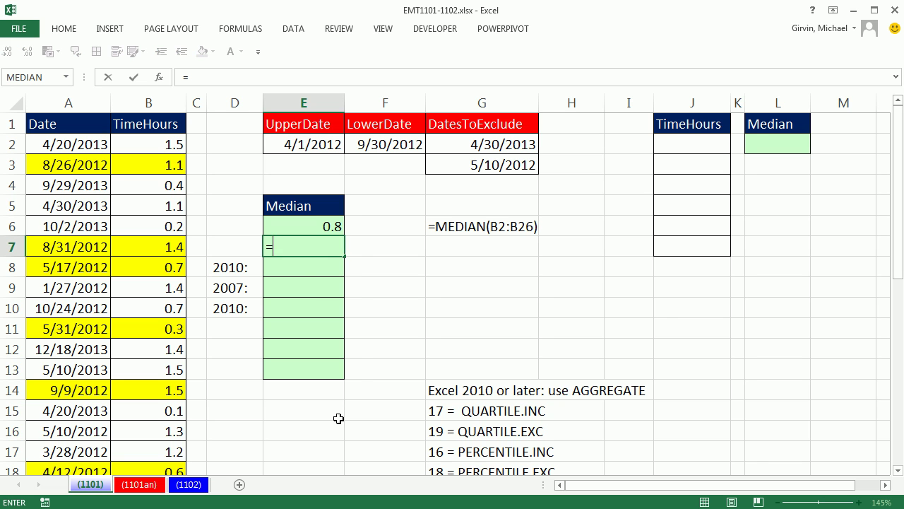
type("med")
key("Tab")
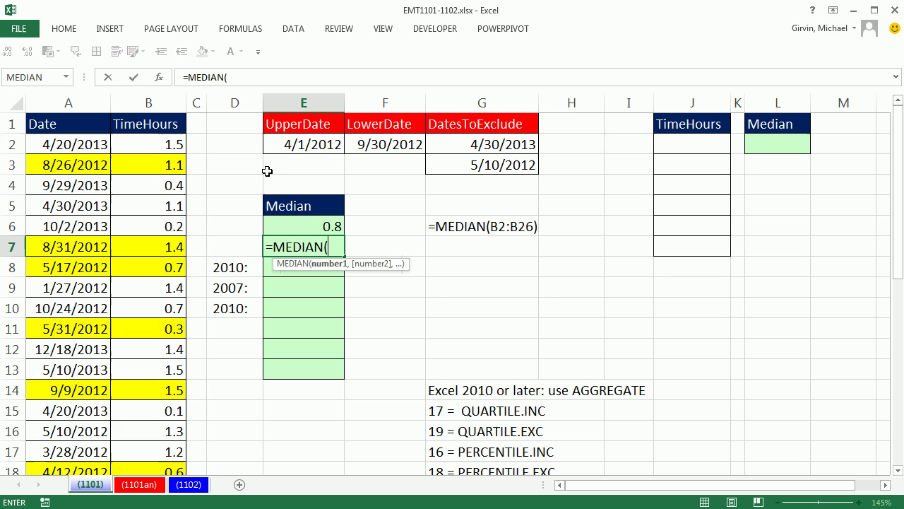
left_click(160, 167)
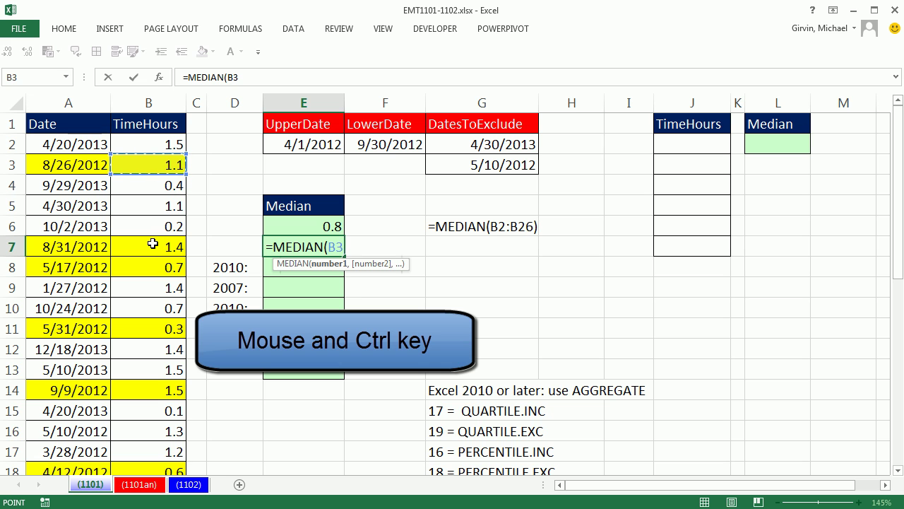
left_click_drag(153, 244, 154, 267)
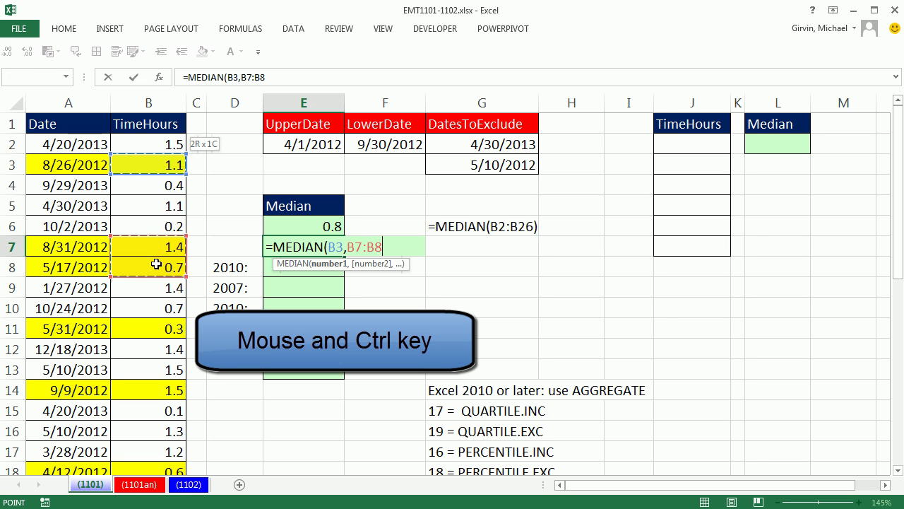
left_click(169, 328, "ctrl")
left_click(166, 389, "ctrl")
left_click(160, 469, "ctrl")
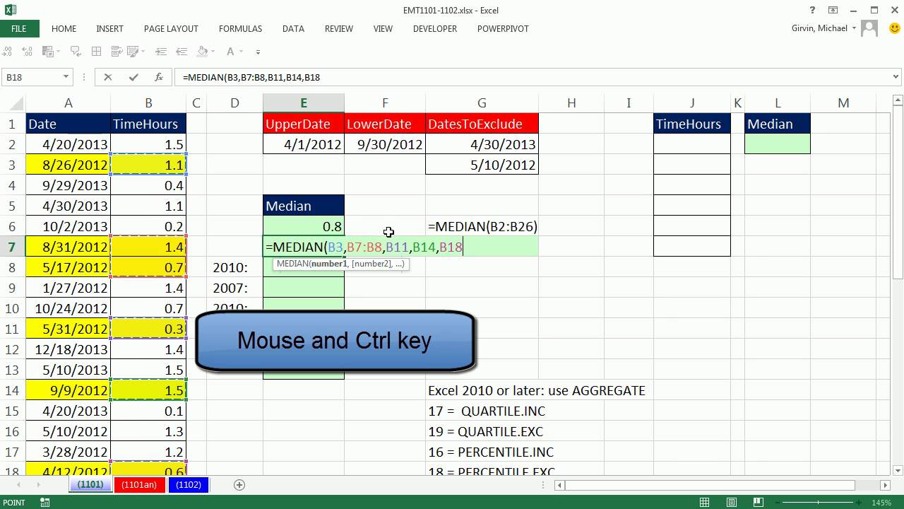
left_click(447, 248)
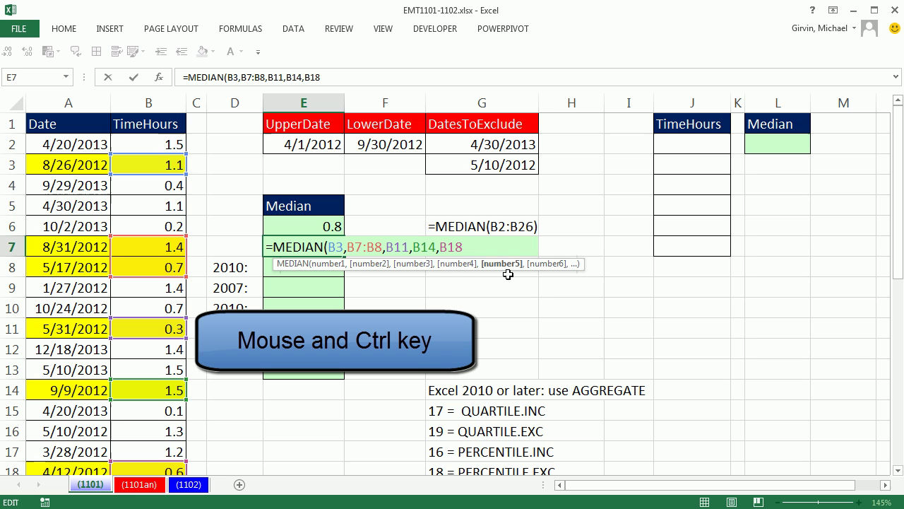
left_click(375, 247)
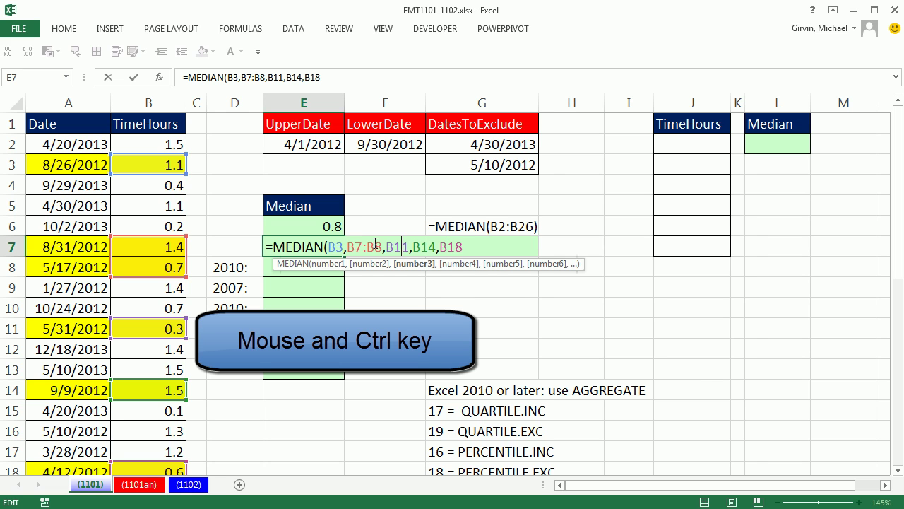
left_click(464, 248)
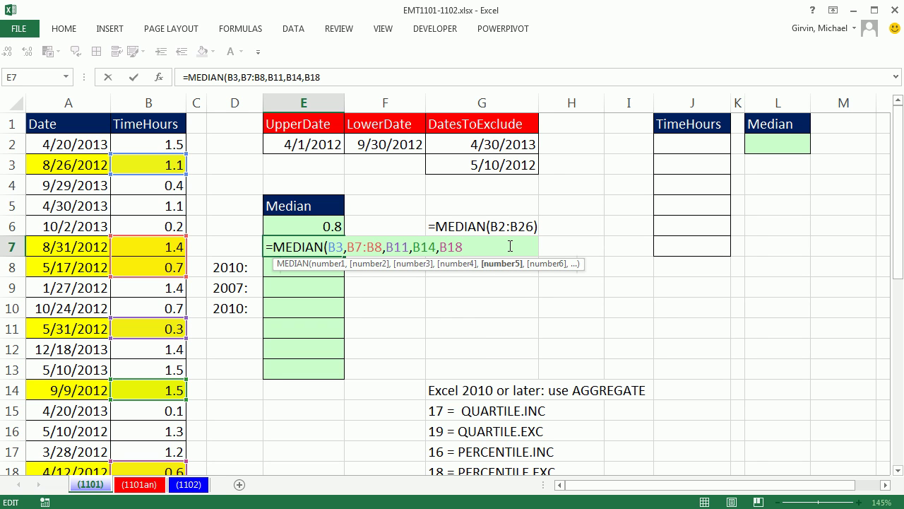
key("Return")
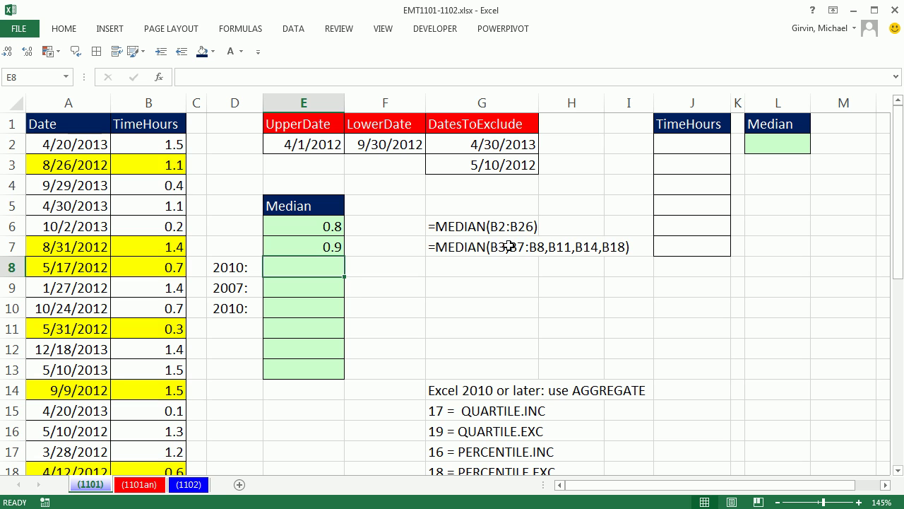
Step: Copy B3's 1.1 value and clear all items from the Office Clipboard history
left_click(164, 162)
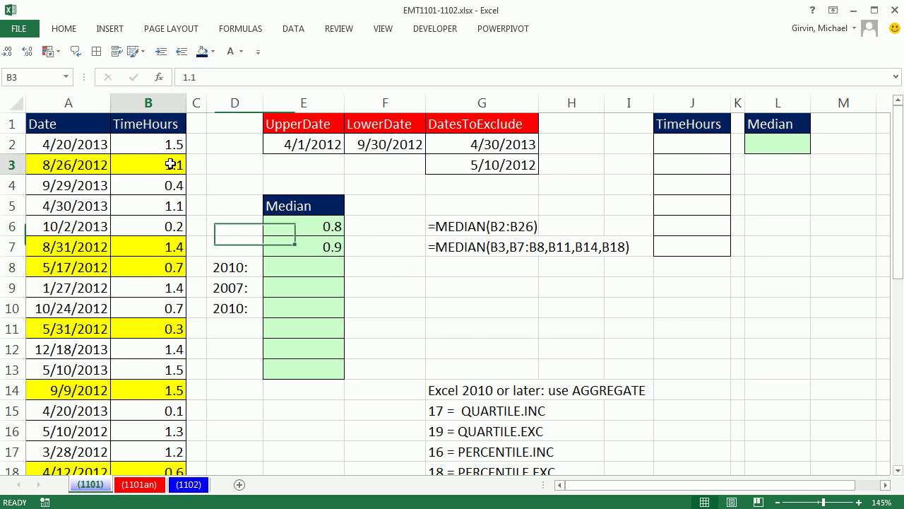
key("ctrl+c")
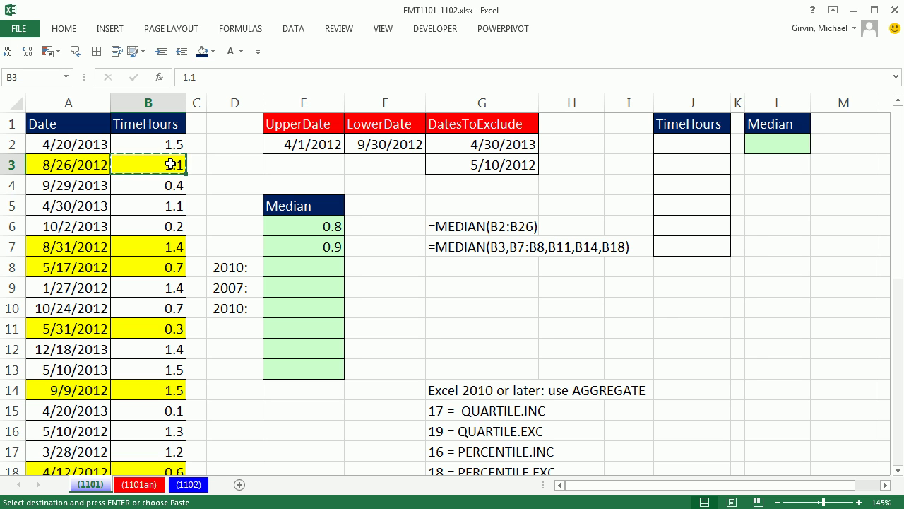
left_click(65, 32)
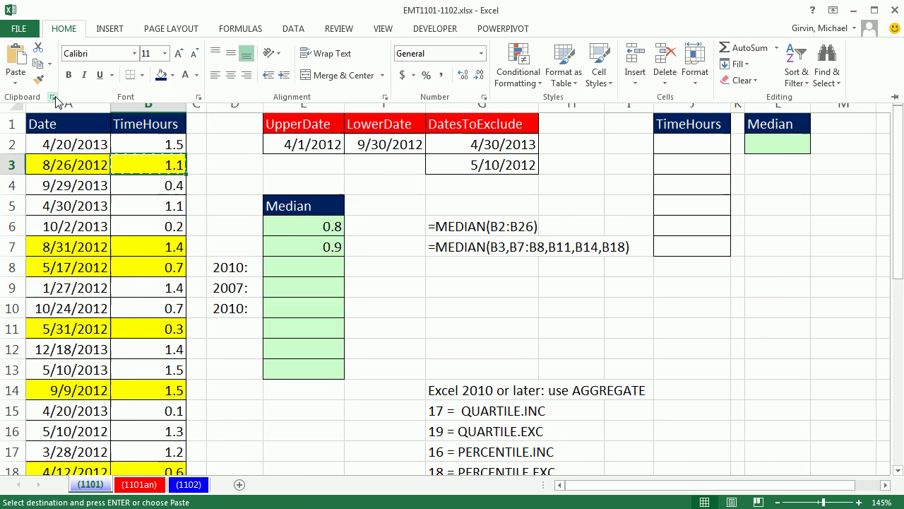
left_click(53, 99)
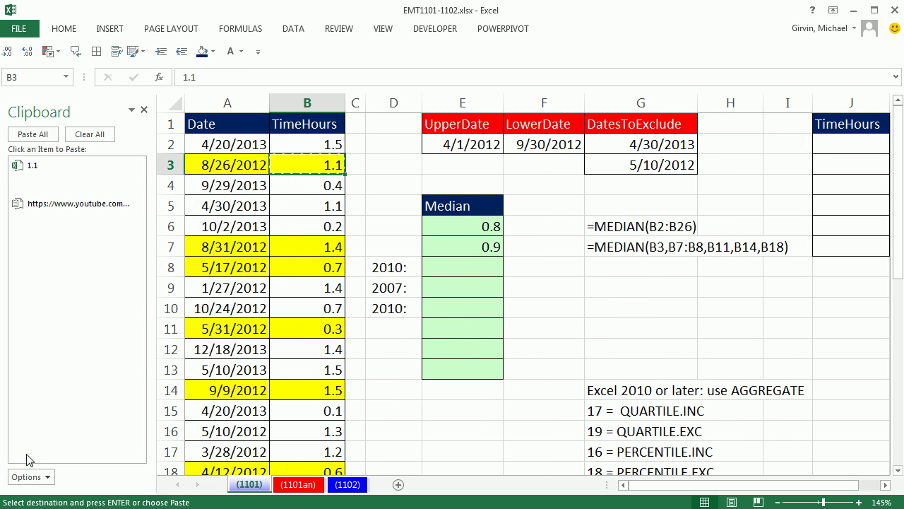
left_click(103, 136)
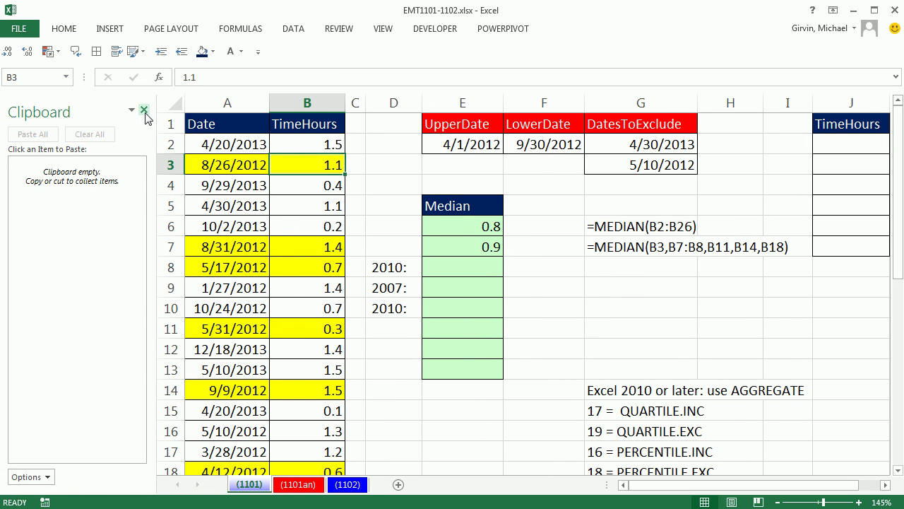
left_click(144, 110)
Step: Copy B3, B7:B8, B11, B14 and B18 one by one (1.1, 1.4, 0.7, 0.3, 1.5, 0.6) onto the clipboard
key("ctrl+c")
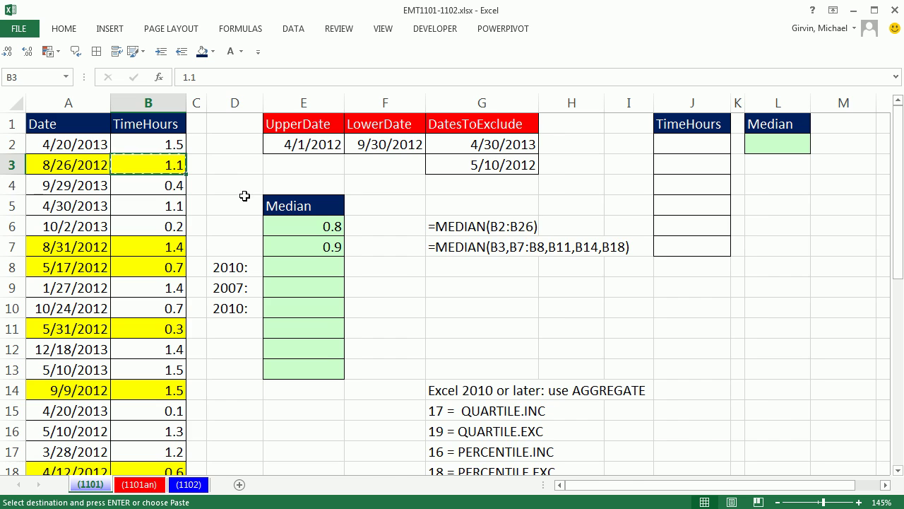
key("ctrl+c")
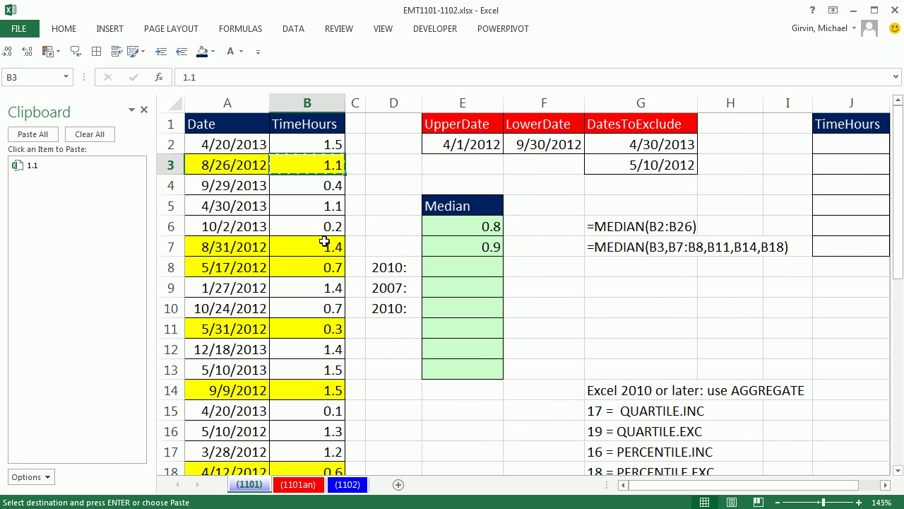
left_click_drag(324, 244, 322, 262)
key("ctrl+c")
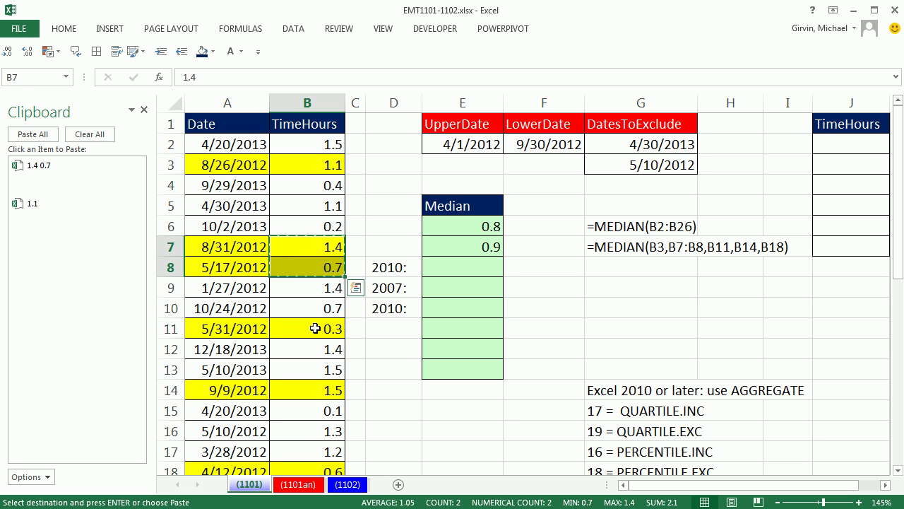
left_click(316, 329)
key("ctrl+c")
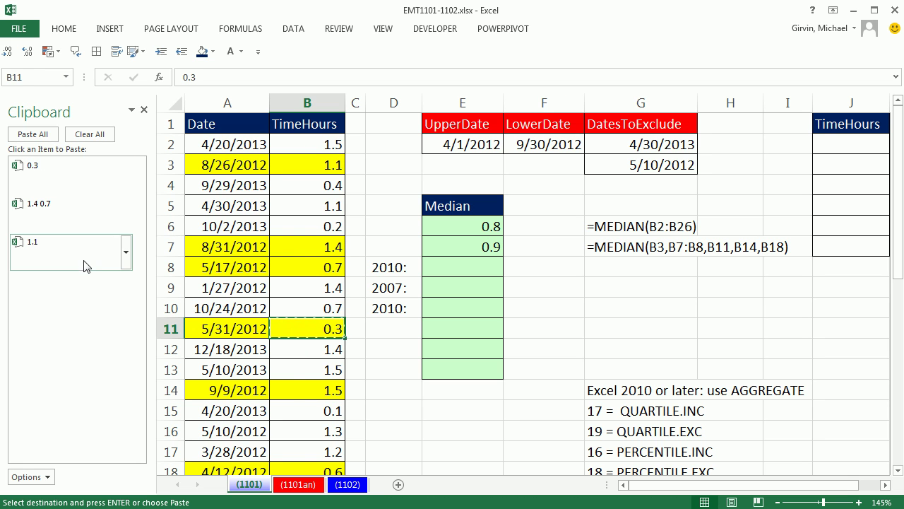
left_click(296, 393)
key("ctrl+c")
left_click(304, 468)
key("ctrl+c")
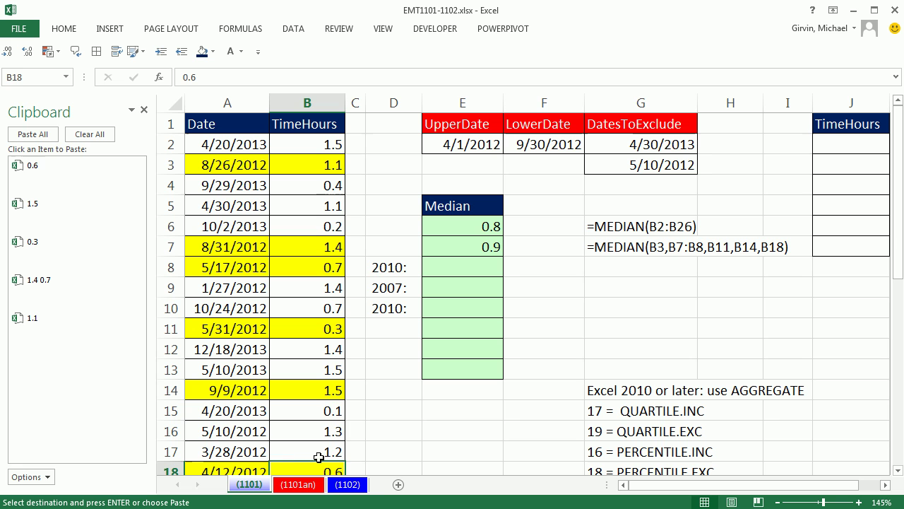
left_click(823, 147)
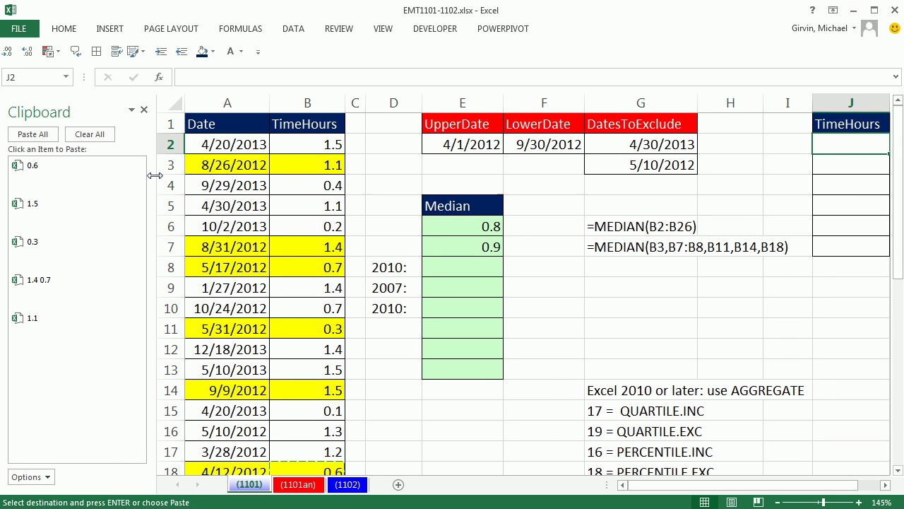
Step: Paste all collected highlighted TimeHours values from the clipboard into J2:J7
left_click_drag(155, 175, 127, 177)
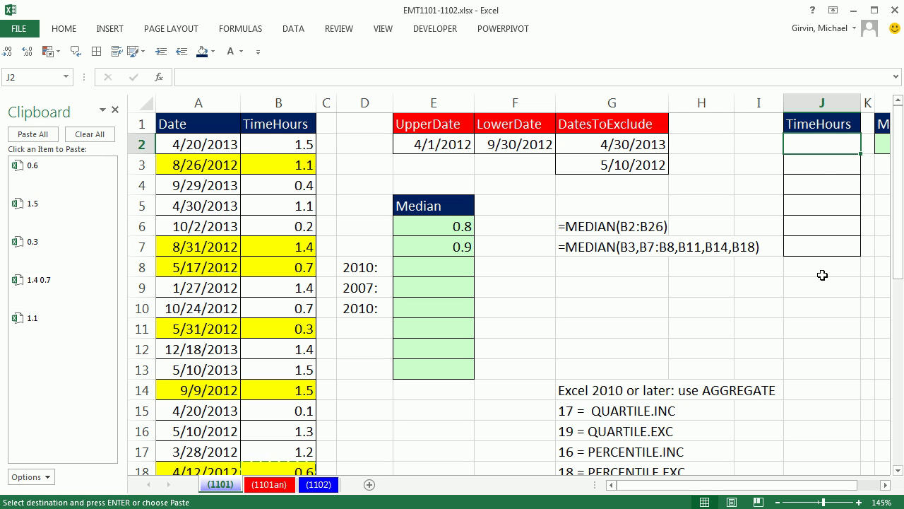
left_click(32, 134)
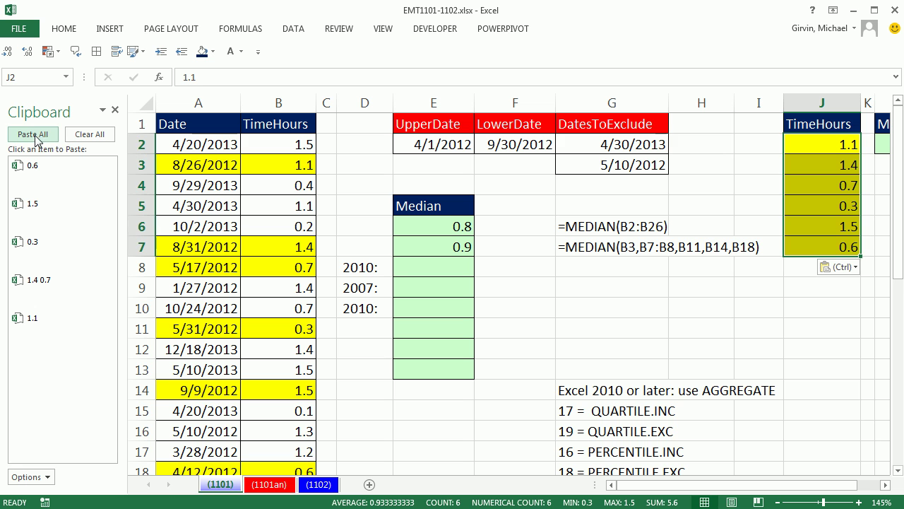
left_click(886, 484)
left_click(886, 485)
left_click(885, 484)
left_click(886, 485)
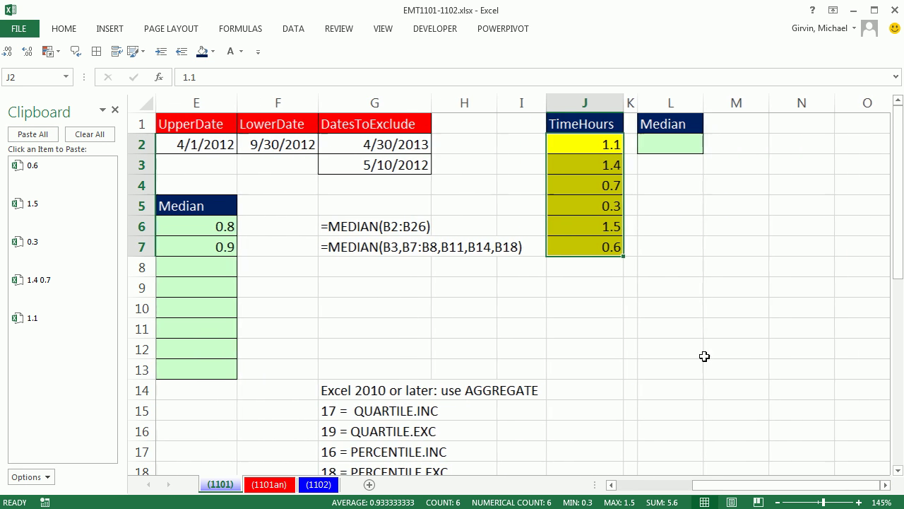
Step: Clear the fill colour formats from the pasted values in J2:J7 with Alt, E, A, F
left_click(64, 29)
left_click(755, 81)
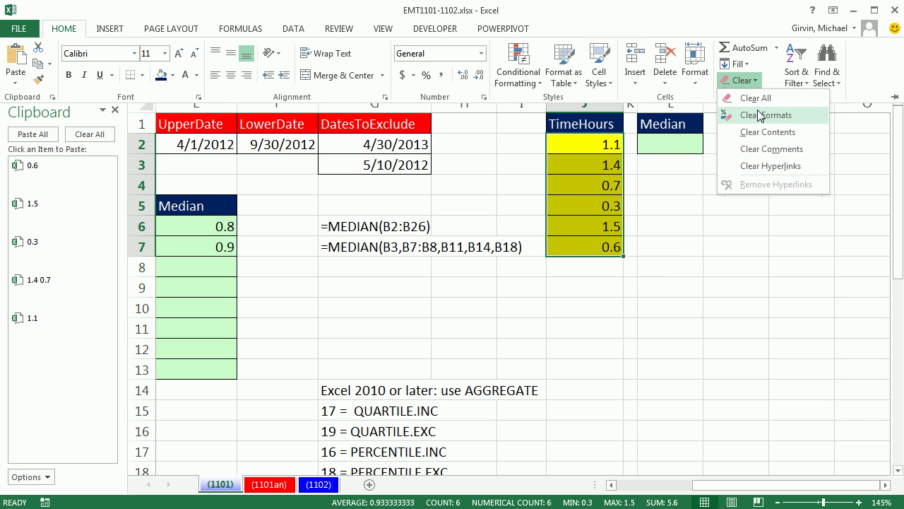
key("Escape")
key("Escape")
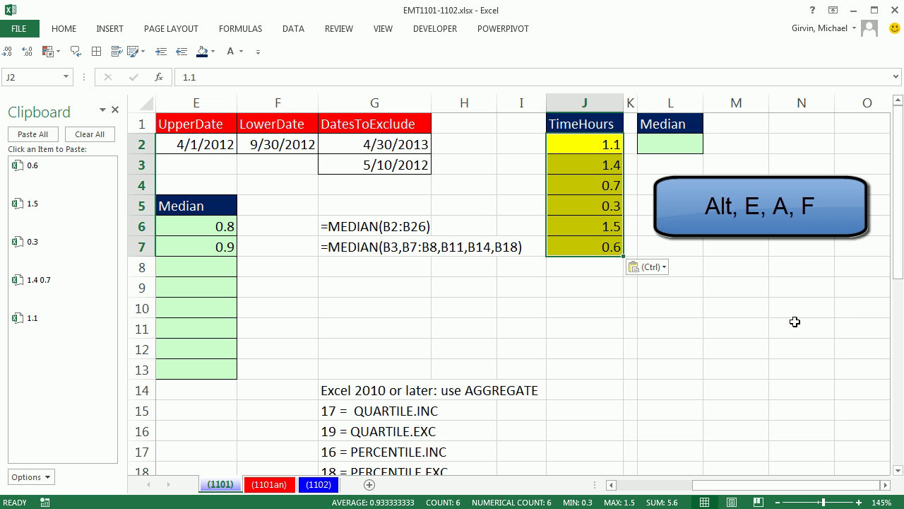
key("alt")
key("e")
key("a")
key("f")
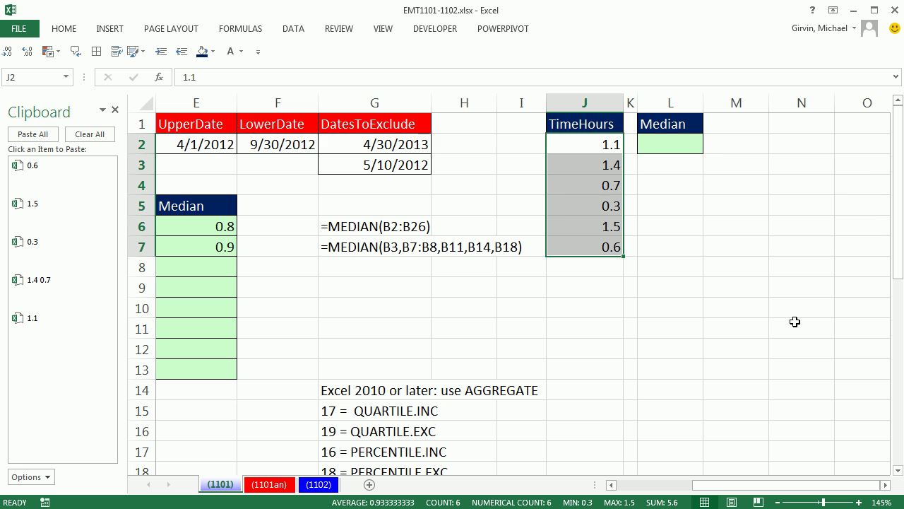
Step: Enter =MEDIAN(J2:J7) in L2, returning 0.9 to match E7
left_click(692, 150)
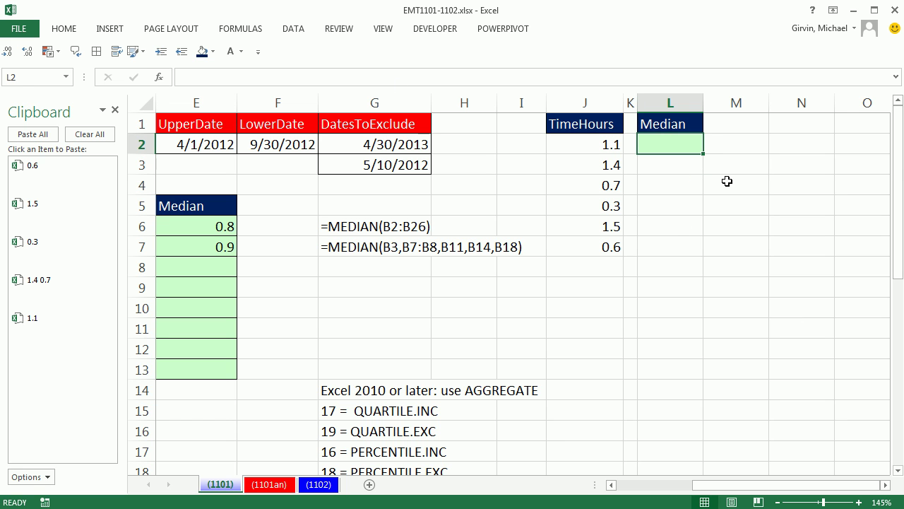
type("=med")
key("Tab")
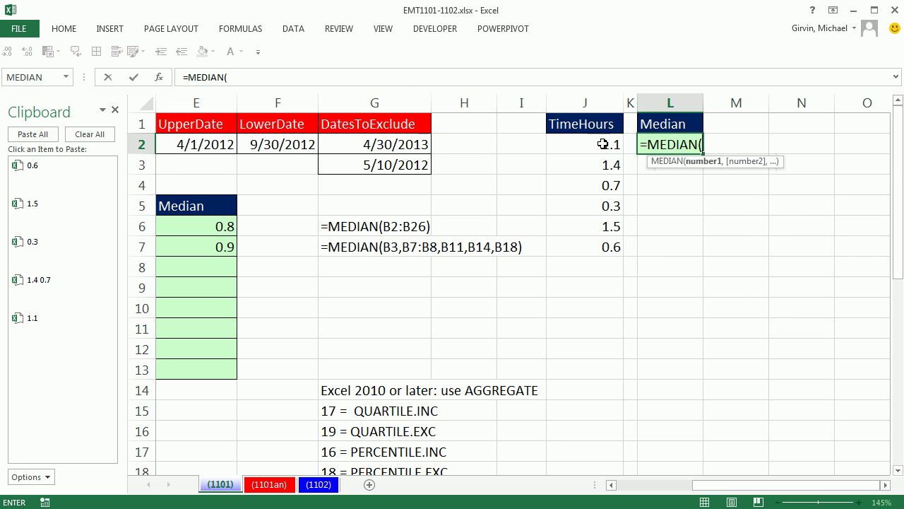
left_click_drag(603, 144, 597, 244)
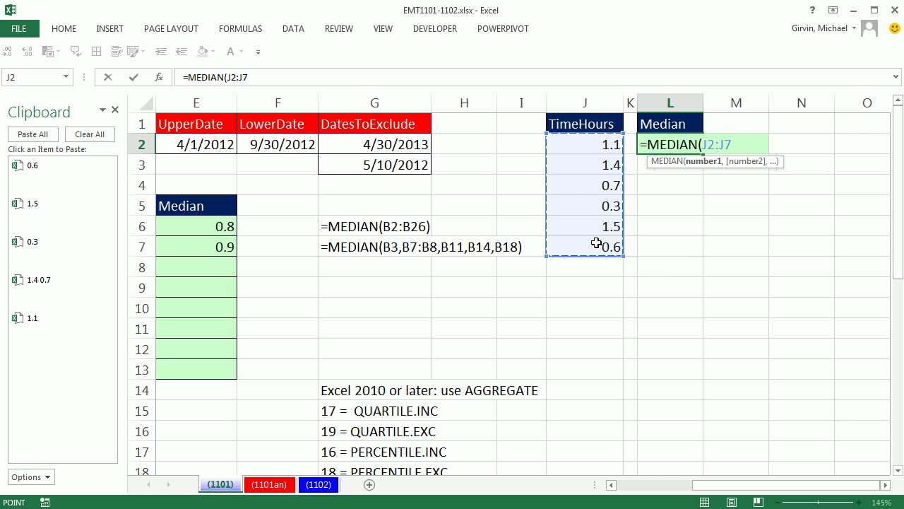
key("ctrl+Return")
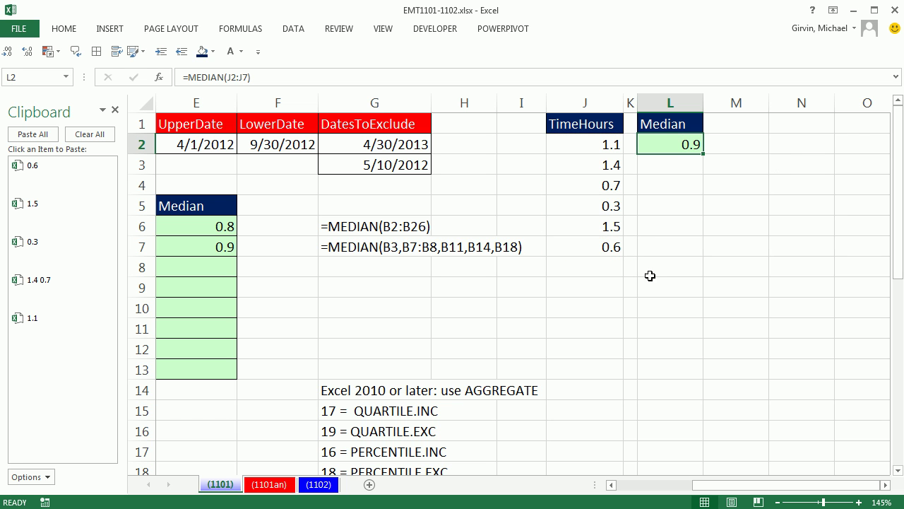
left_click_drag(747, 485, 675, 484)
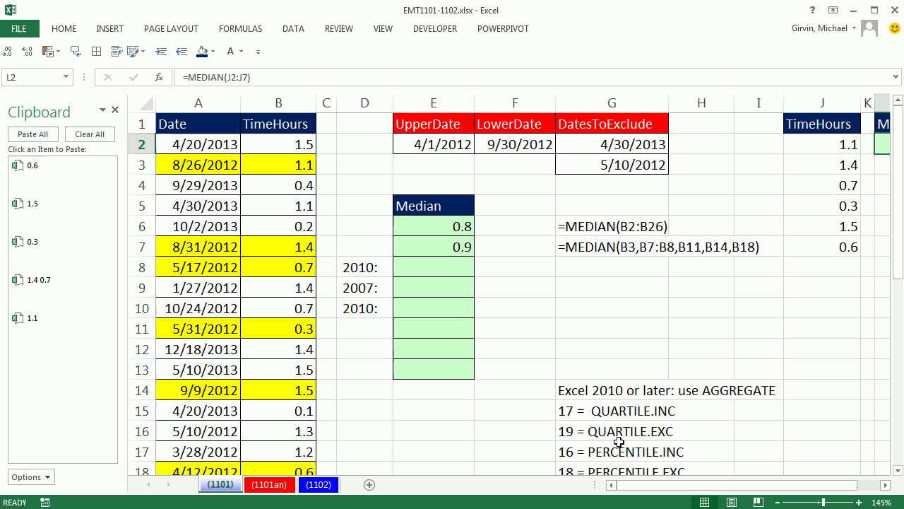
Step: Close the Clipboard pane and begin =AGGREGATE(12,6, in E8 with MEDIAN ignoring error values
left_click(115, 110)
left_click(311, 253)
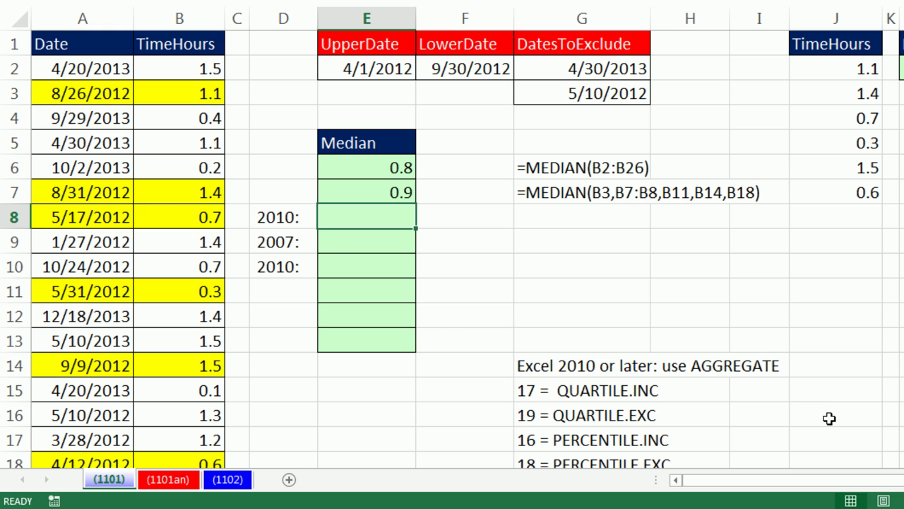
type("=ag")
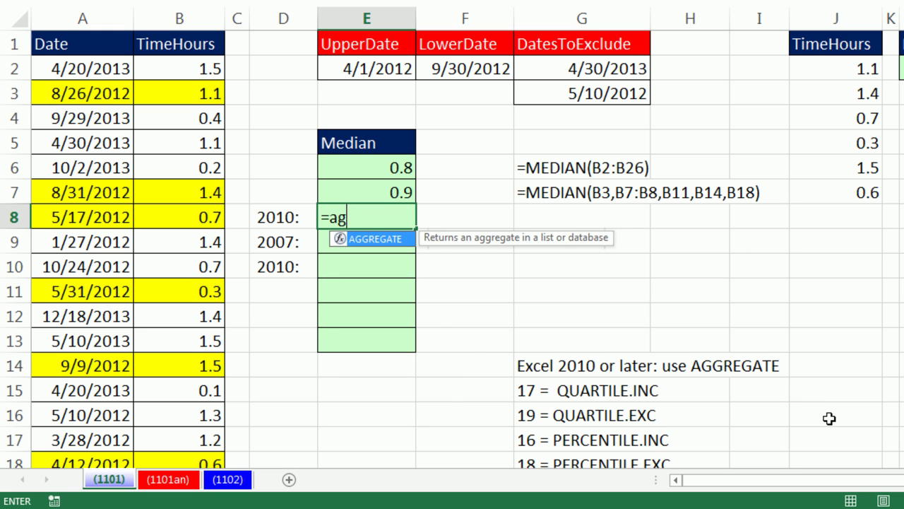
key("Tab")
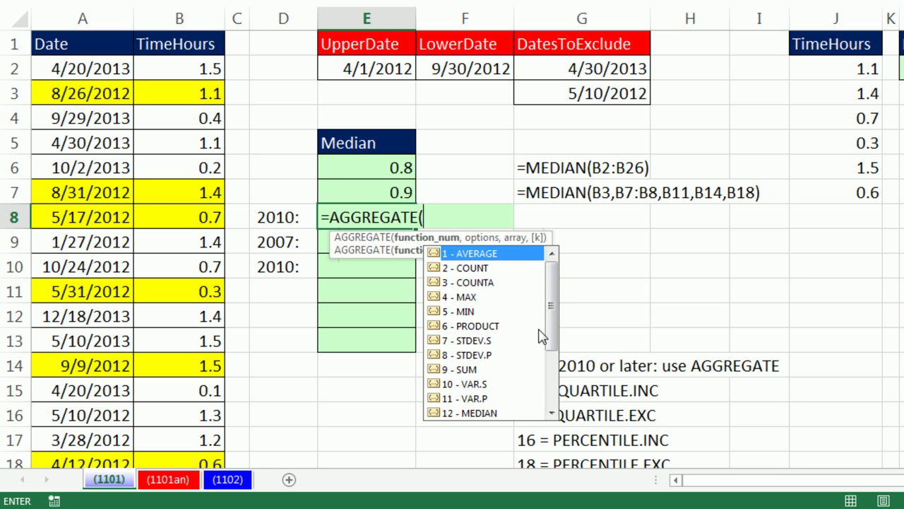
left_click_drag(551, 336, 551, 363)
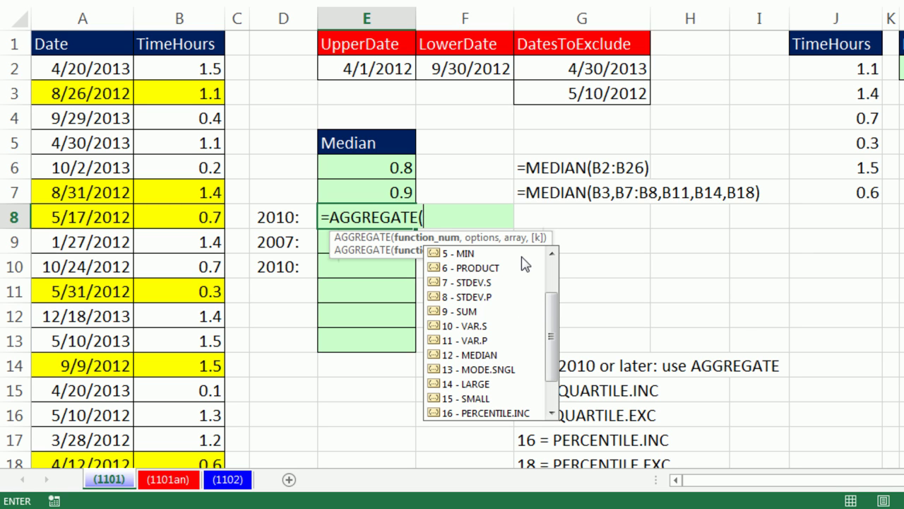
double_click(458, 356)
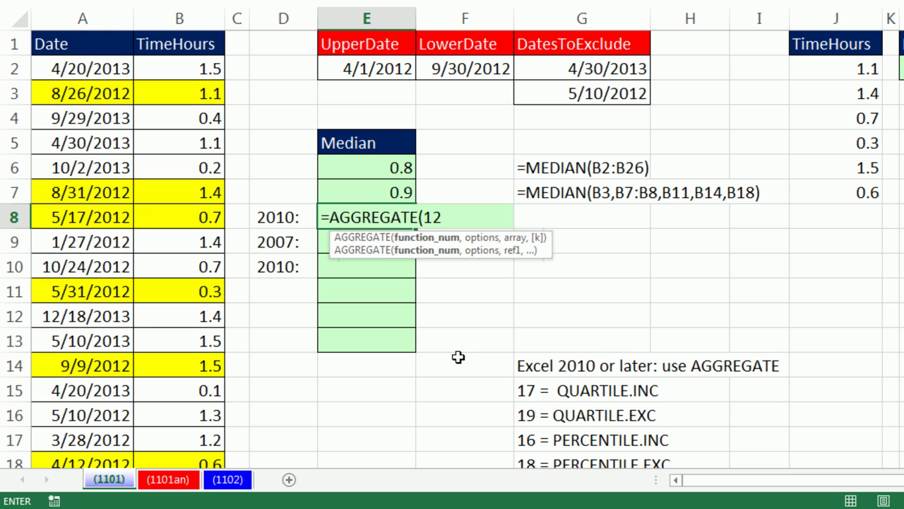
type(",")
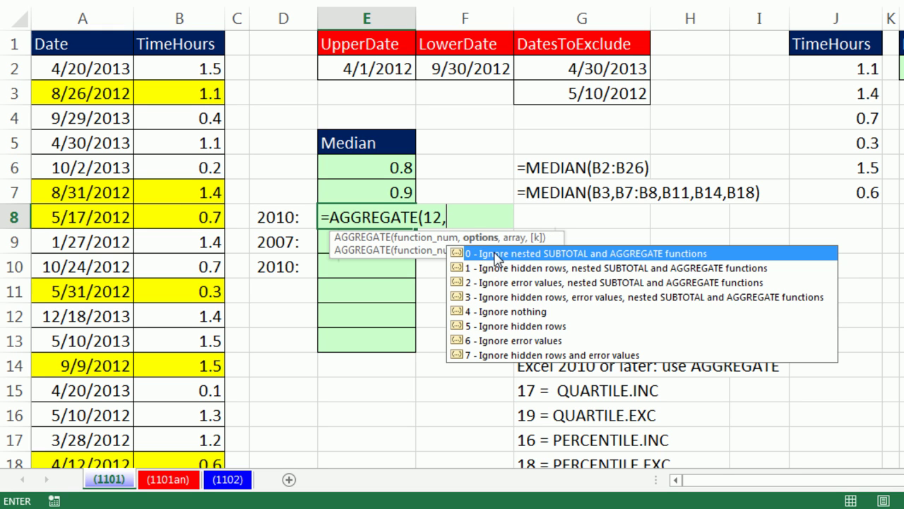
double_click(491, 341)
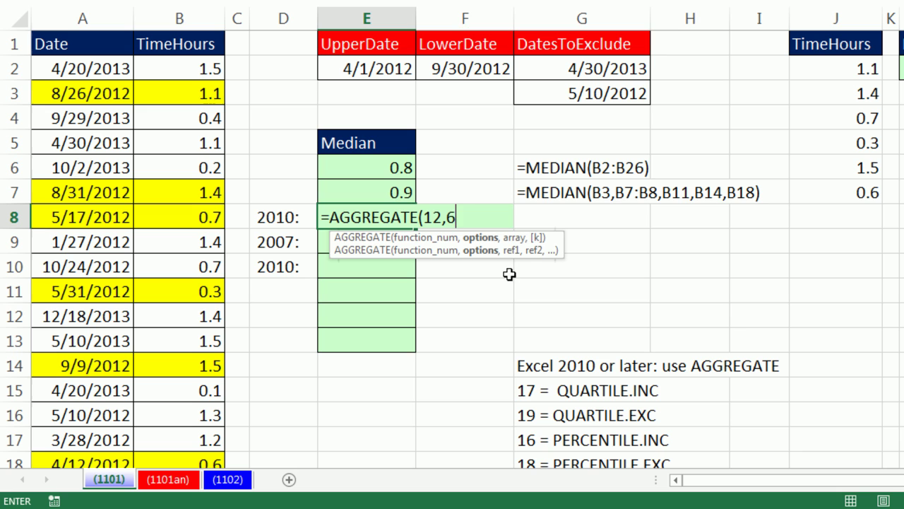
type(",")
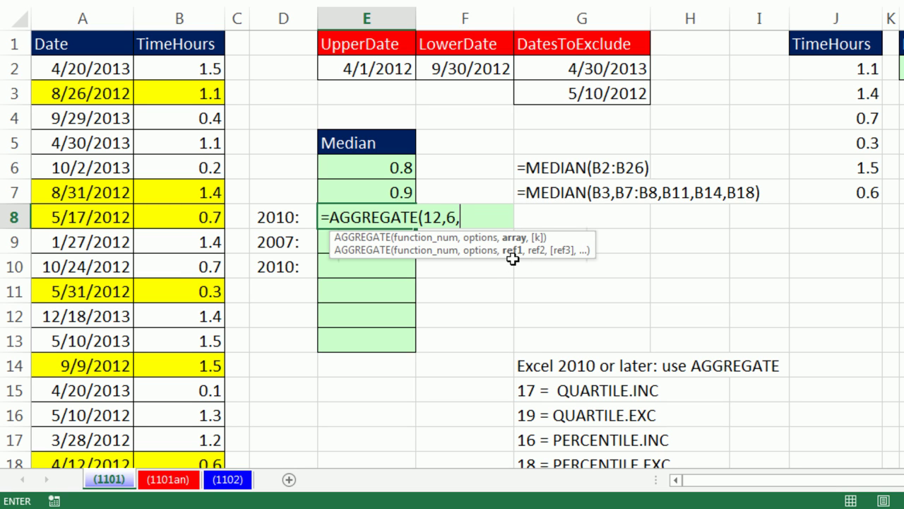
Step: Complete E8 as =AGGREGATE(12,6,B2:B26), returning a median of 0.8
left_click(438, 219)
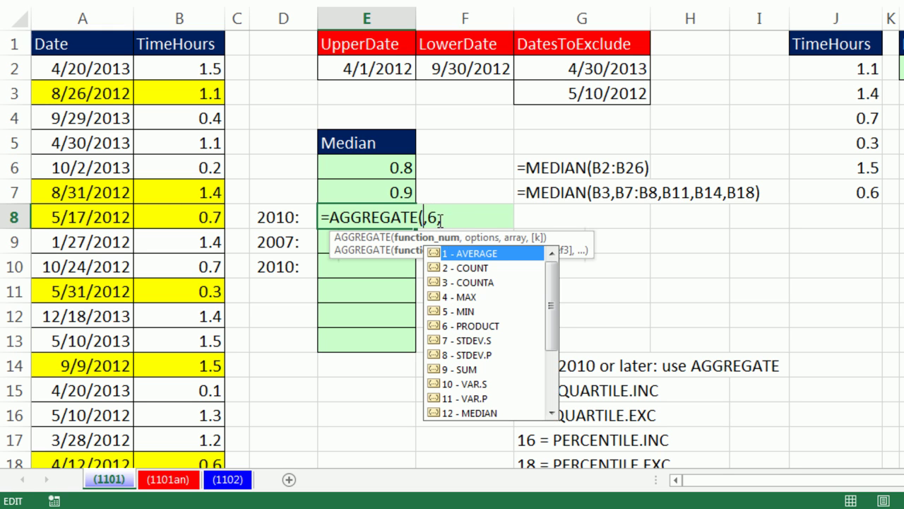
left_click_drag(544, 295, 547, 343)
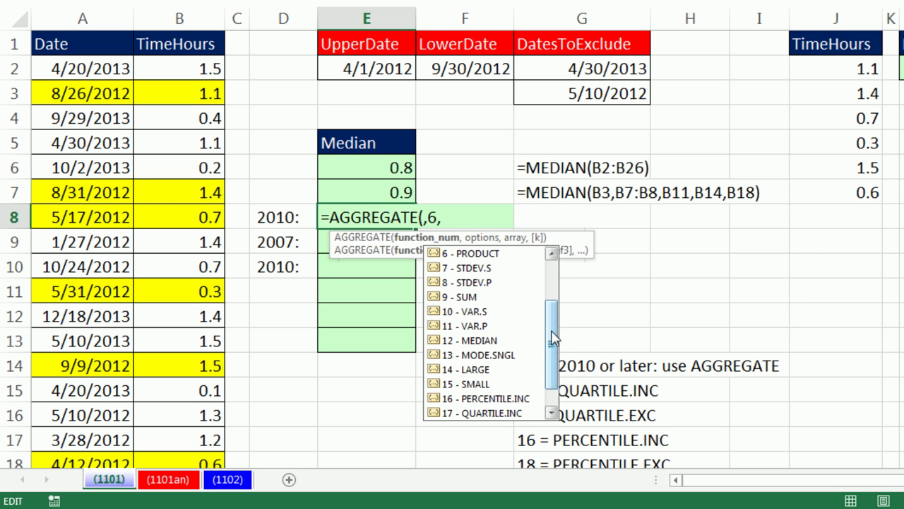
left_click_drag(553, 339, 554, 354)
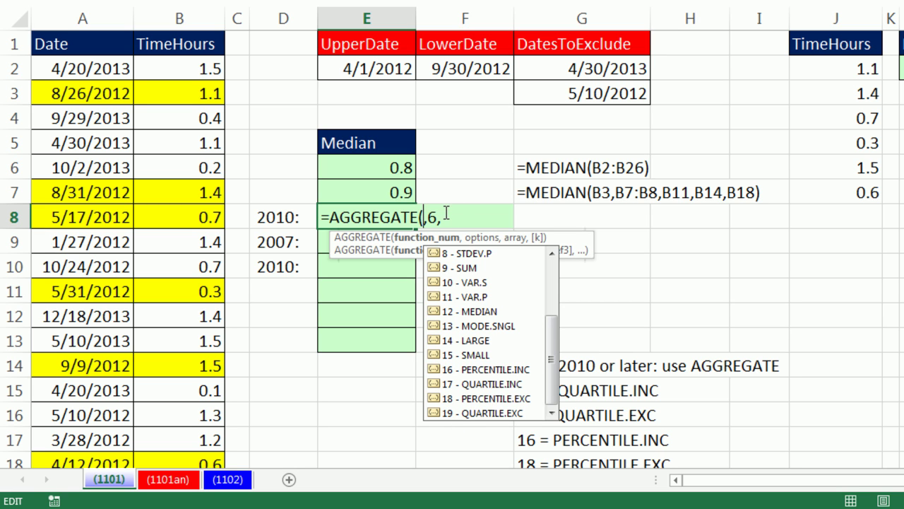
left_click_drag(554, 350, 551, 311)
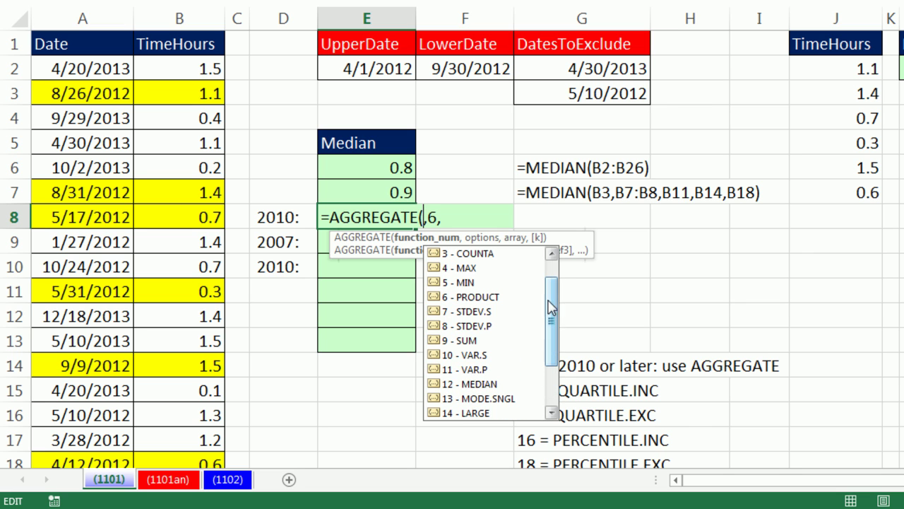
double_click(470, 383)
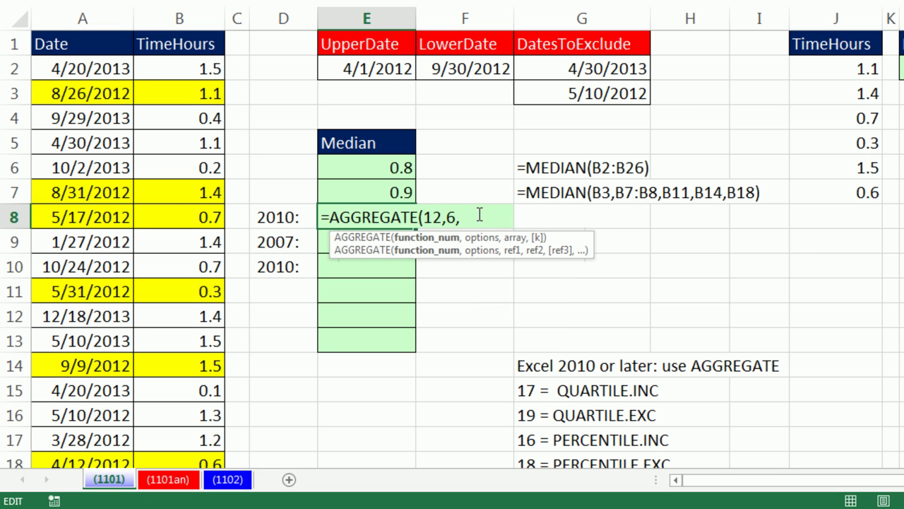
left_click(198, 67)
key("ctrl+shift+Down")
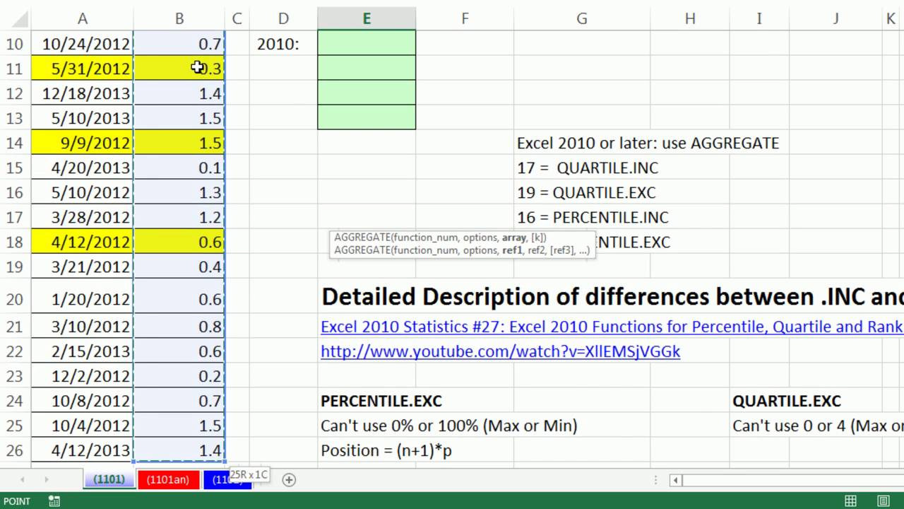
key("ctrl+BackSpace")
type(")")
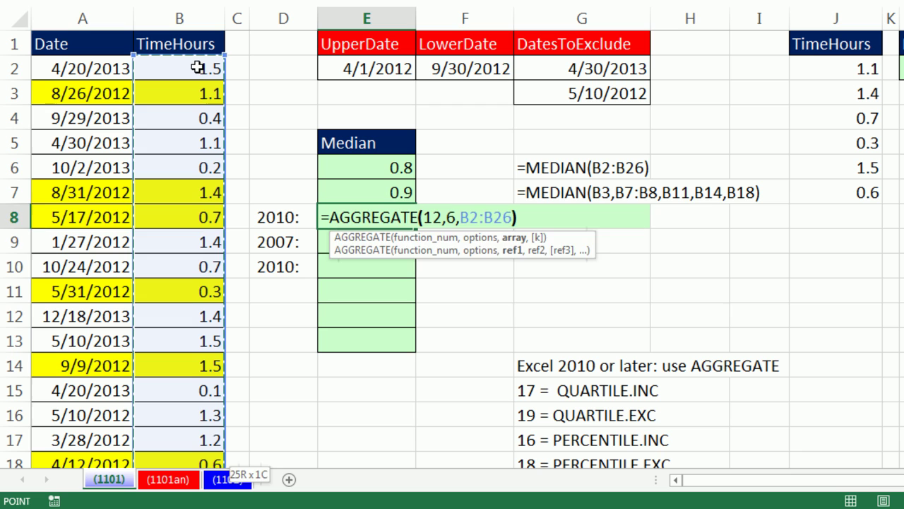
key("Return")
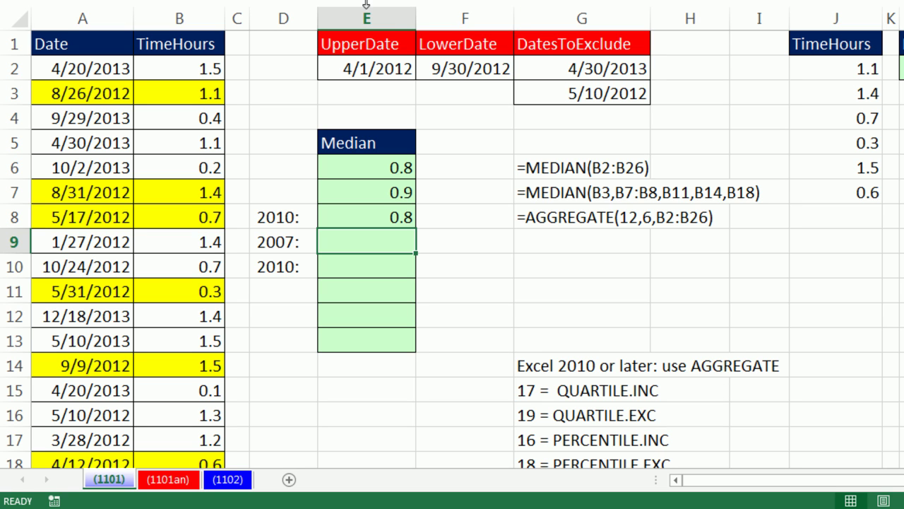
Step: Move the LowerDate heading ahead of UpperDate, then review the excluded dates and their data rows
left_click(455, 44)
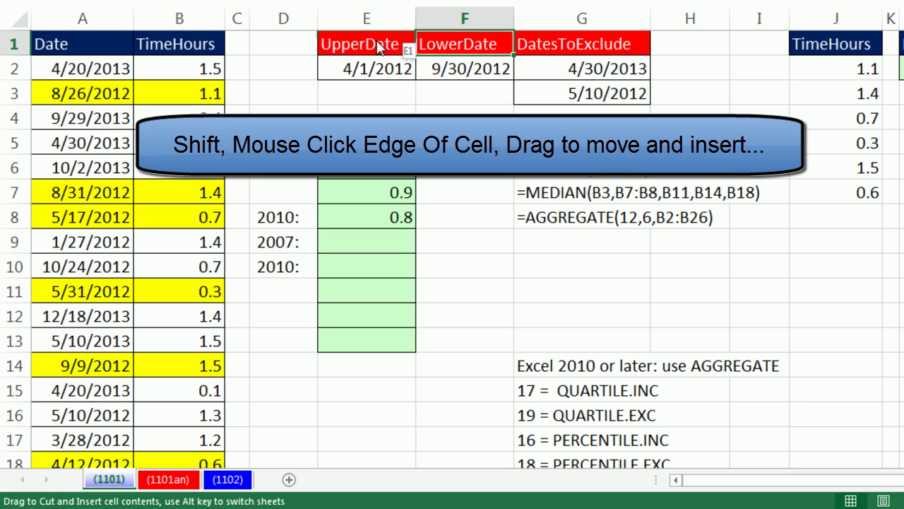
left_click_drag(415, 44, 323, 44)
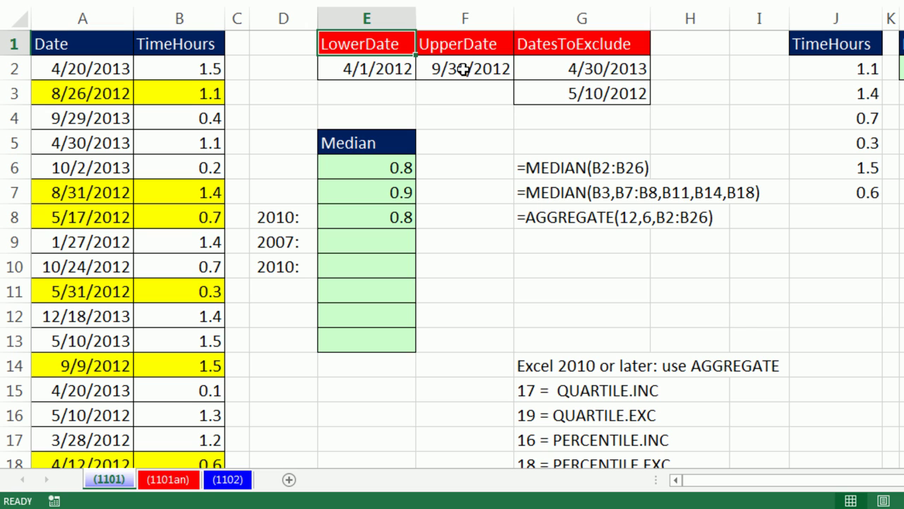
left_click_drag(576, 71, 576, 94)
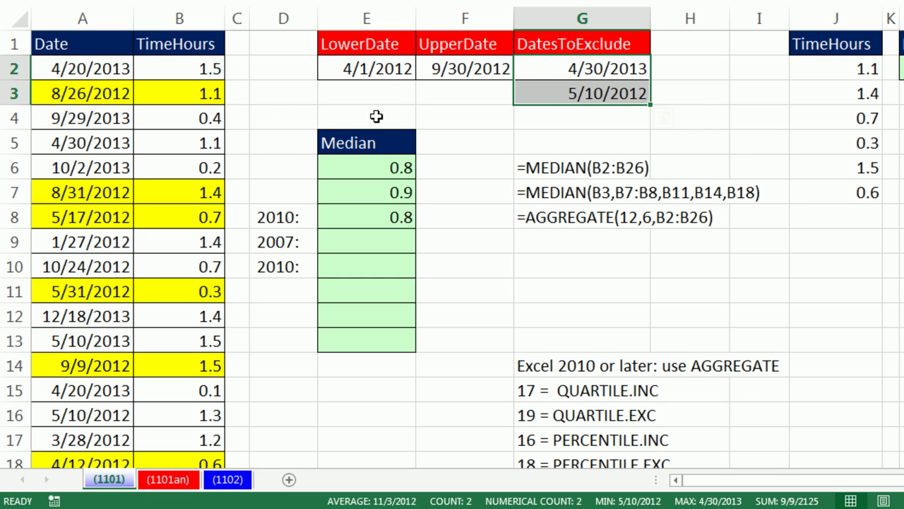
left_click(99, 67)
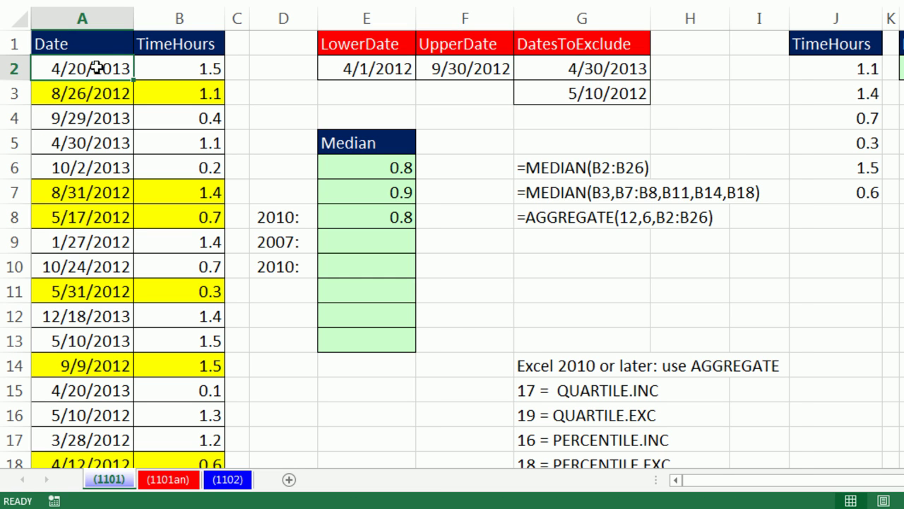
left_click_drag(106, 99, 166, 98)
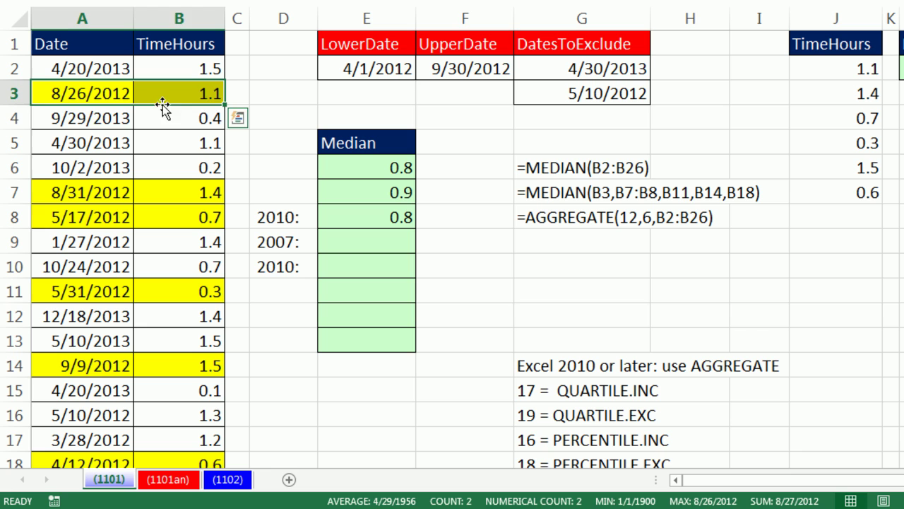
left_click_drag(96, 121, 184, 118)
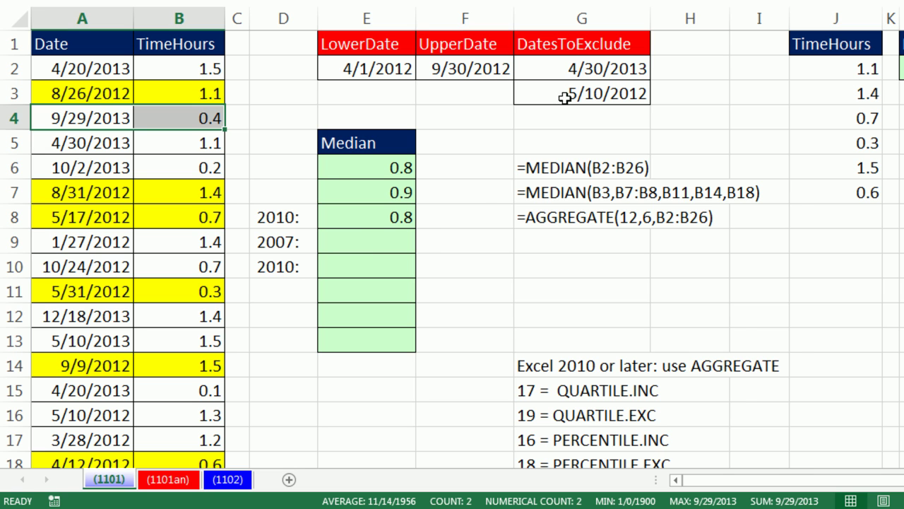
Step: Start E9 with =MEDIAN(IF(A2:A26>=E2 to keep dates on or after LowerDate
left_click(380, 253)
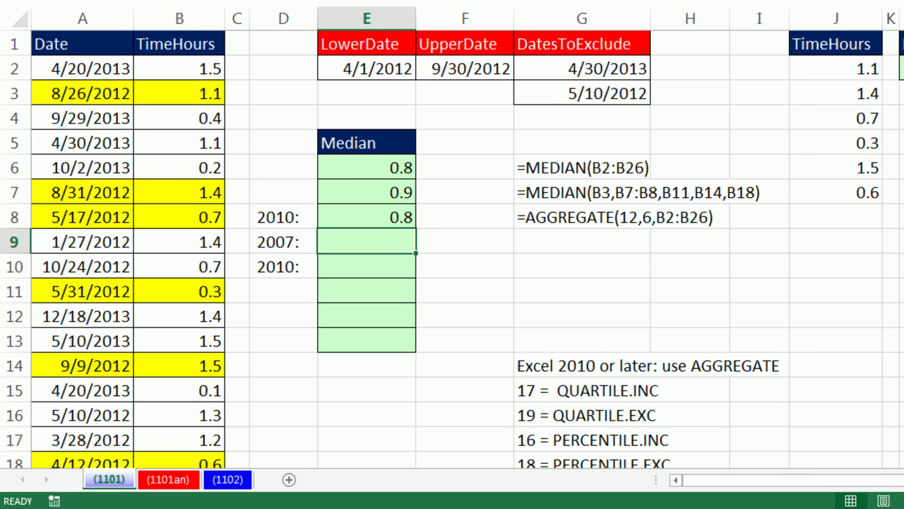
type("=med")
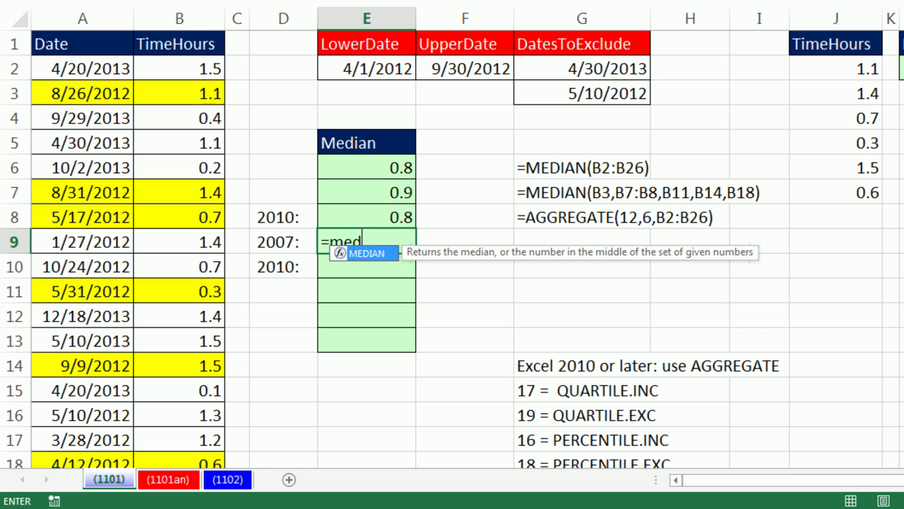
key("Tab")
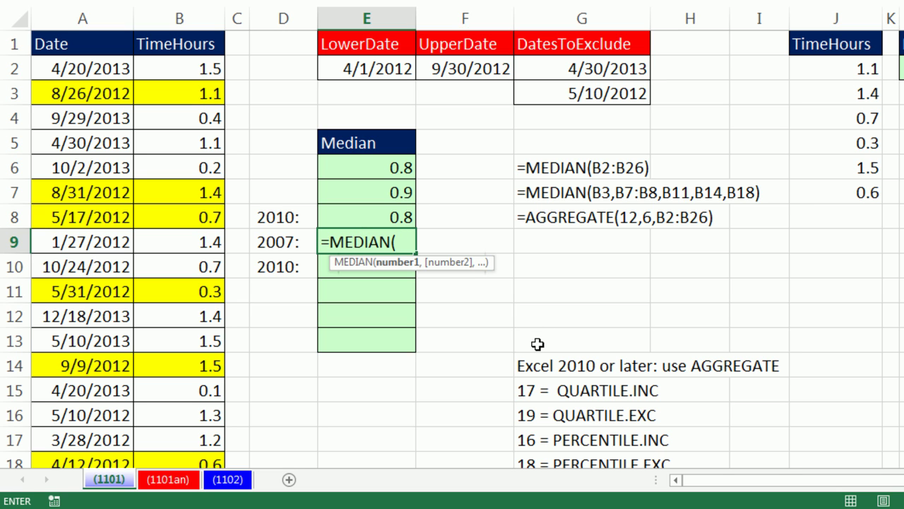
type("if")
key("Tab")
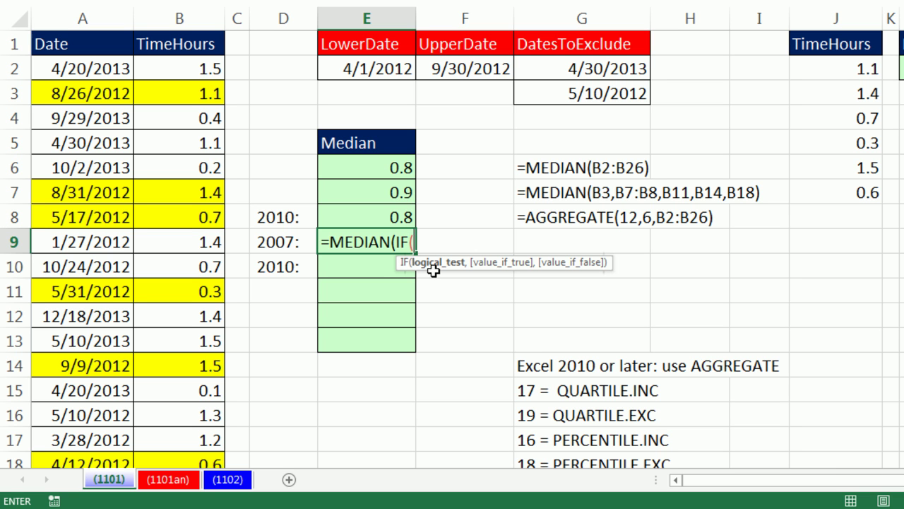
left_click(78, 67)
key("ctrl+shift+Down")
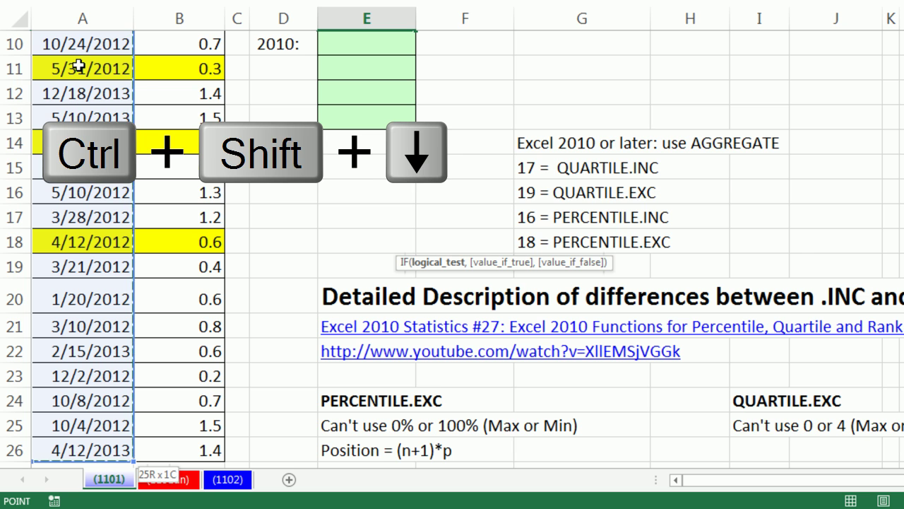
key("ctrl+BackSpace")
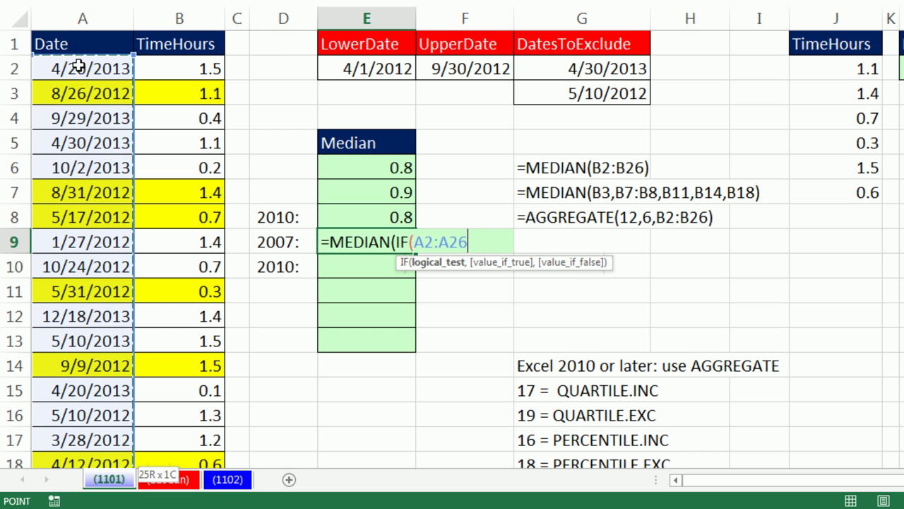
type(">")
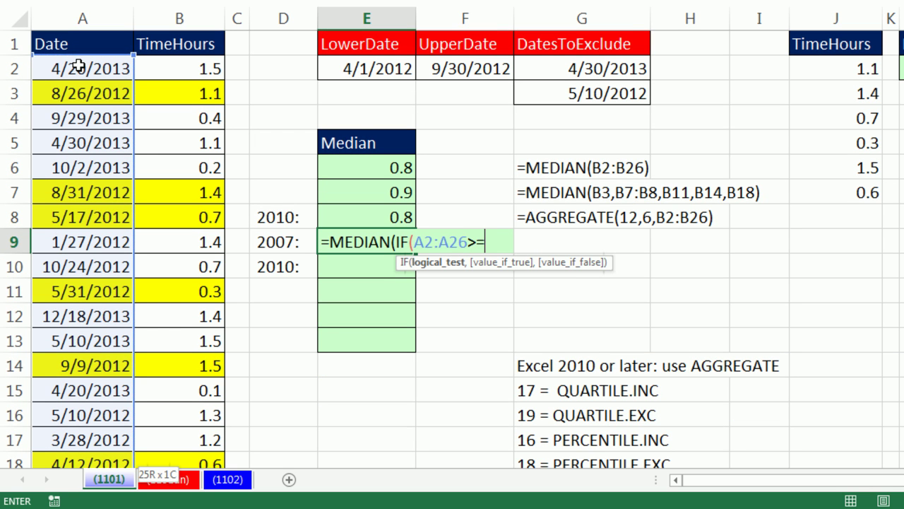
type("=")
left_click(334, 67)
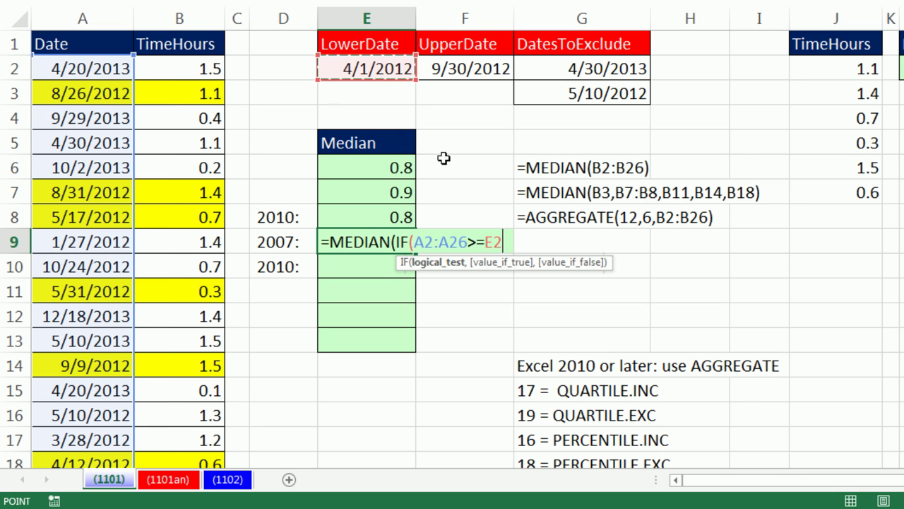
Step: Preview the A2:A26>=E2 test's TRUE/FALSE results with F9, then undo to restore it
left_click(435, 274)
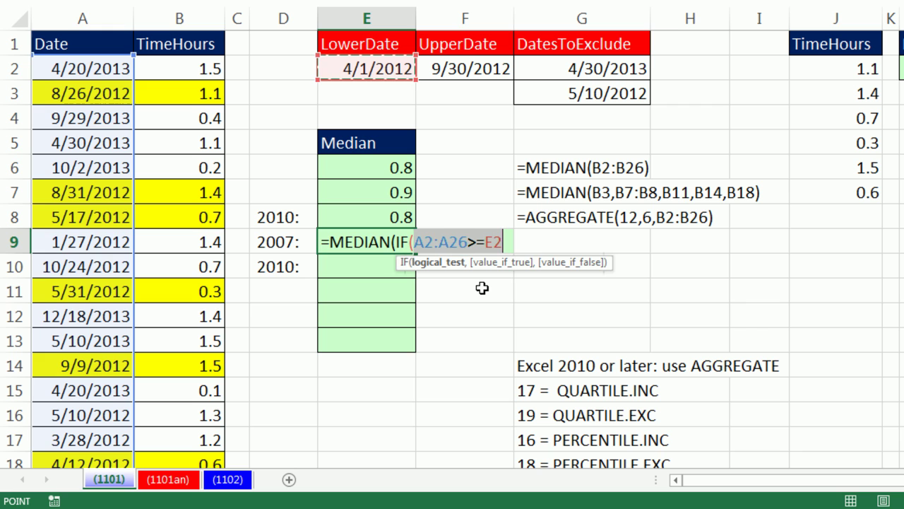
key("F9")
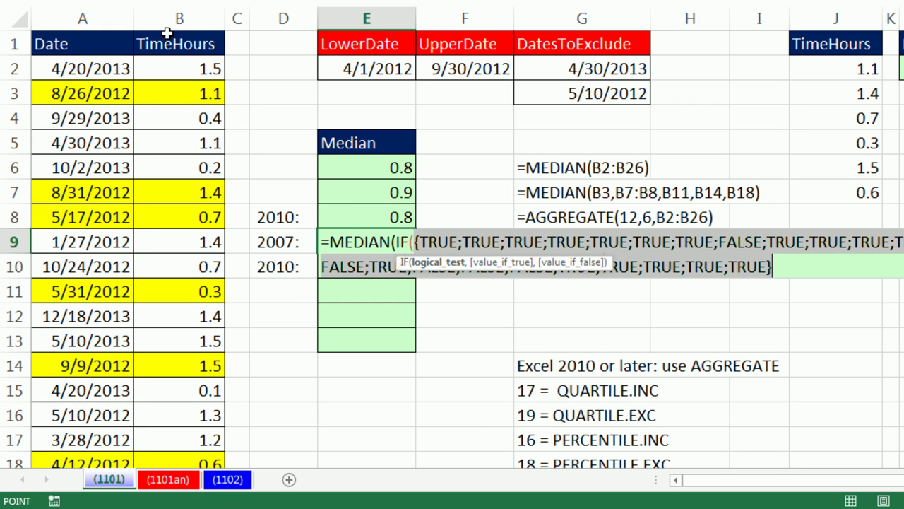
key("ctrl+z")
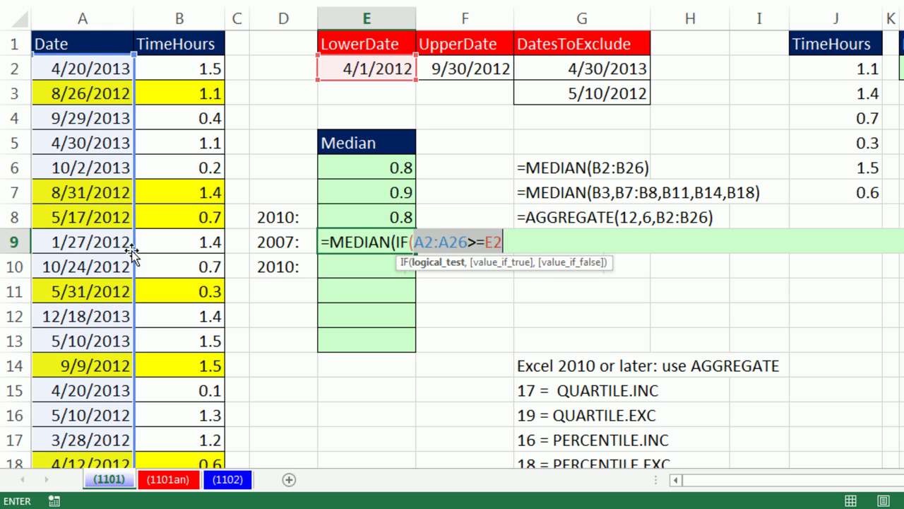
left_click(535, 242)
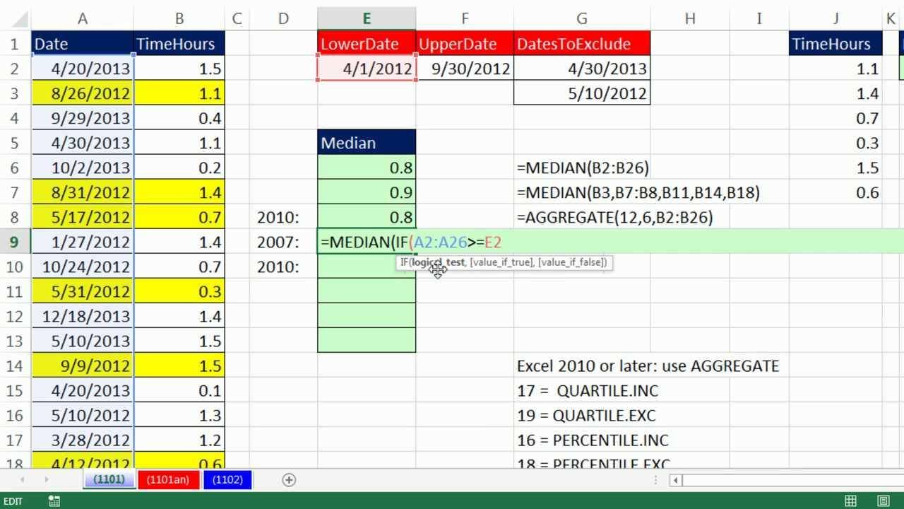
Step: Nest a second IF testing A2:A26<=F2 so dates stop at the UpperDate
type(",")
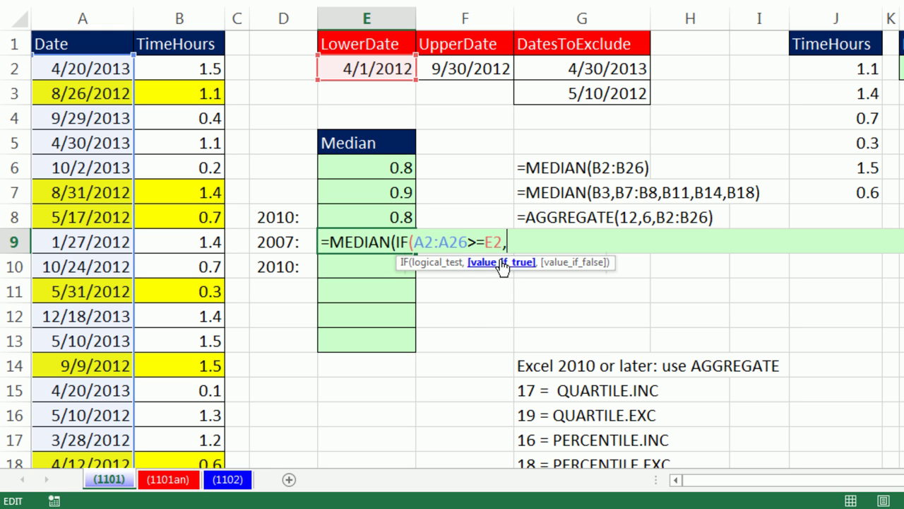
type("IF(")
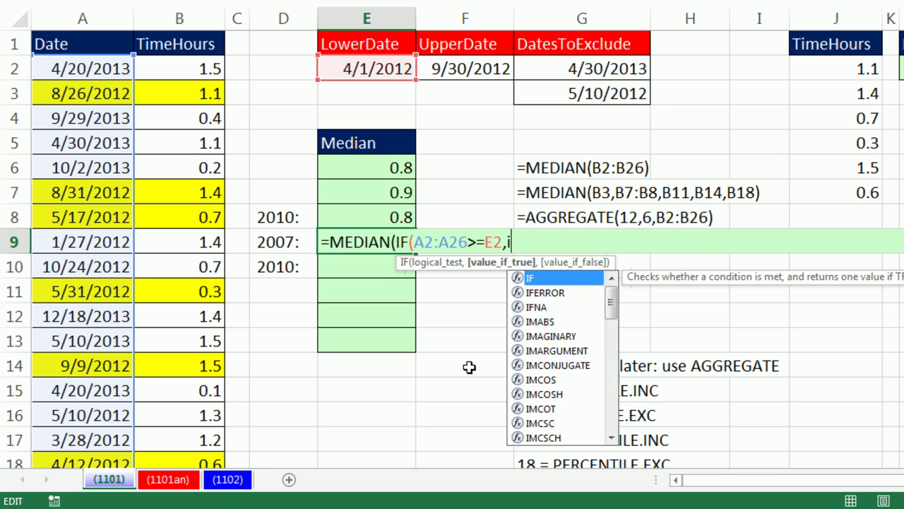
left_click(57, 69)
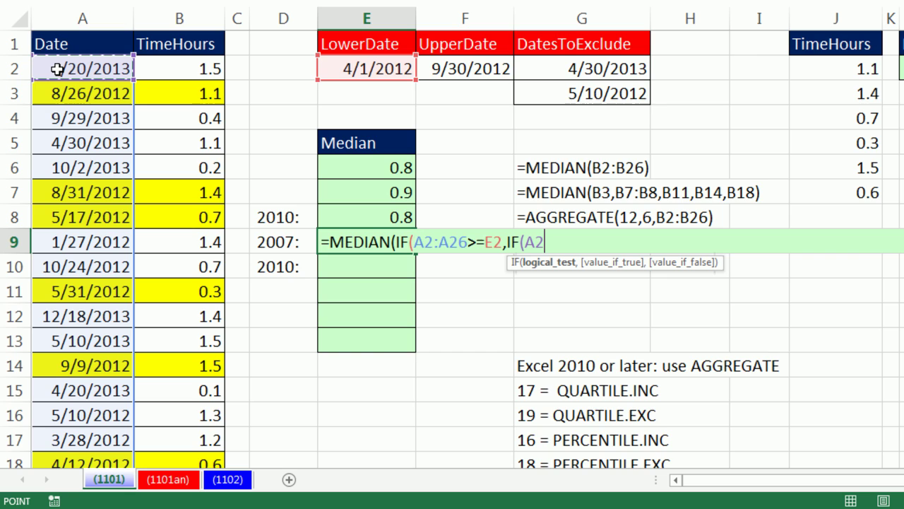
key("ctrl+shift+Down")
key("ctrl+BackSpace")
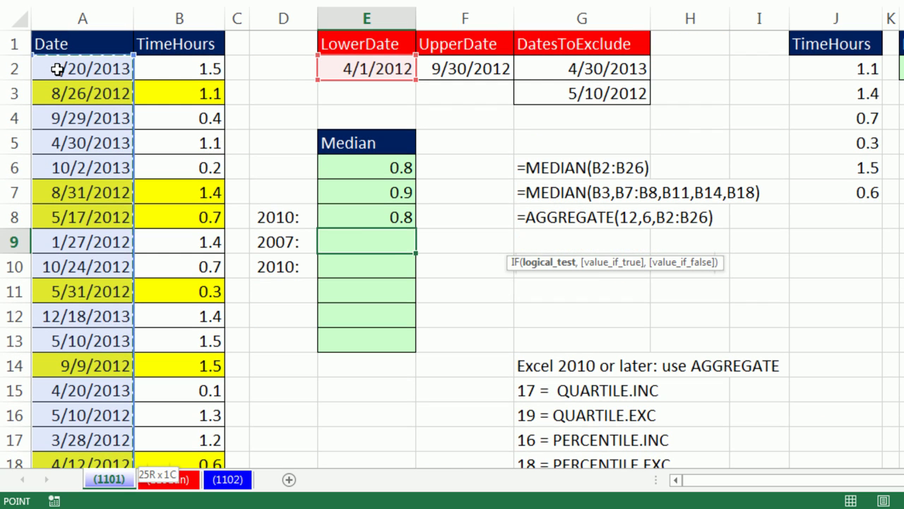
type("<=")
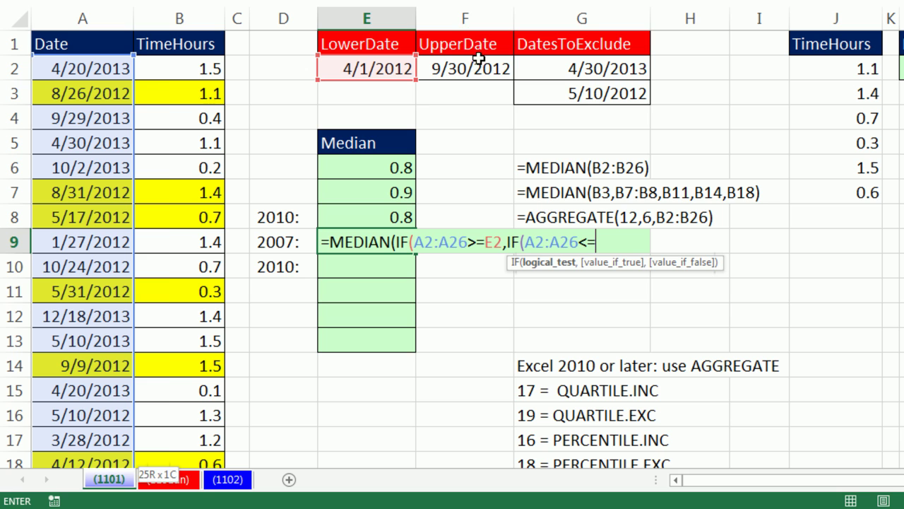
left_click(476, 65)
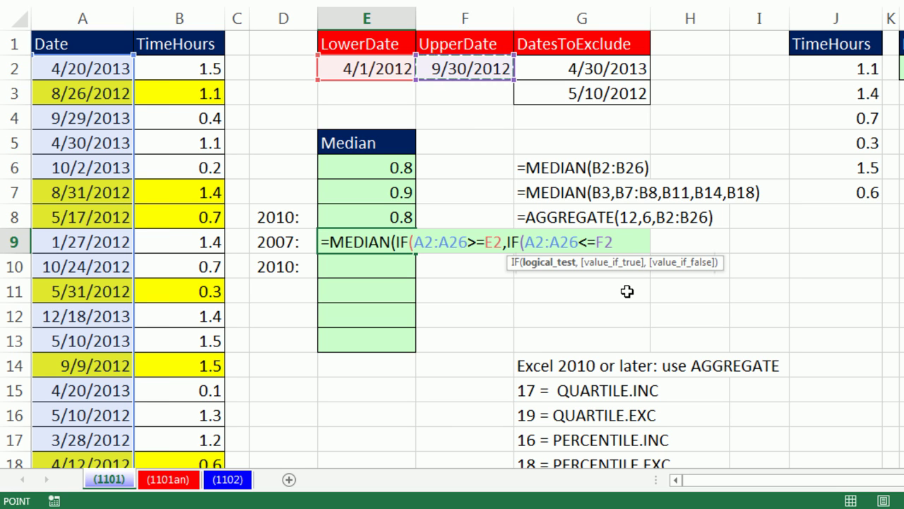
type(",")
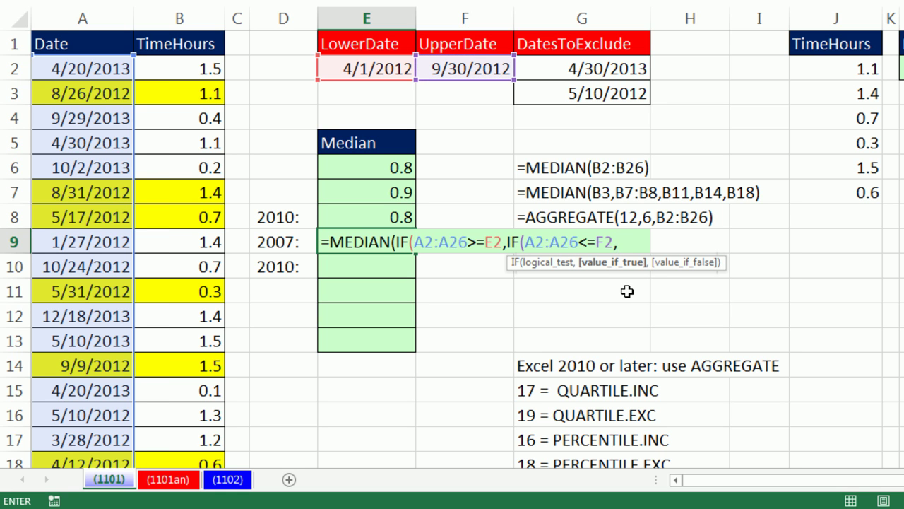
type("IF(")
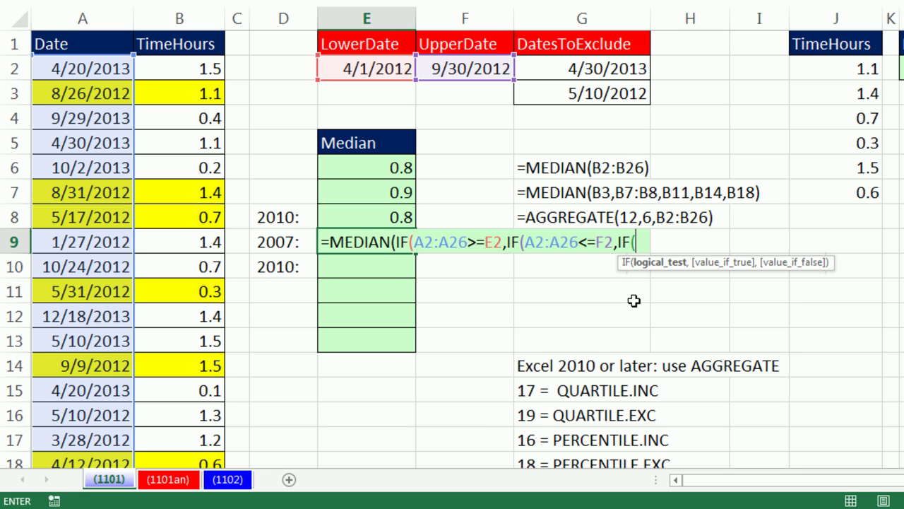
Step: Build MATCH(A2:A26,G2:G3,0) in the third IF to check dates against DatesToExclude
type("mat")
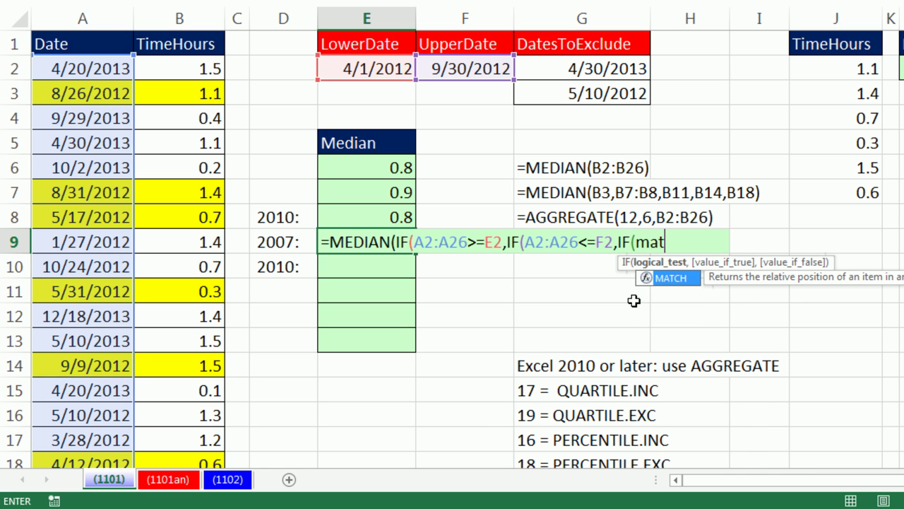
key("Tab")
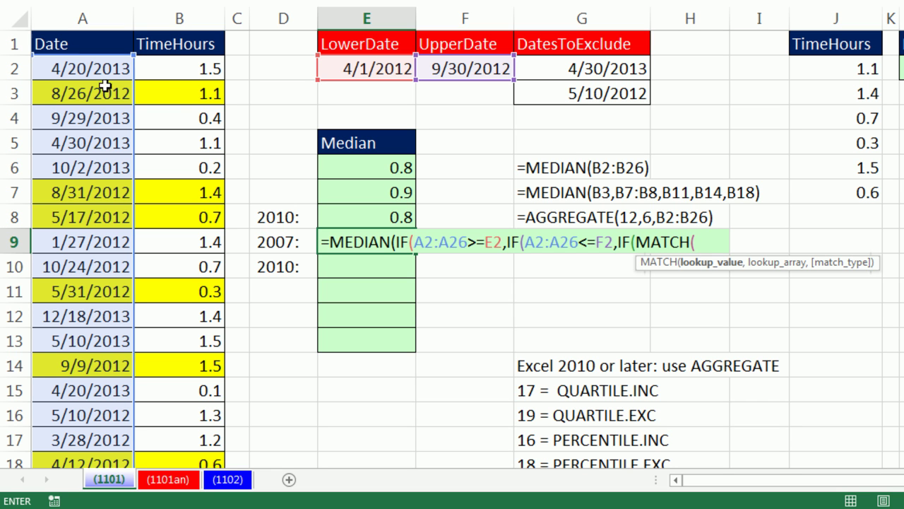
left_click_drag(85, 68, 84, 424)
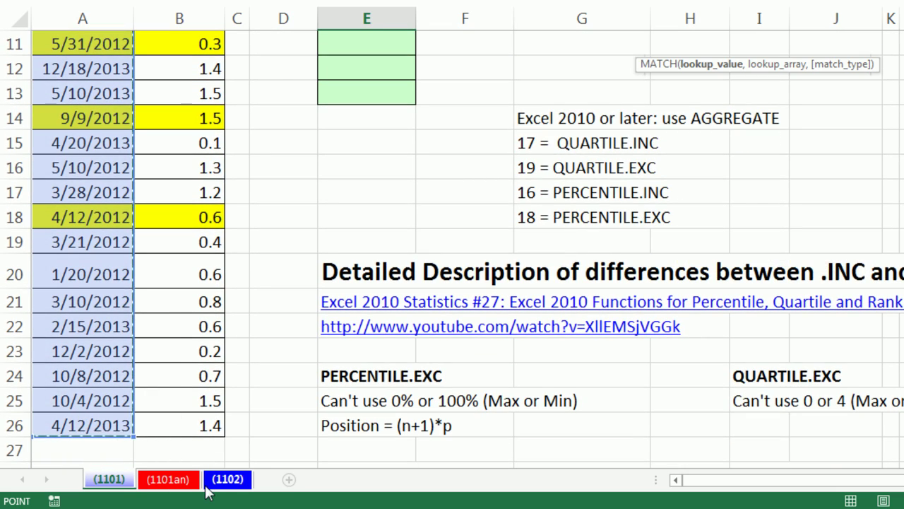
key("ctrl+BackSpace")
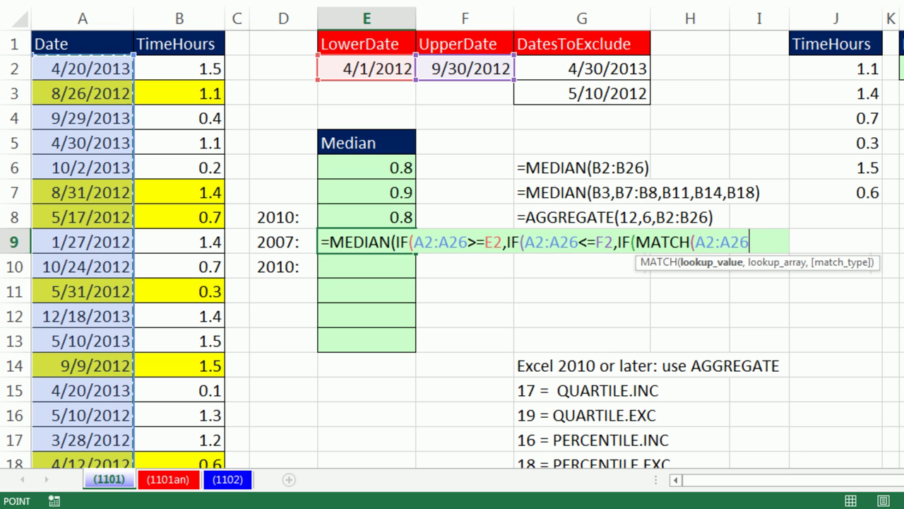
left_click(695, 264)
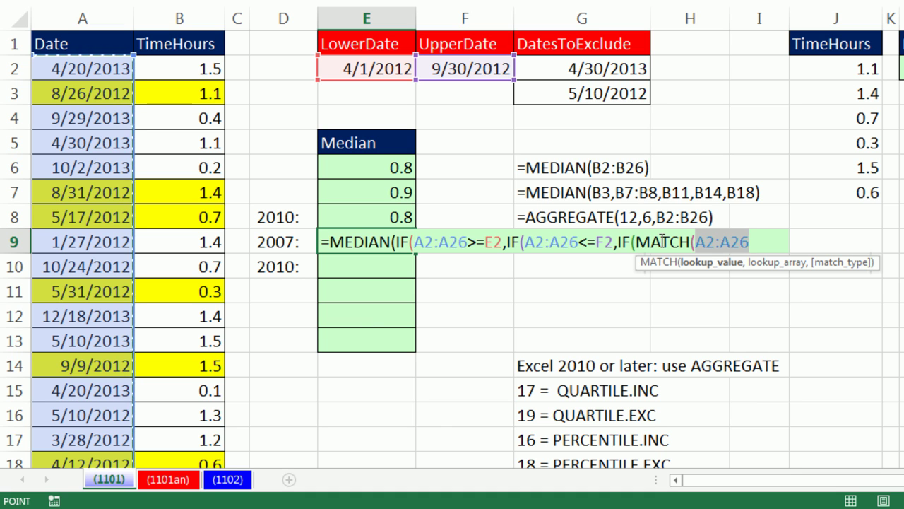
left_click(750, 244)
type(",")
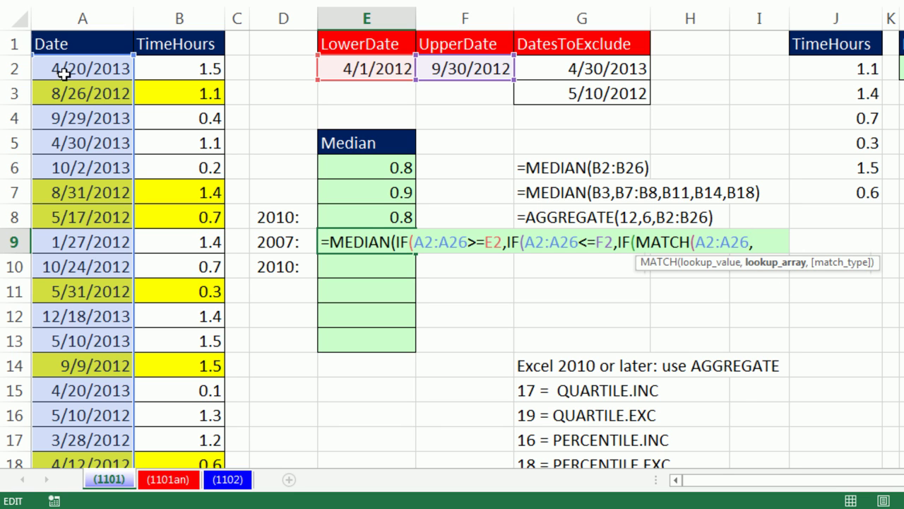
left_click_drag(565, 68, 569, 93)
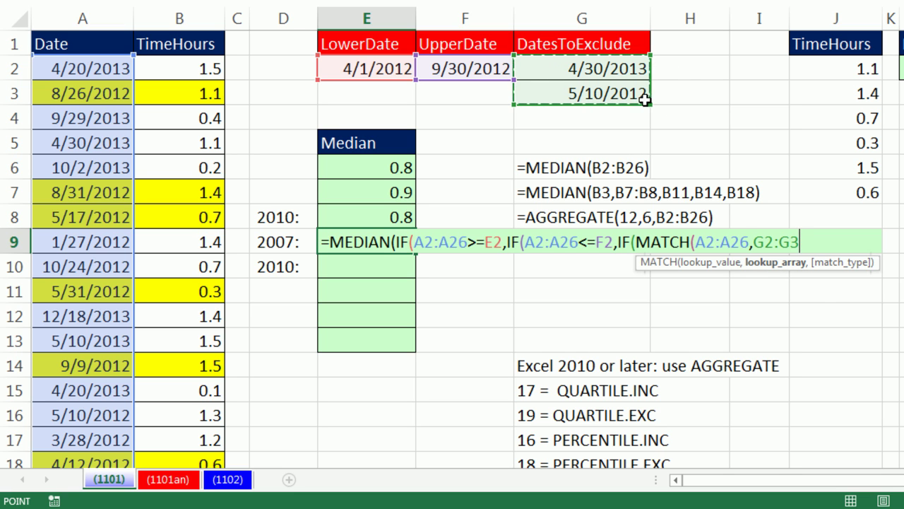
type(",0)")
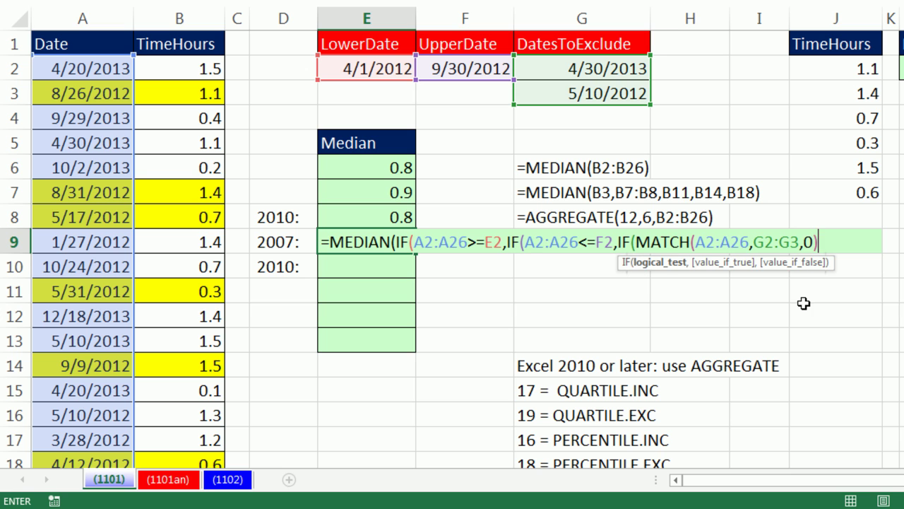
Step: Preview the MATCH results with F9: #N/A except 1 and 2 for excluded dates
left_click(661, 272)
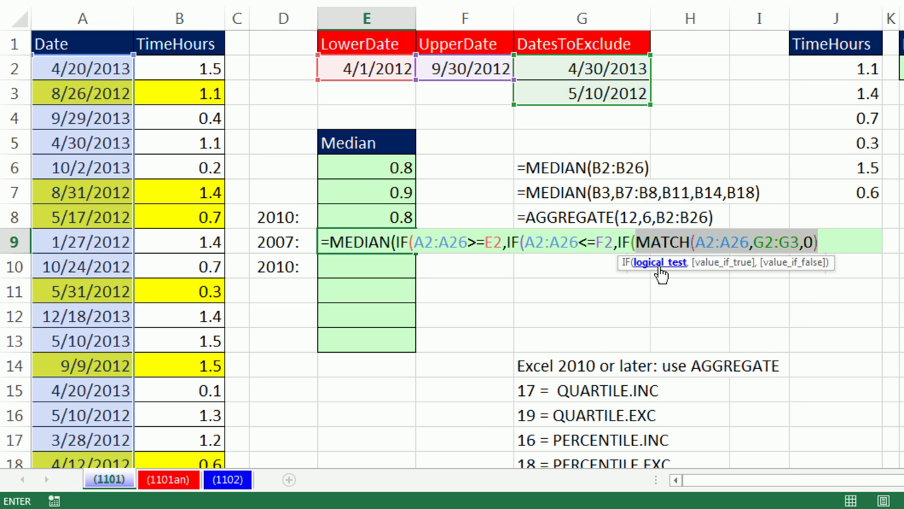
key("F9")
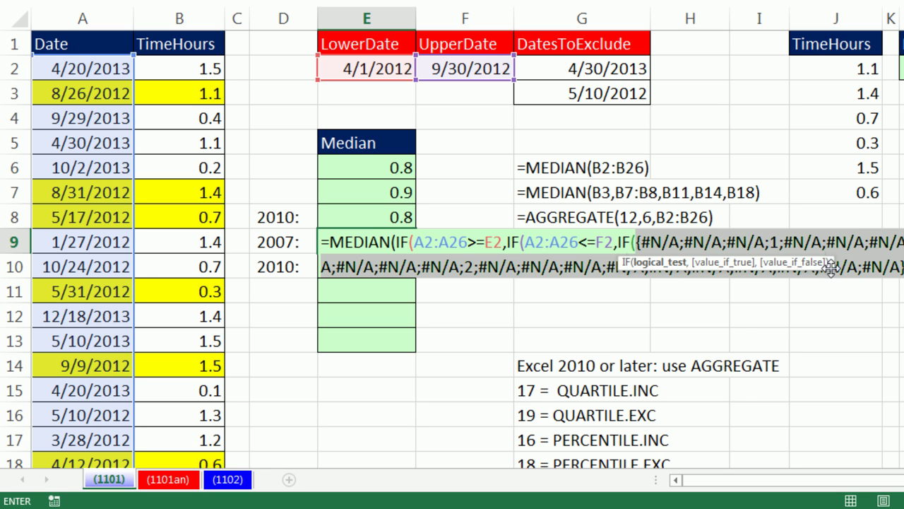
left_click_drag(830, 267, 851, 318)
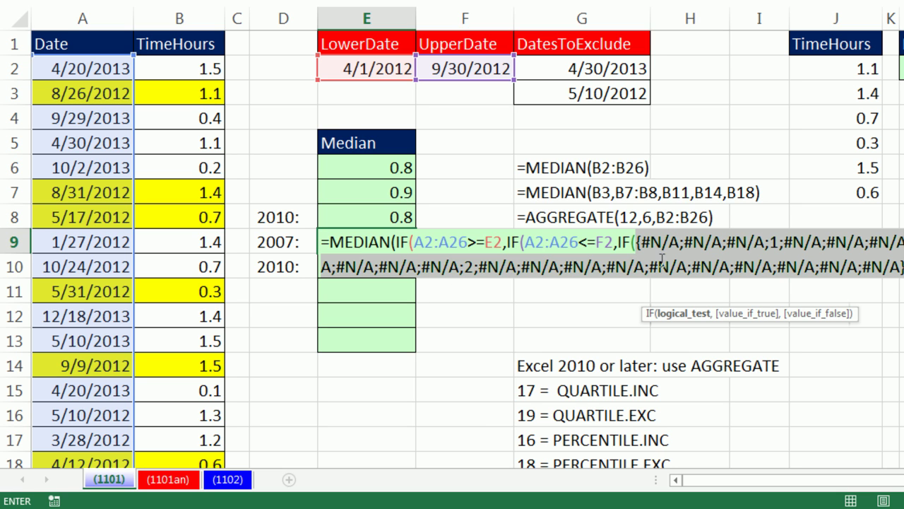
Step: Restore the MATCH test in E9 and wrap it in ISNA: ISNA(MATCH(A2:A26,G2:G3,0))
key("ctrl+z")
key("Left")
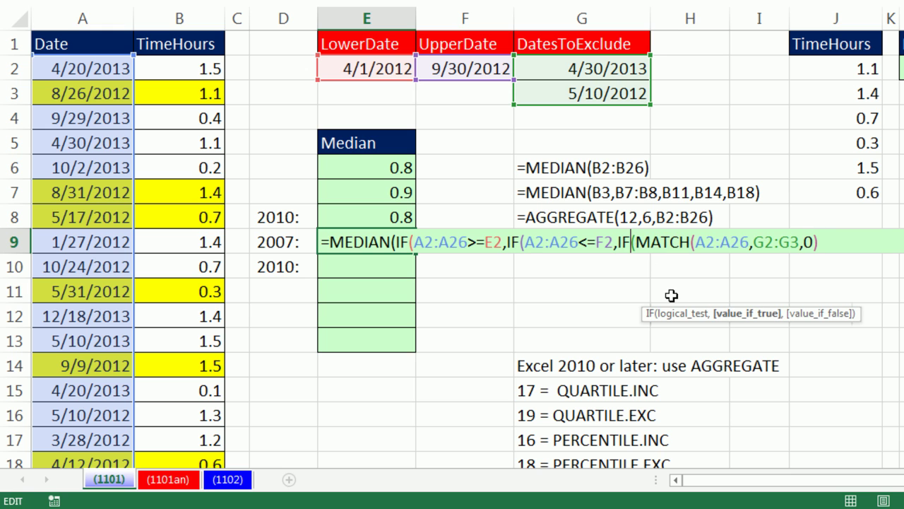
left_click(636, 244)
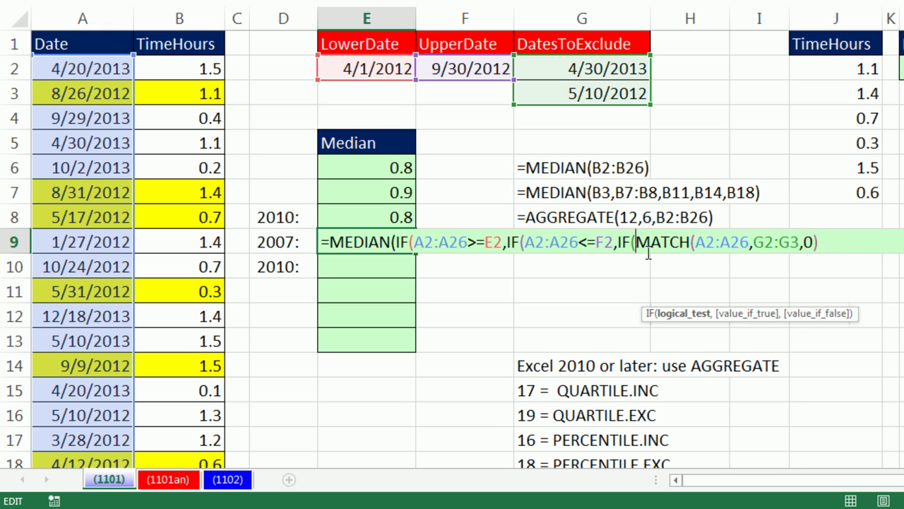
type("isna")
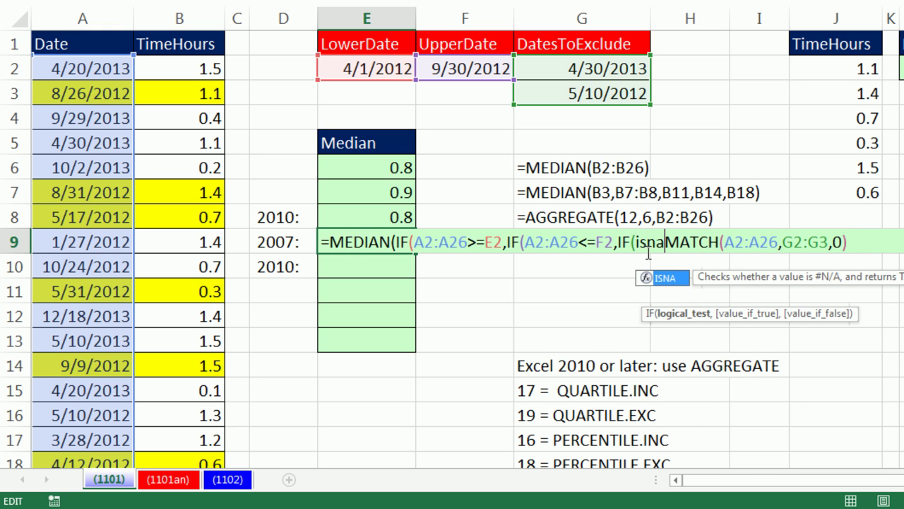
key("Tab")
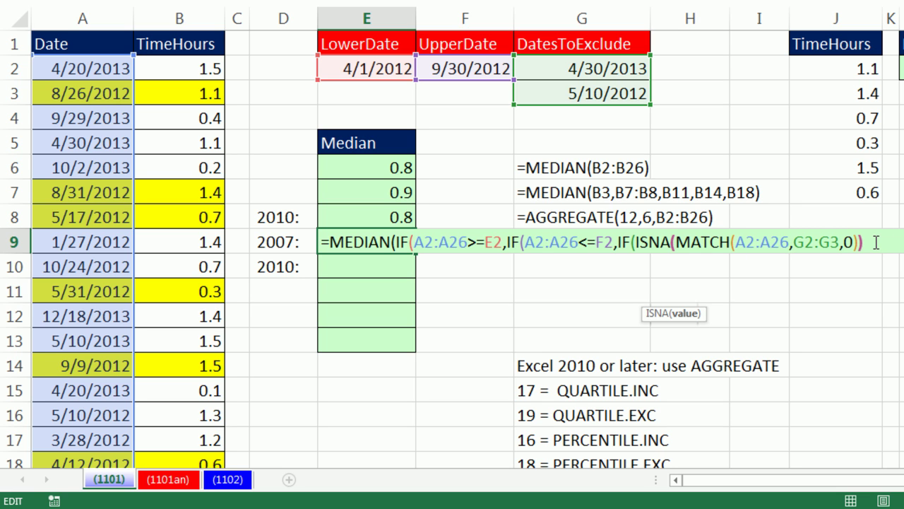
type(")")
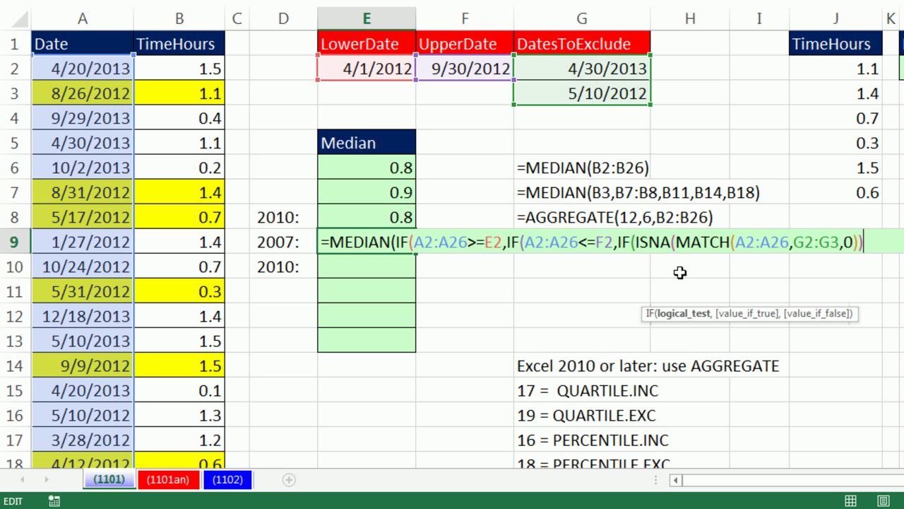
Step: Preview the ISNA(MATCH) test's TRUE/FALSE array with F9, then undo the evaluation
left_click(683, 314)
key("F9")
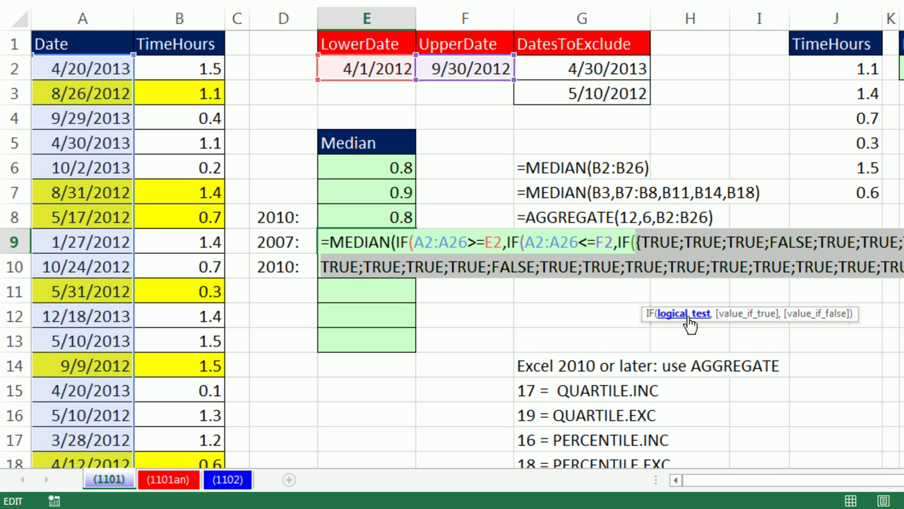
key("ctrl+z")
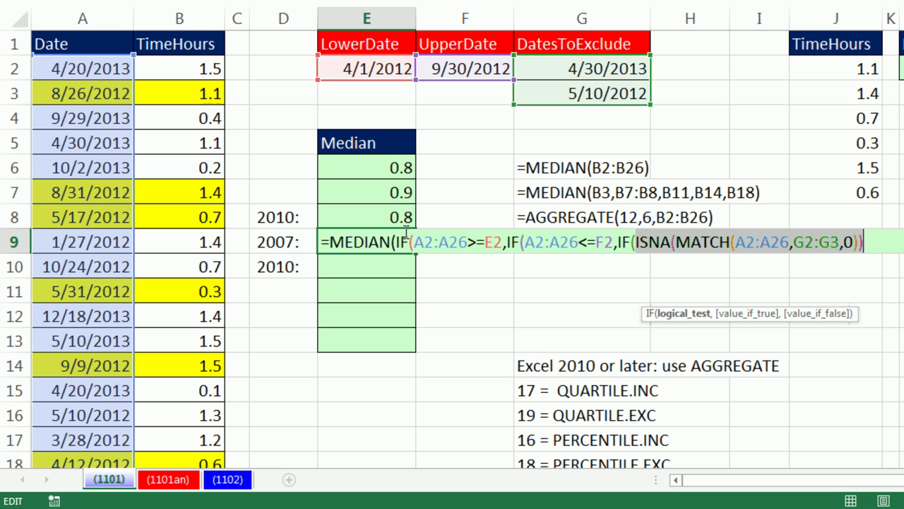
left_click(879, 242)
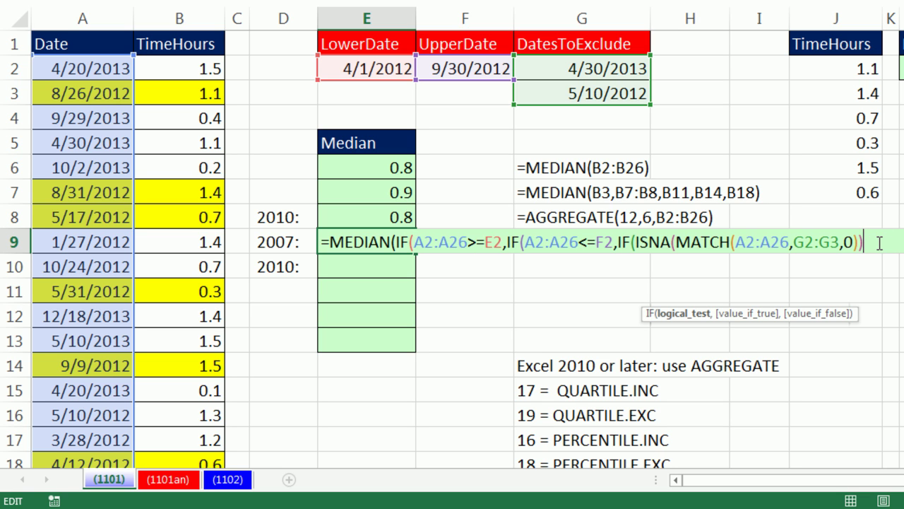
Step: Add B2:B26 as the returned TimeHours and close all four parentheses in E9
type(",")
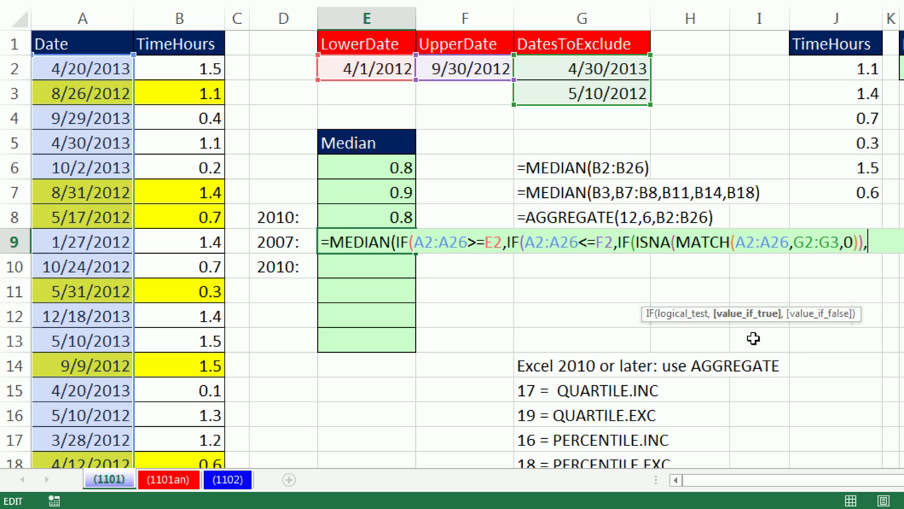
left_click(182, 68)
key("ctrl+shift+Down")
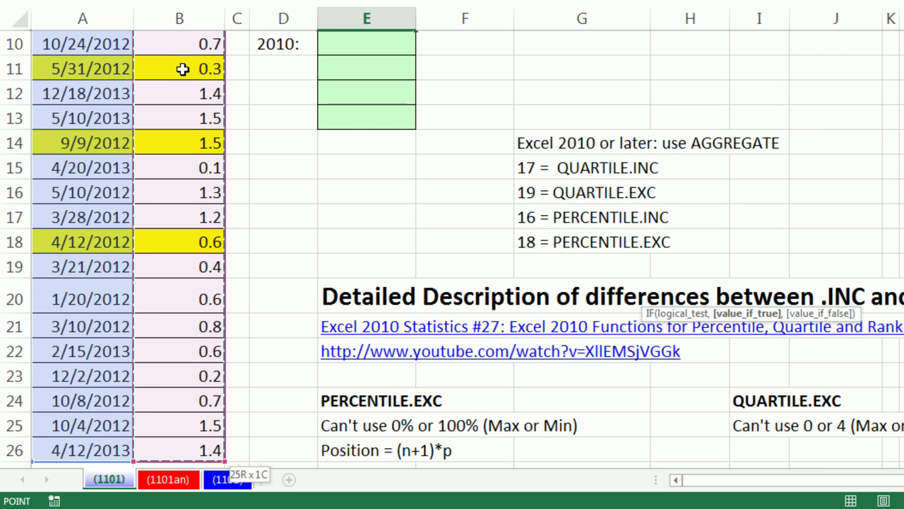
scroll(182, 68, "up", 3)
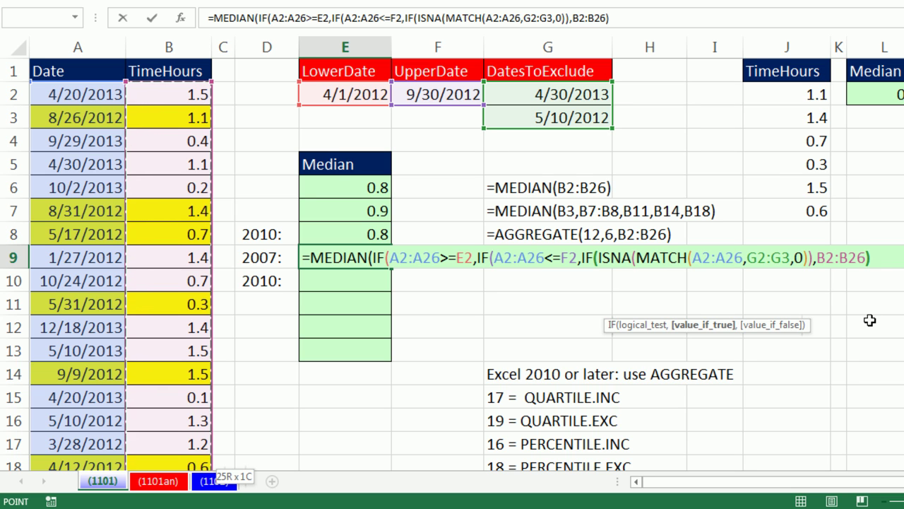
type(")))")
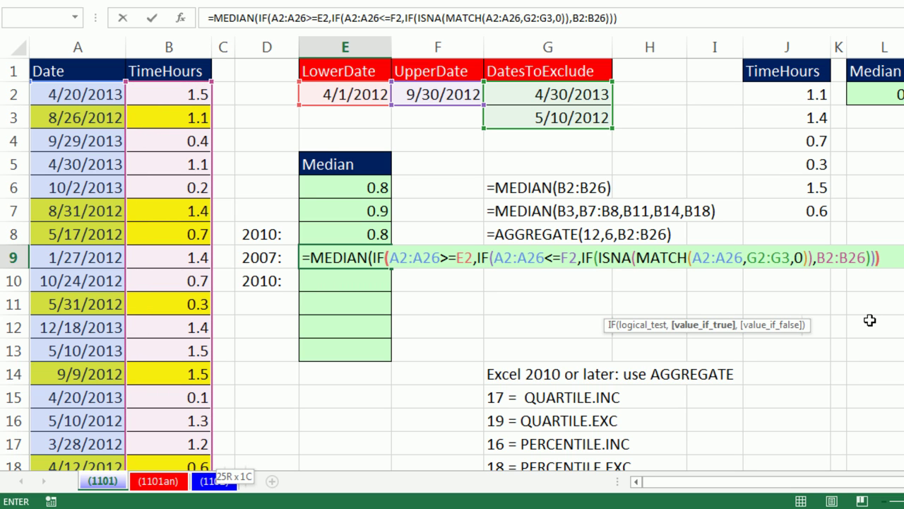
type(")")
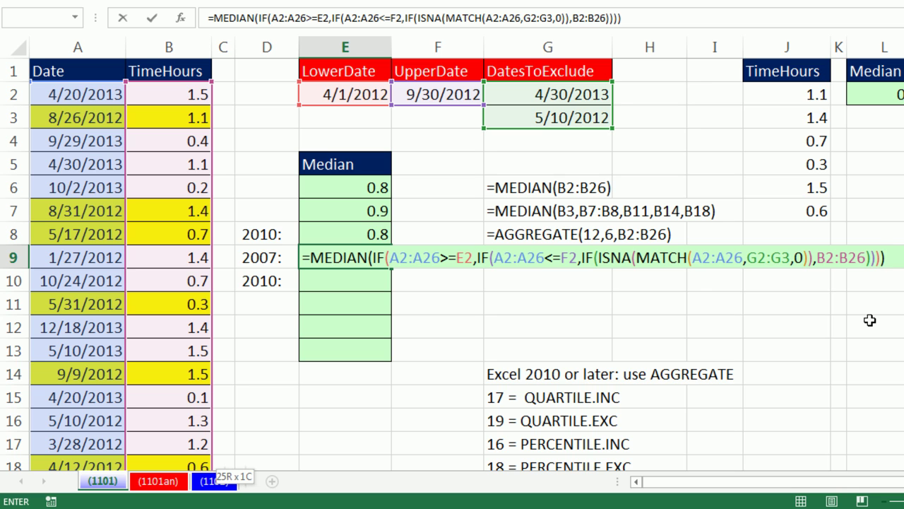
Step: Review the >= comparison and the A2:A26 date ranges inside the finished formula
left_click(390, 258)
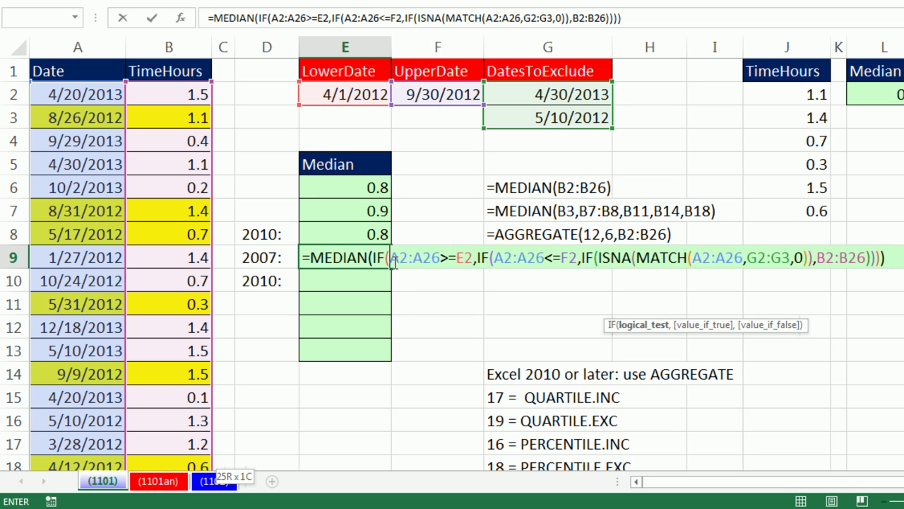
left_click_drag(671, 330, 446, 291)
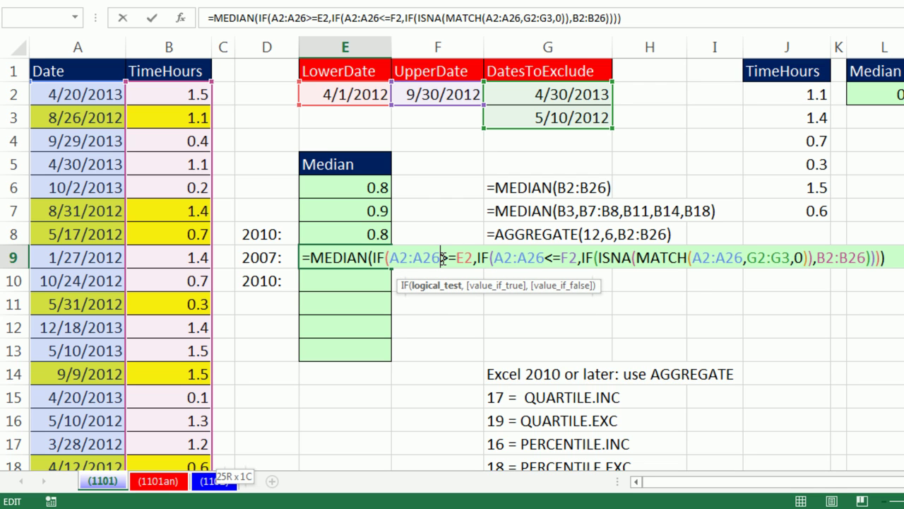
left_click_drag(441, 258, 459, 263)
left_click(716, 258)
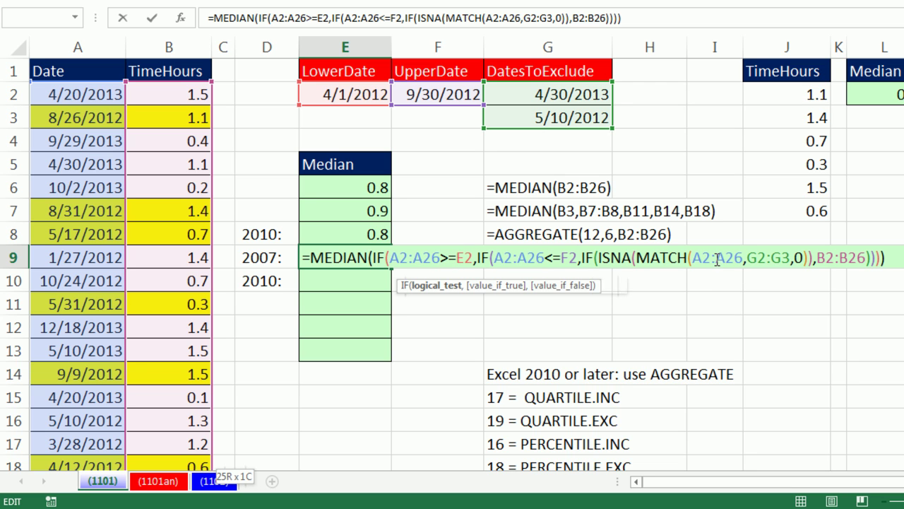
left_click(415, 260)
Step: Array-enter E9 for 0.9, show plain entry gives 0, then array-enter it again
key("ctrl+shift+Return")
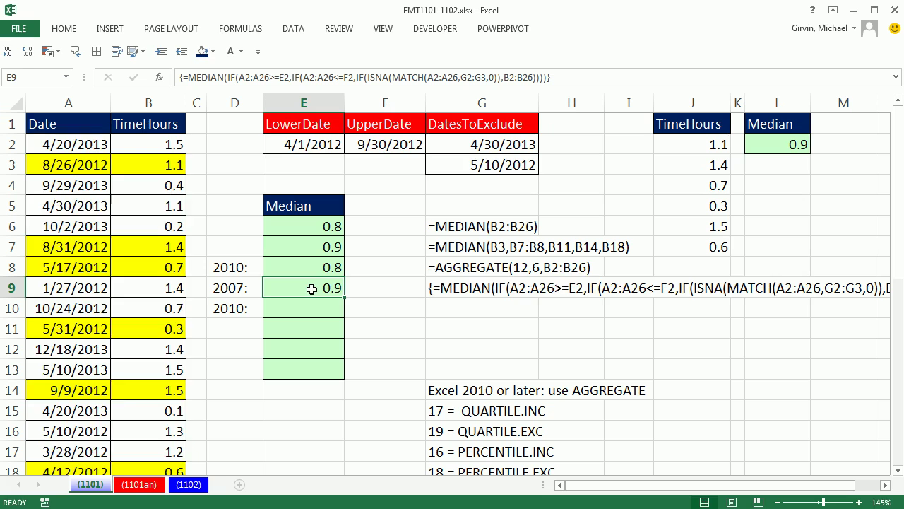
double_click(332, 445)
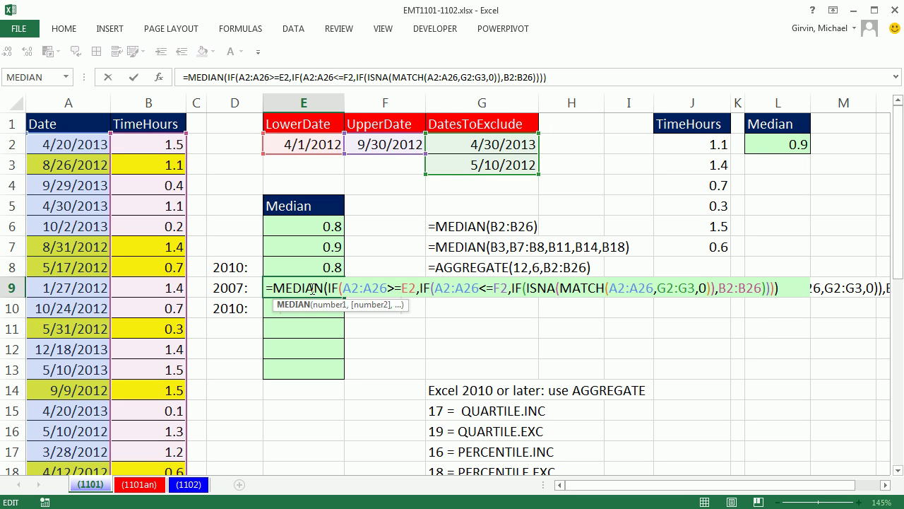
key("ctrl+Return")
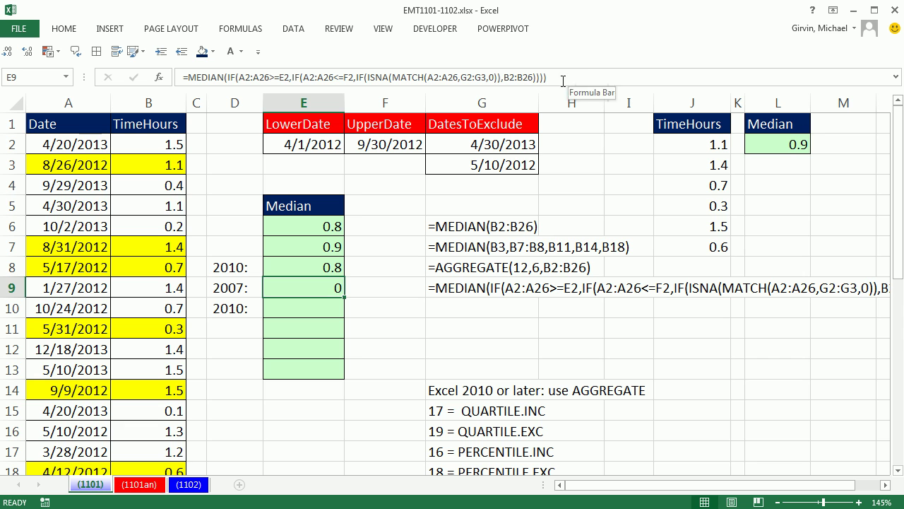
double_click(337, 285)
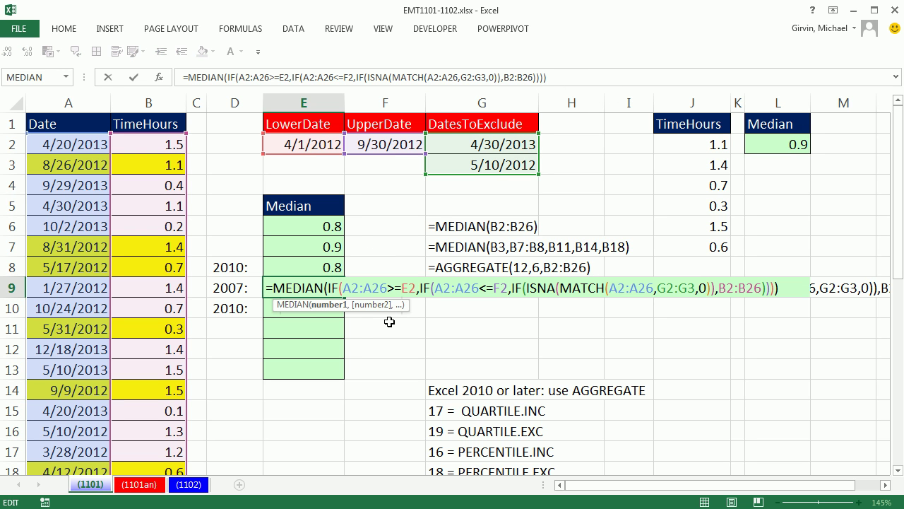
key("ctrl+shift+Return")
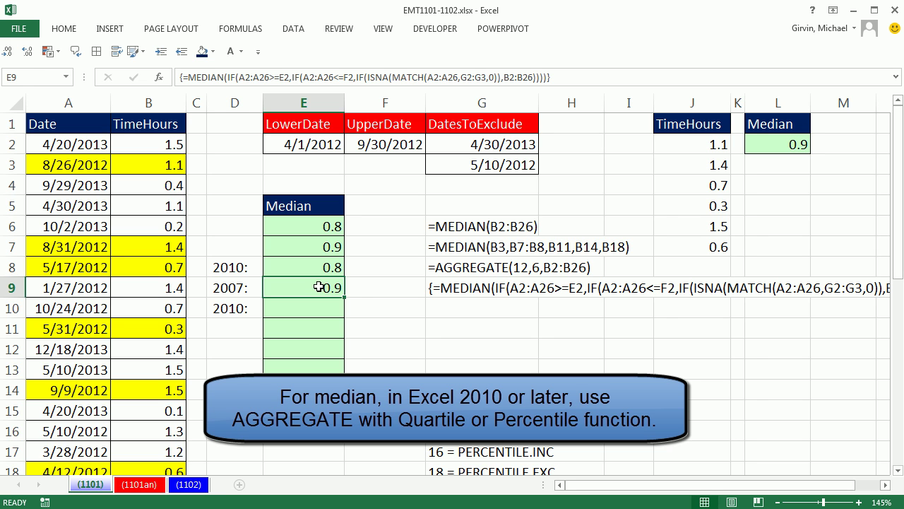
double_click(319, 287)
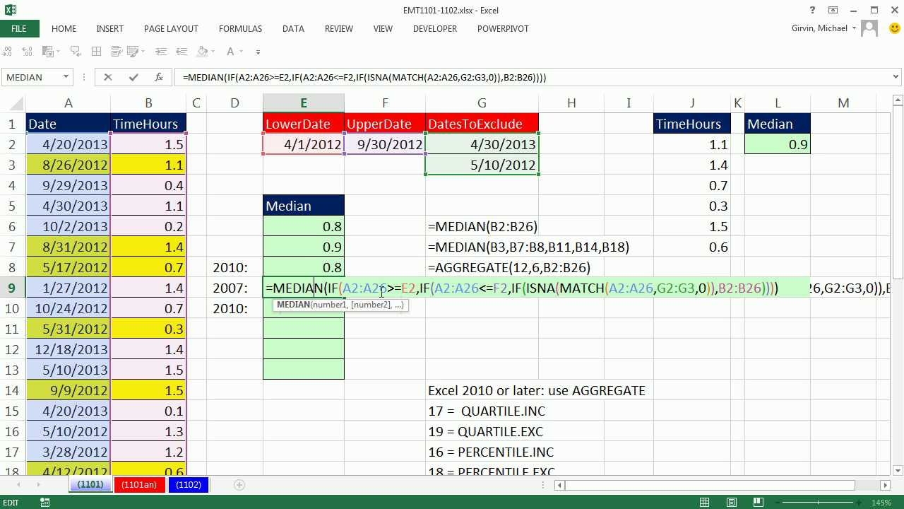
Step: Copy A2:A26>=E2, A2:A26<=F2 and ISNA(MATCH(...)) to a cleared Office Clipboard, then array-enter E9
left_click_drag(344, 287, 417, 287)
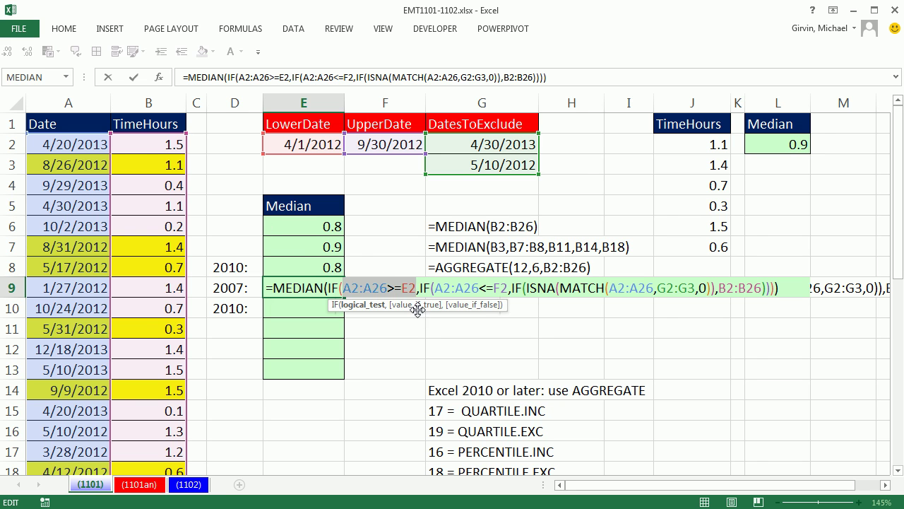
key("ctrl+c")
key("ctrl+c")
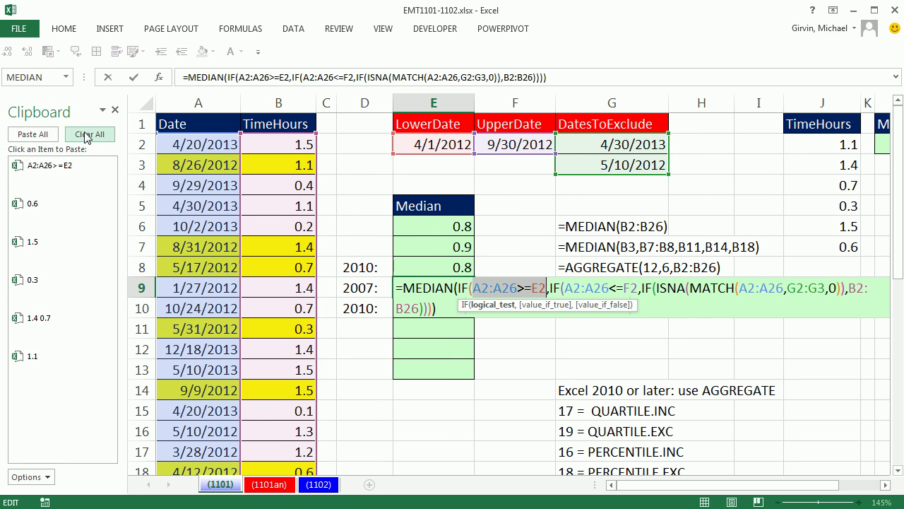
left_click(90, 134)
key("ctrl+c")
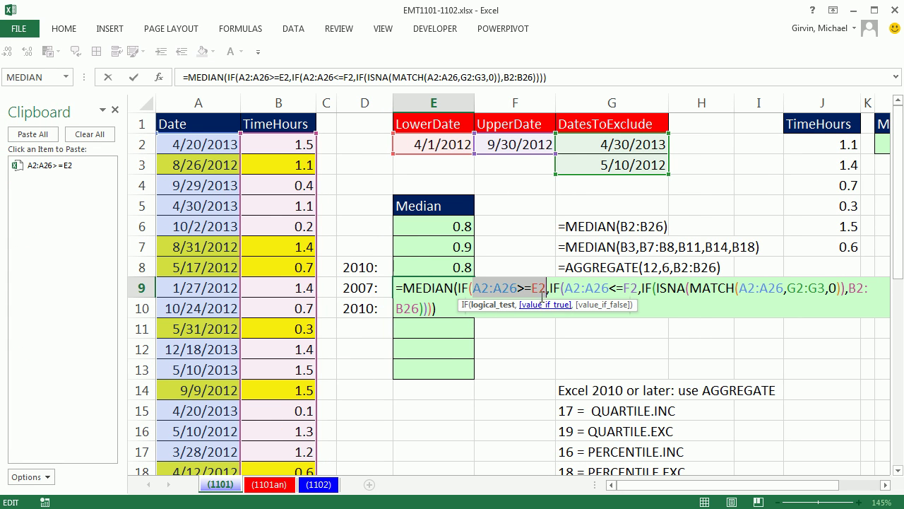
left_click_drag(567, 287, 639, 289)
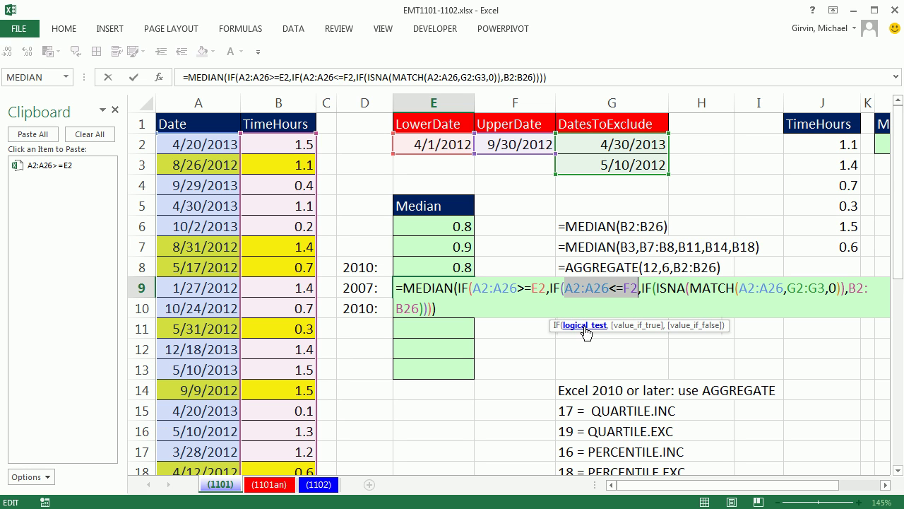
key("ctrl+c")
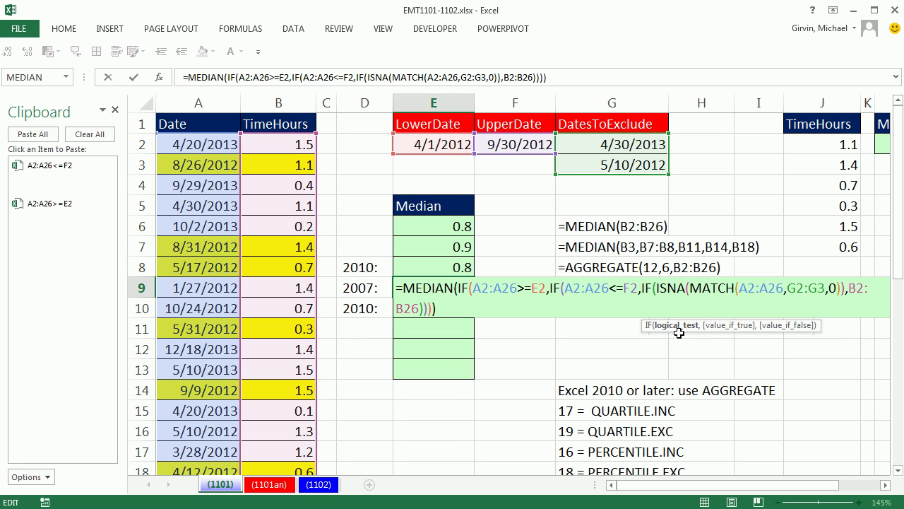
left_click(675, 326)
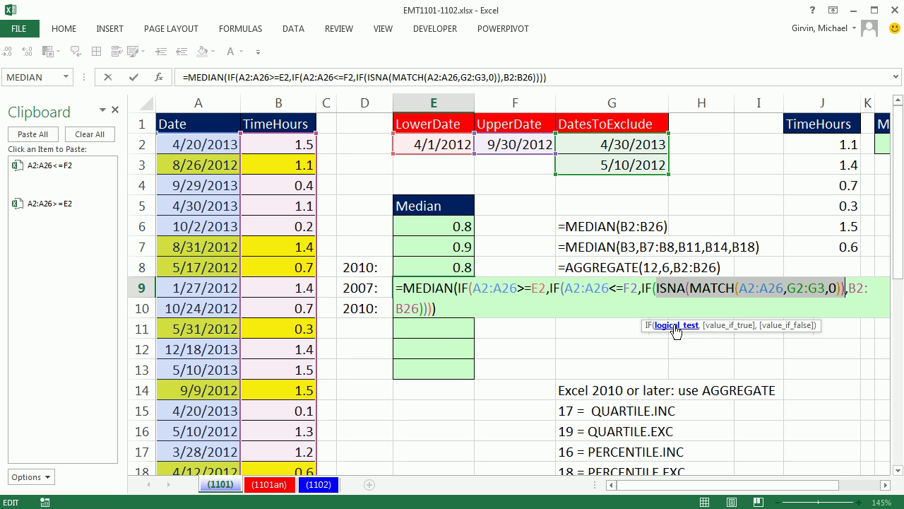
key("ctrl+c")
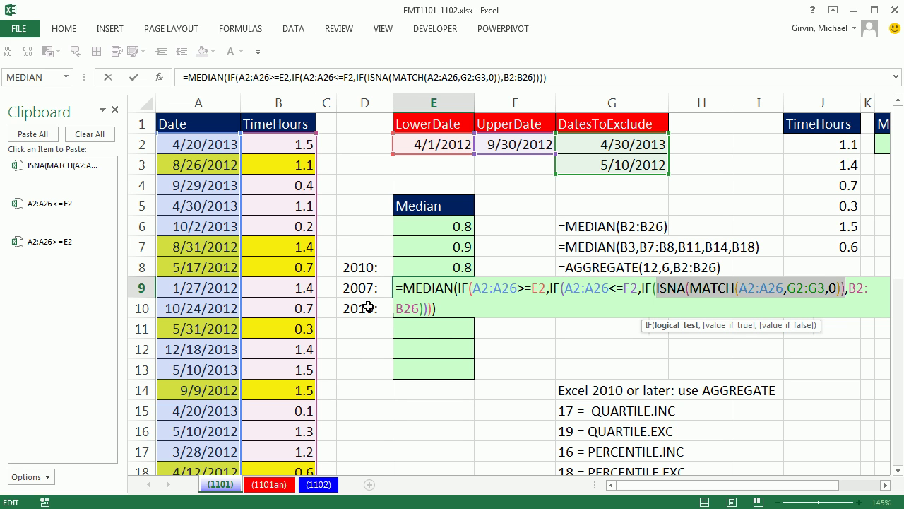
key("ctrl+shift+Return")
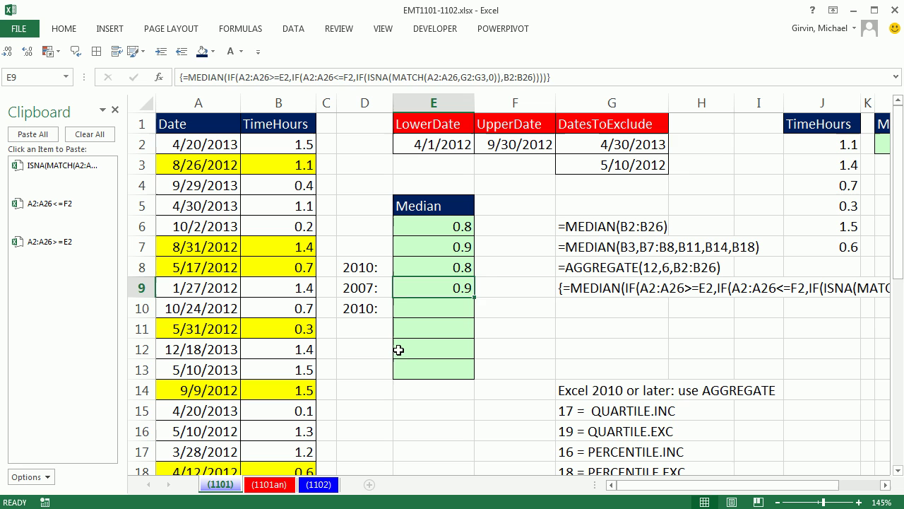
left_click(407, 308)
type("=ag")
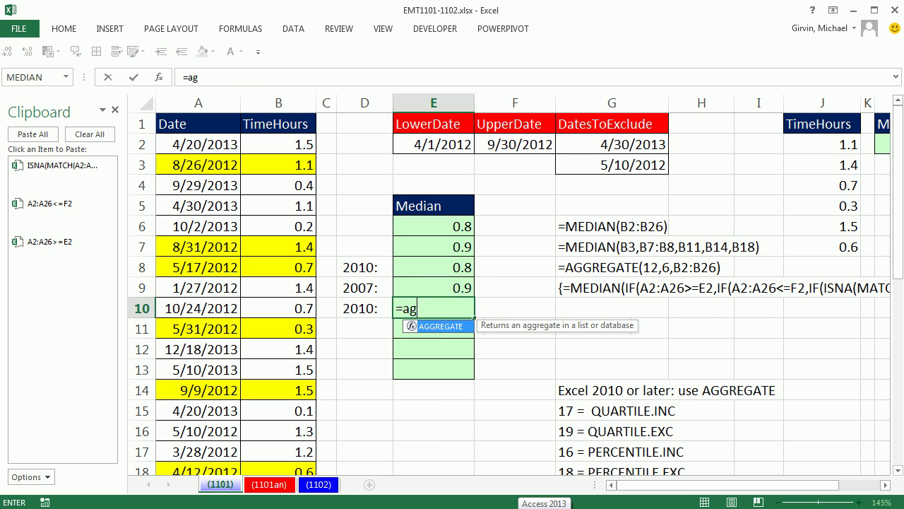
key("Tab")
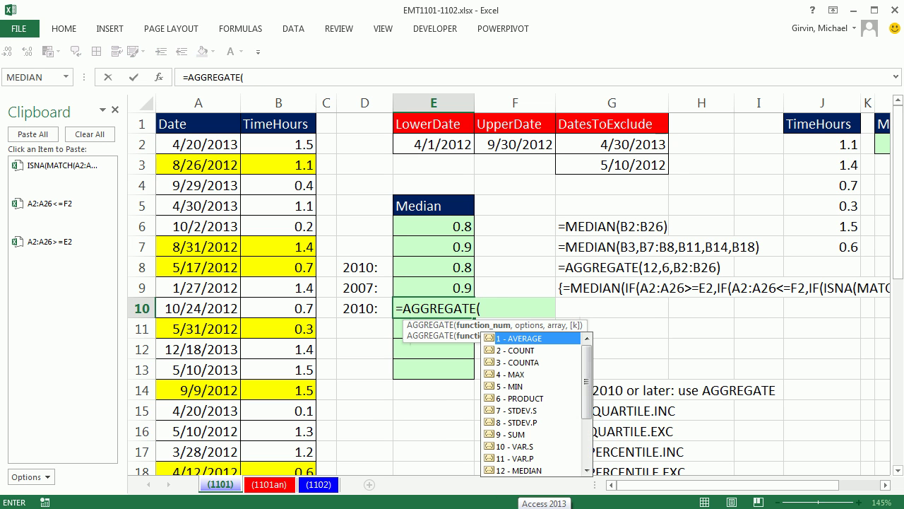
left_click_drag(585, 383, 585, 403)
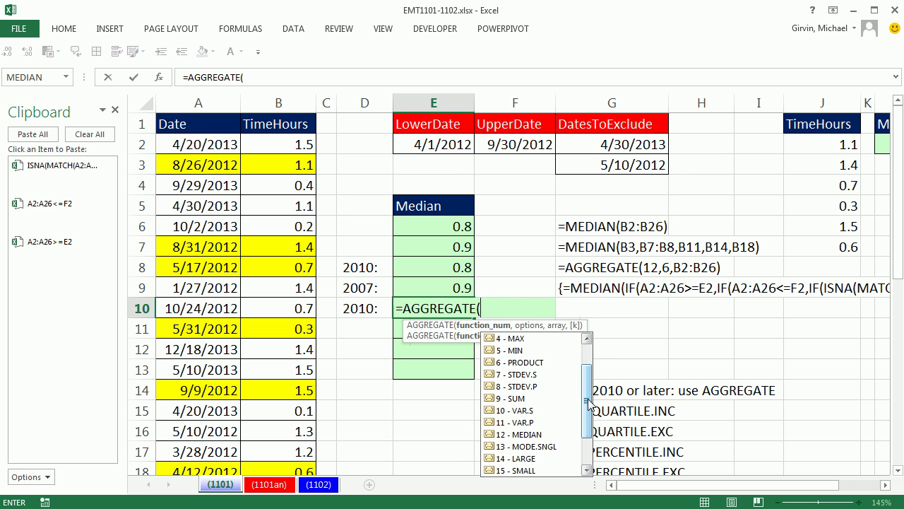
left_click_drag(590, 402, 589, 428)
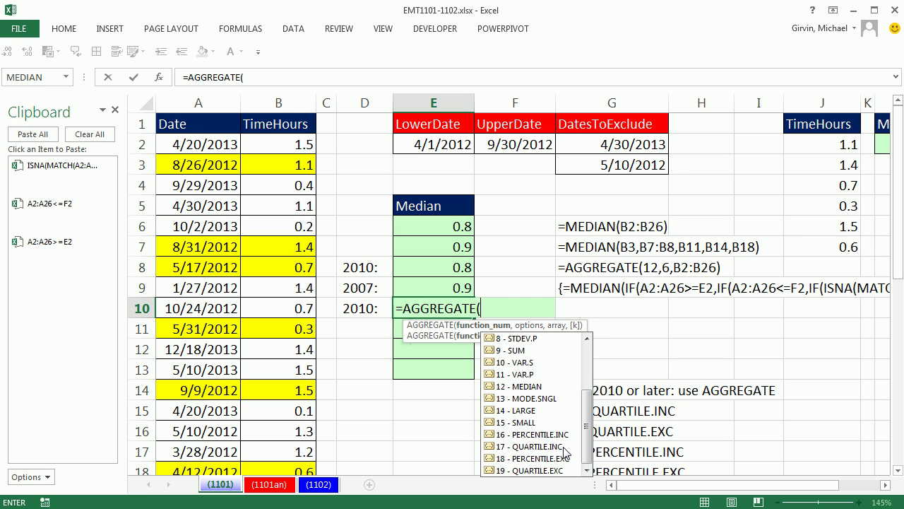
Step: Start E10's AGGREGATE with function 17 (QUARTILE.INC), option 6 to ignore errors, and B2:B26
double_click(529, 447)
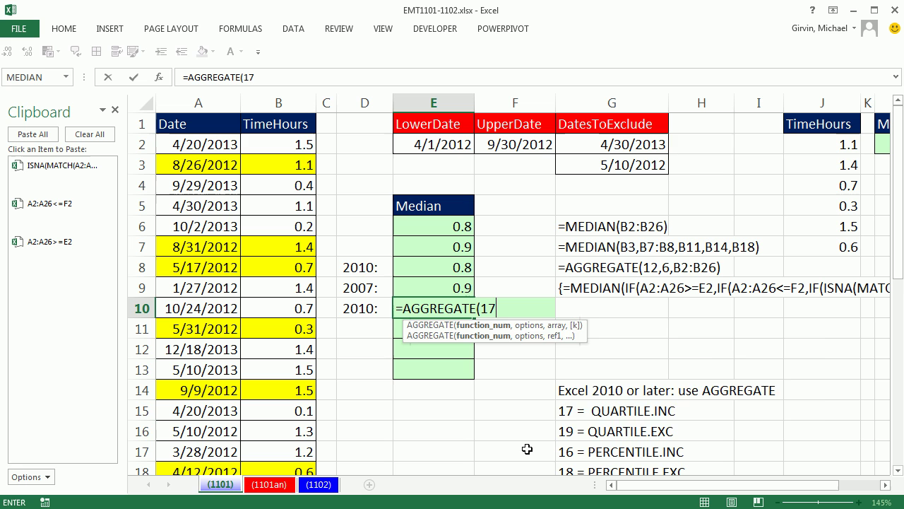
type(",")
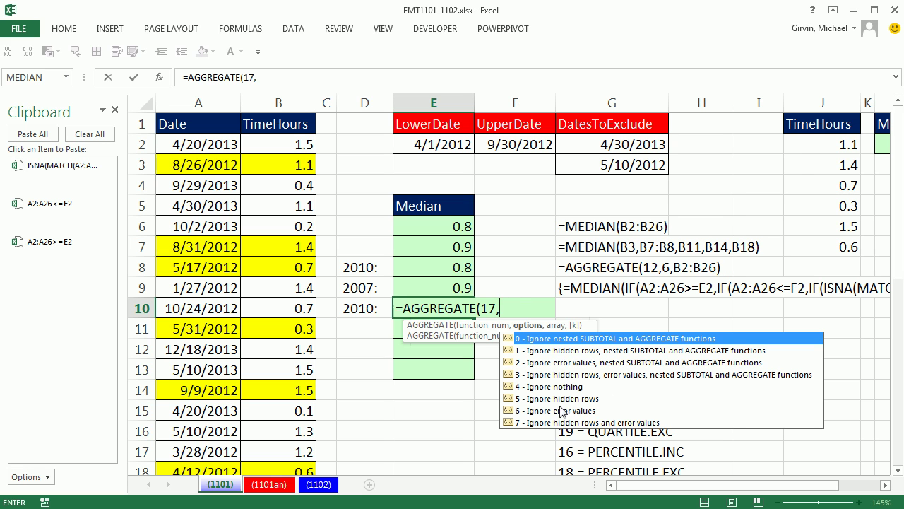
left_click(548, 412)
double_click(546, 411)
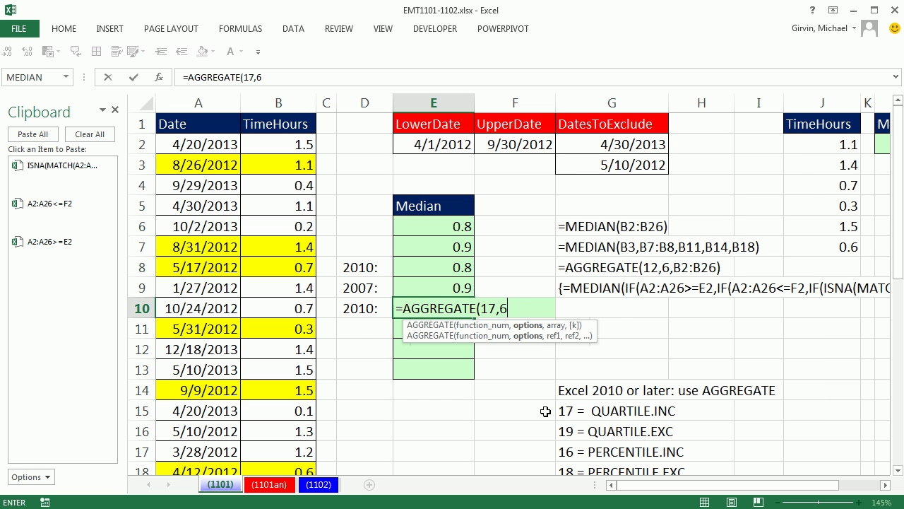
type(",")
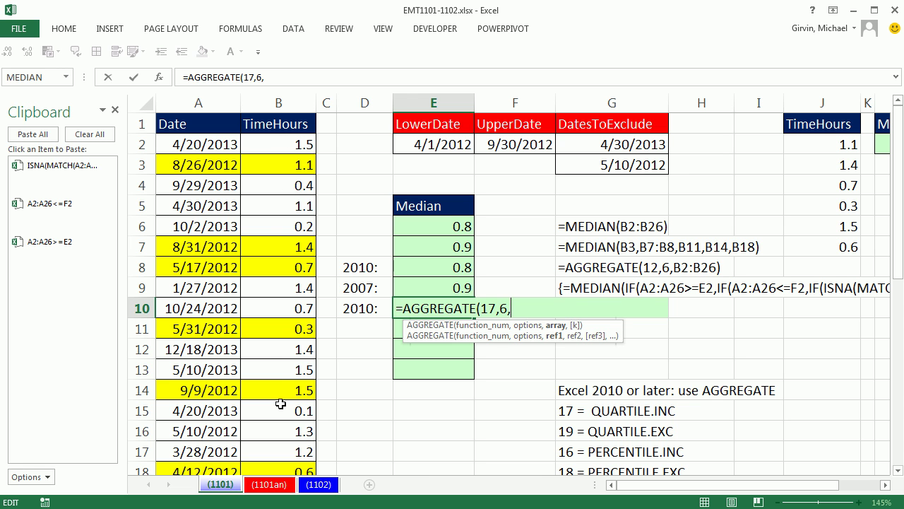
left_click(294, 144)
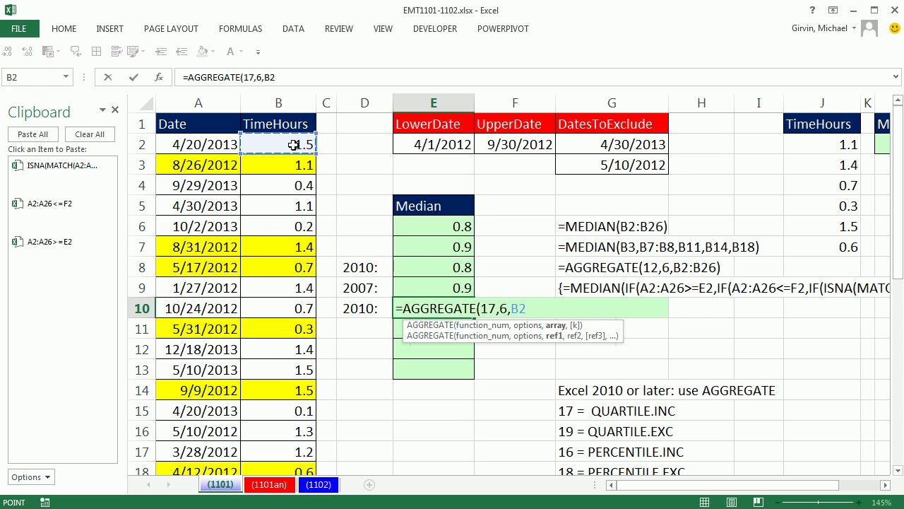
key("ctrl+shift+Down")
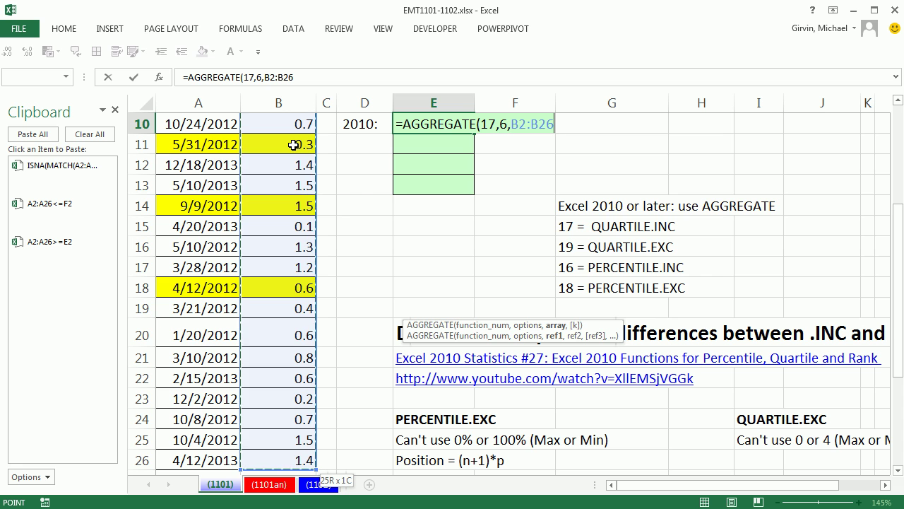
scroll(294, 144, "up", 3)
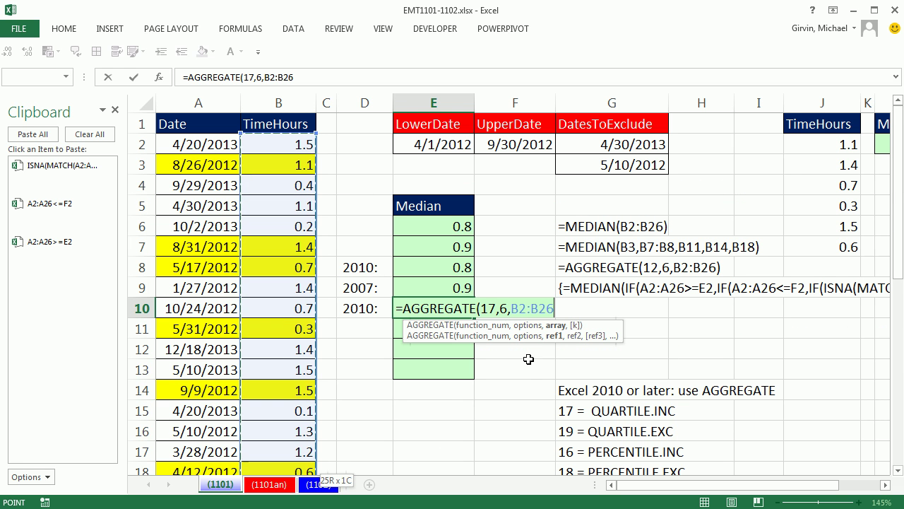
Step: Divide B2:B26 by the pasted date conditions multiplied together: ((A2:A26>=E2)*(A2:A26<=F2)*ISNA(MATCH(...)))
type("/")
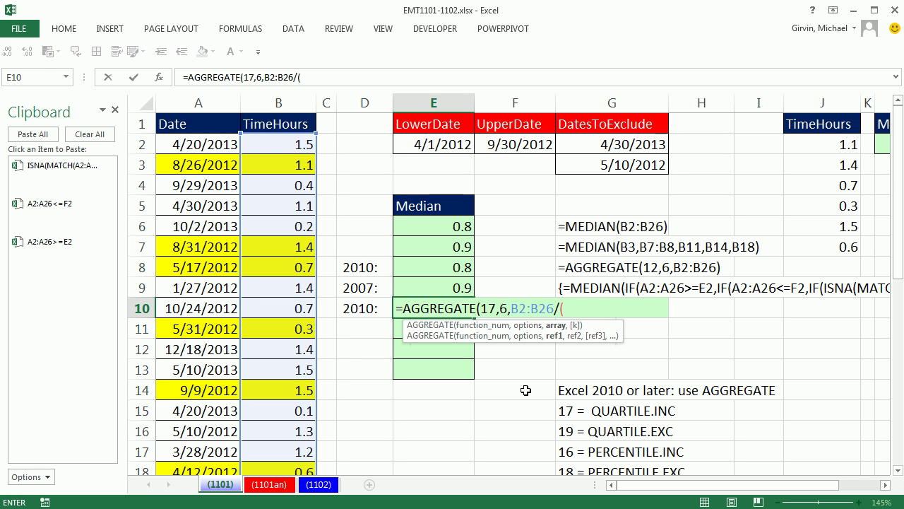
type("((")
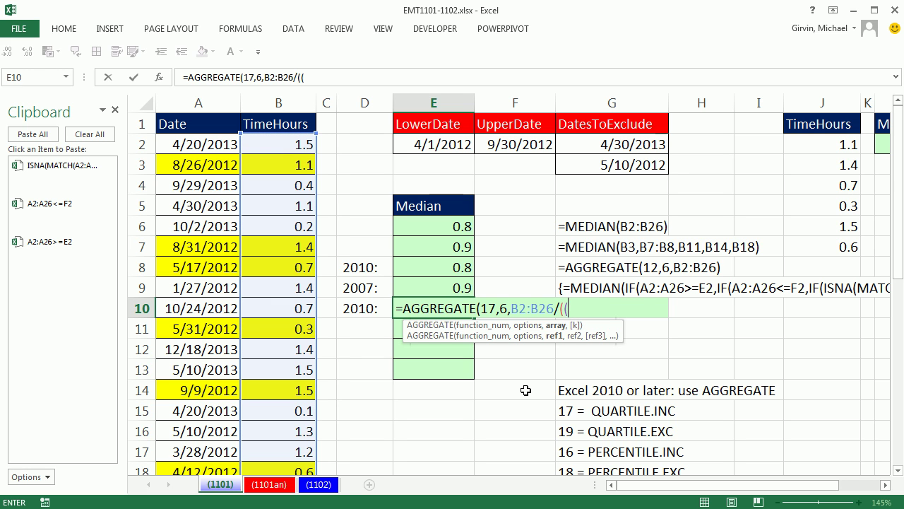
left_click(39, 265)
type(")")
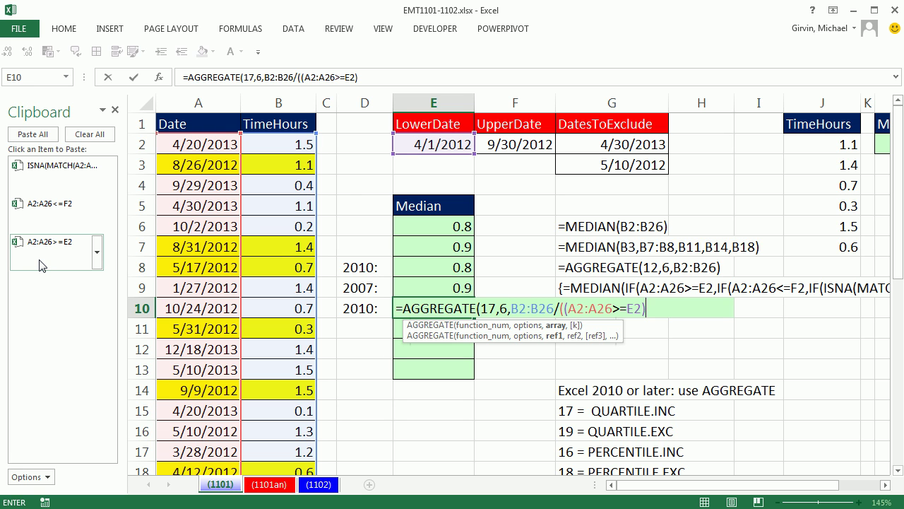
type("*(")
left_click(28, 214)
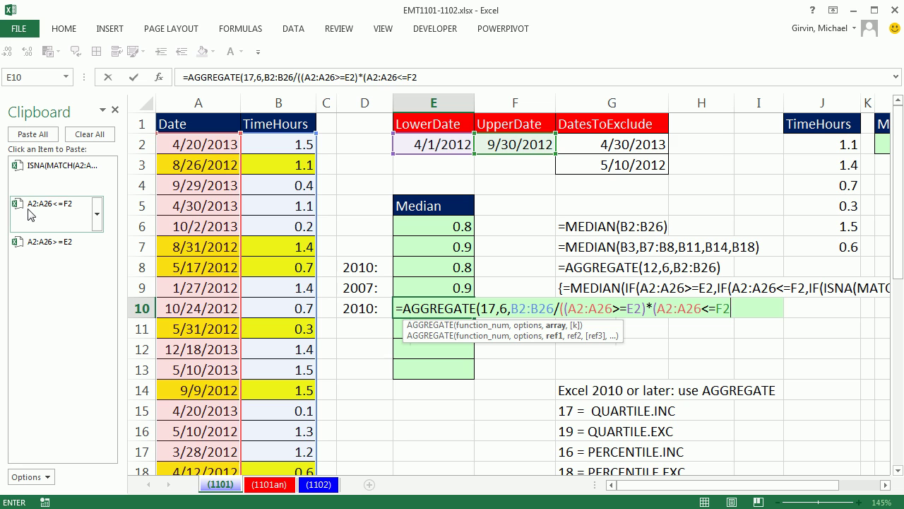
type(")*")
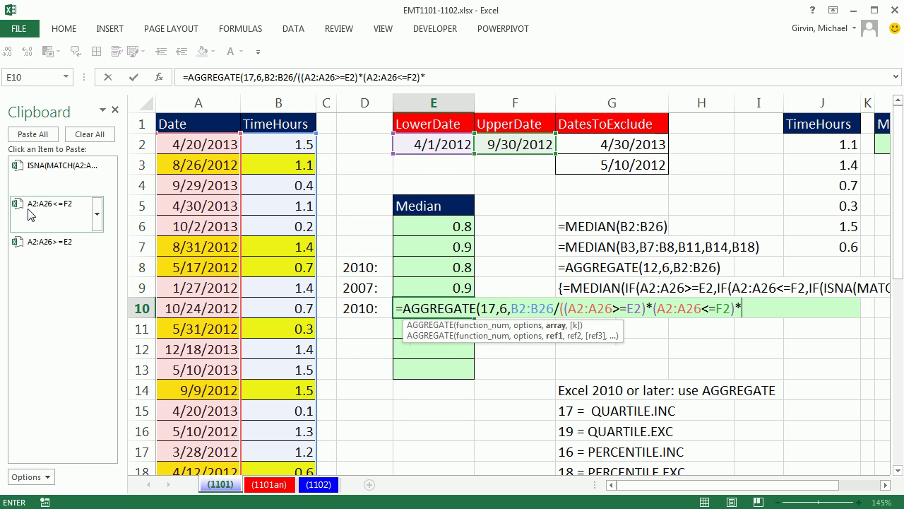
left_click(28, 178)
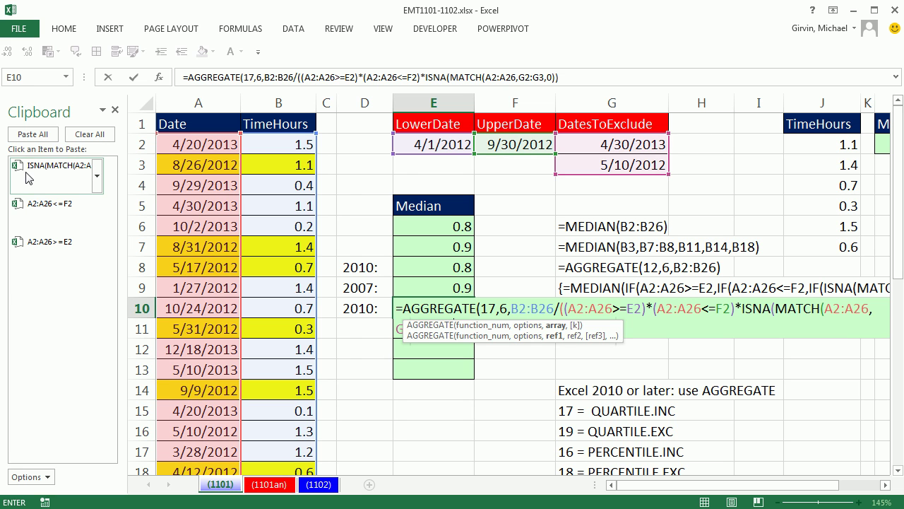
left_click_drag(682, 347, 595, 362)
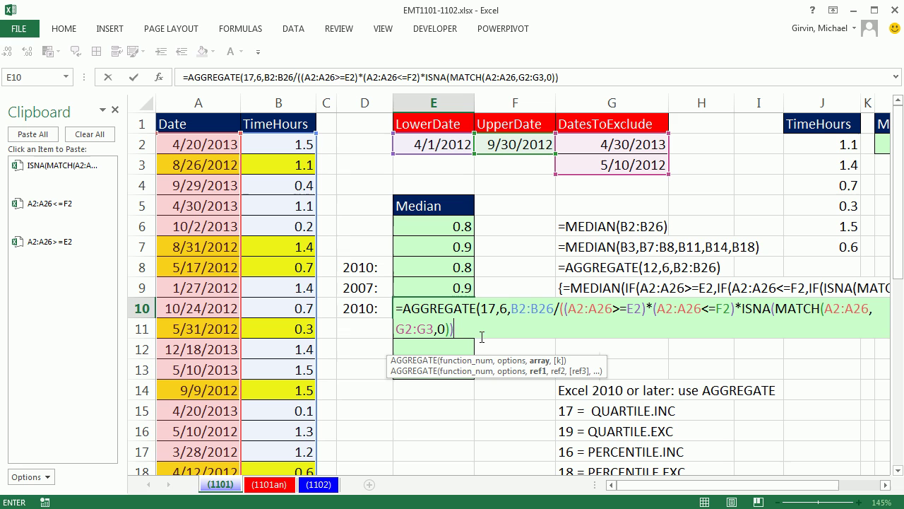
type(")")
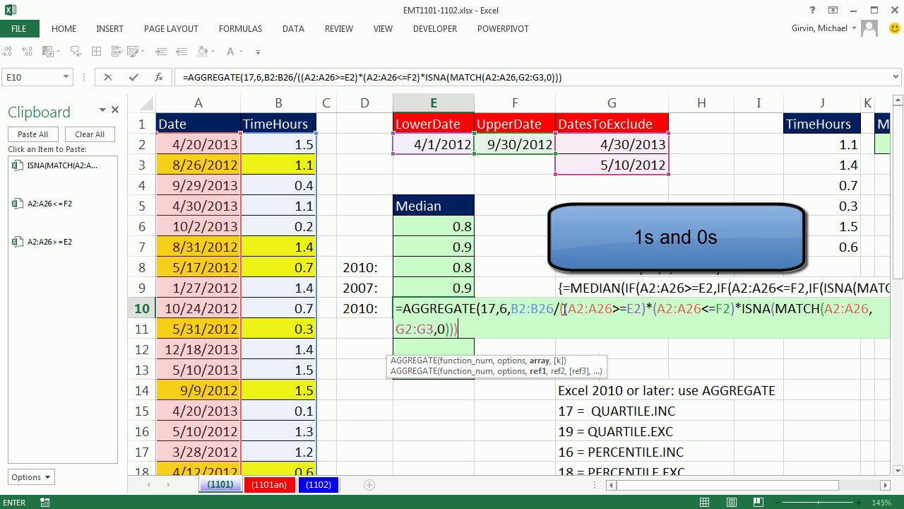
left_click_drag(562, 311, 565, 323)
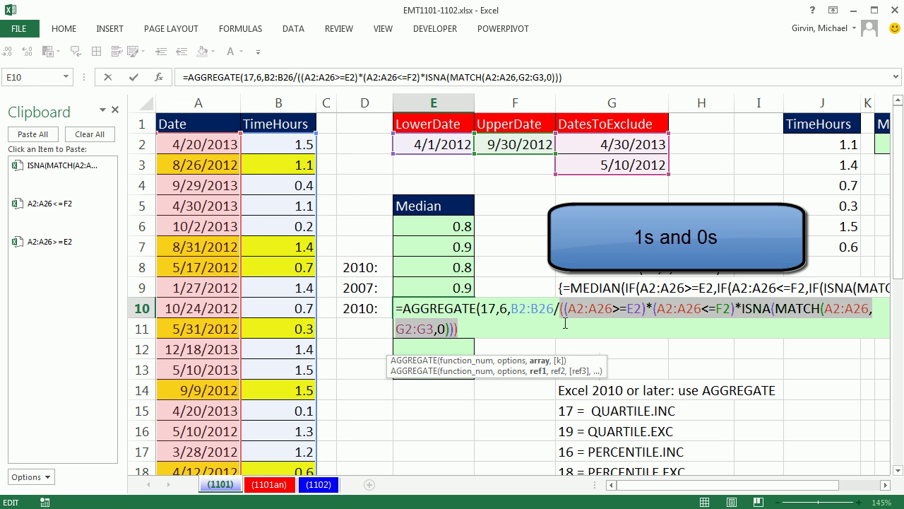
key("F9")
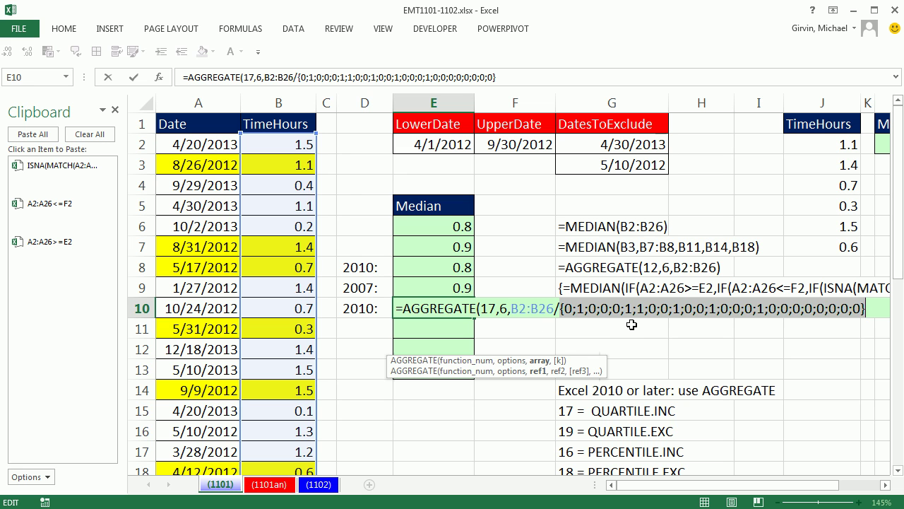
key("ctrl+z")
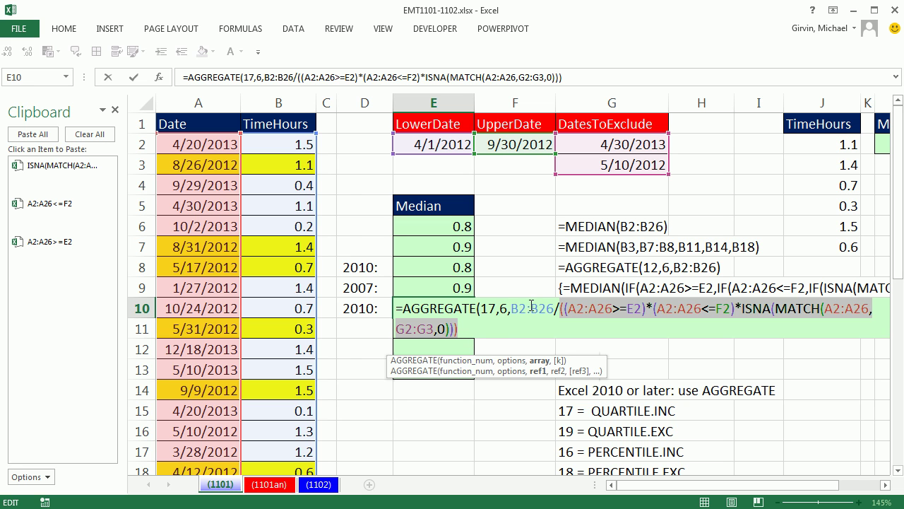
left_click(540, 361)
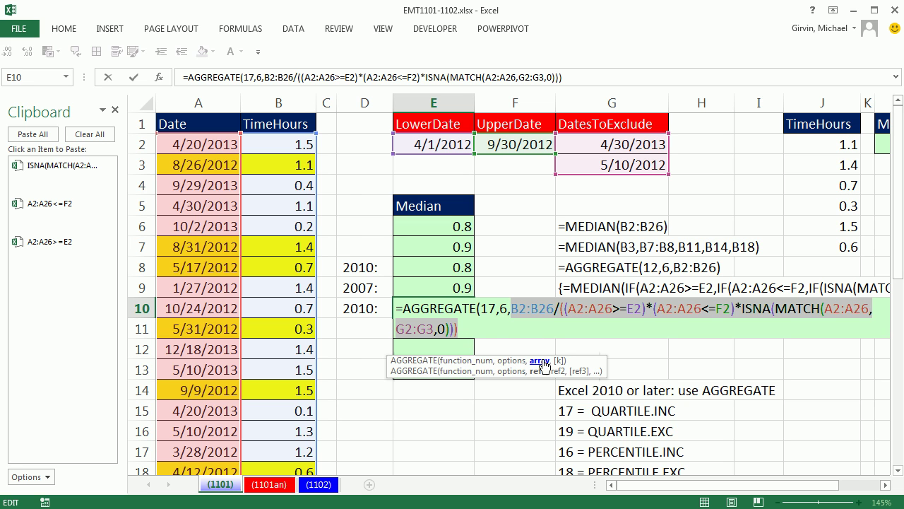
key("F9")
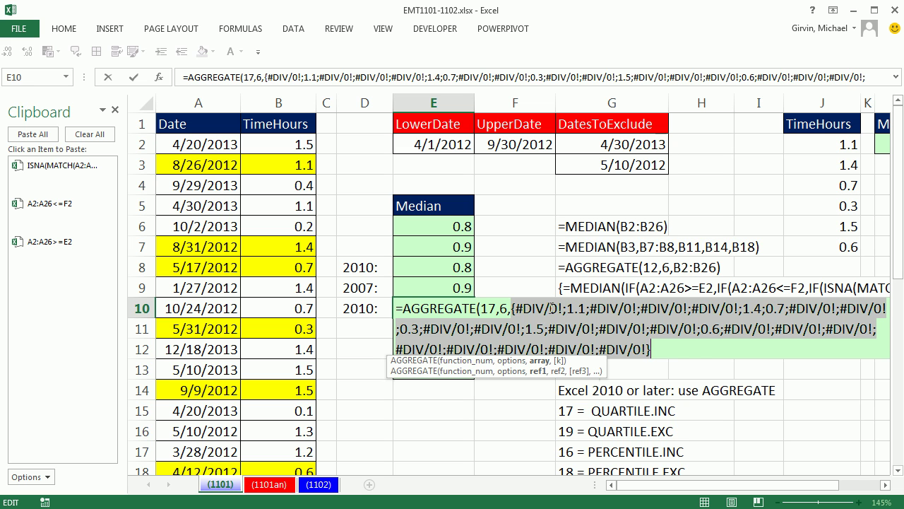
key("ctrl+z")
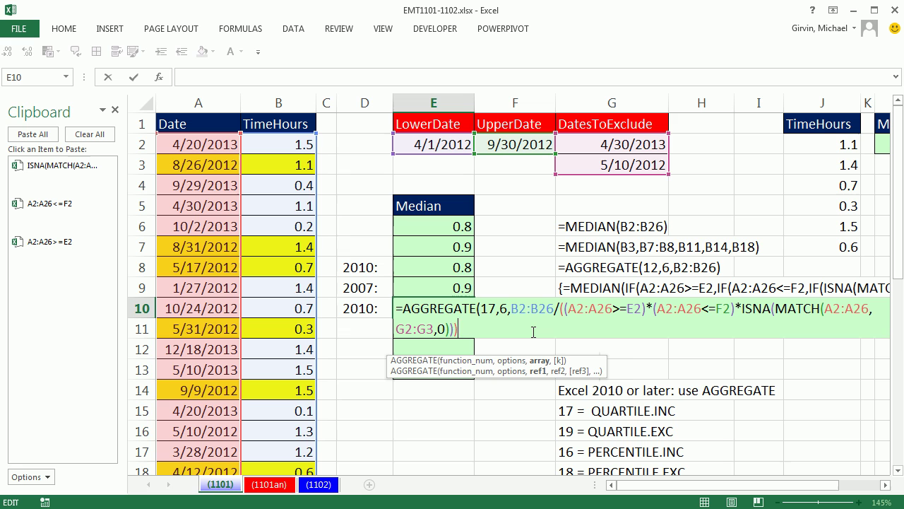
Step: Add quartile argument 2, close the AGGREGATE formula and enter it in E10, returning 0.9
type(",")
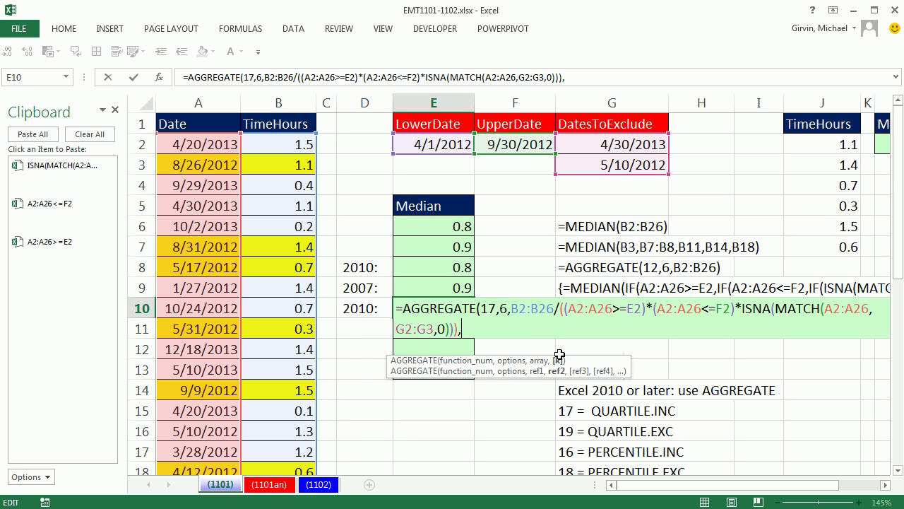
type("2")
type(")")
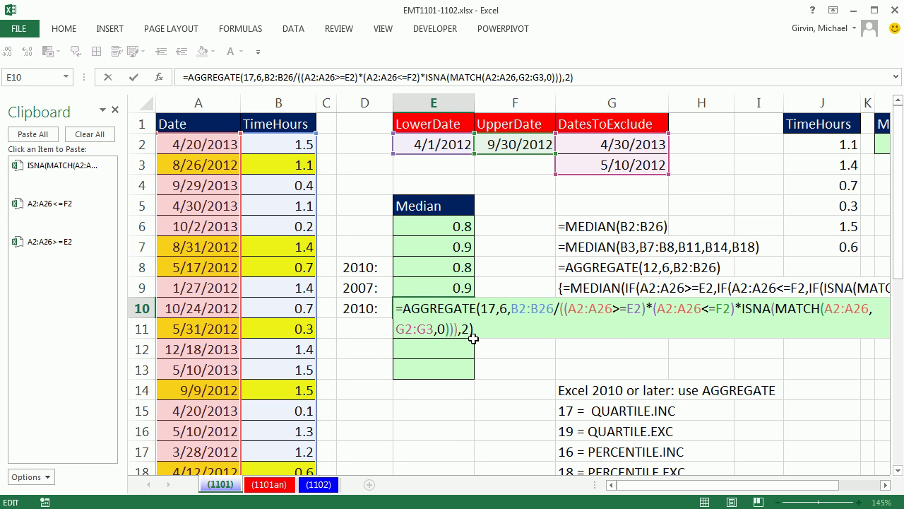
key("ctrl+Return")
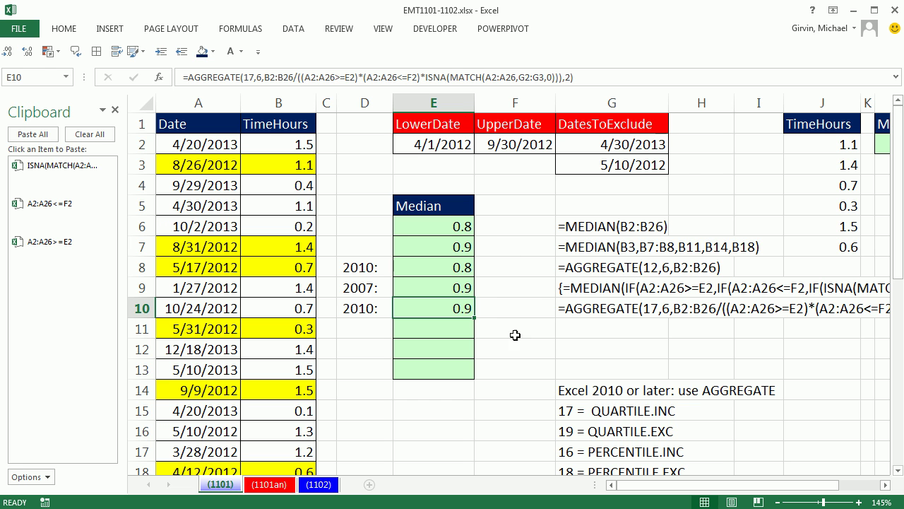
scroll(470, 323, "down", 2)
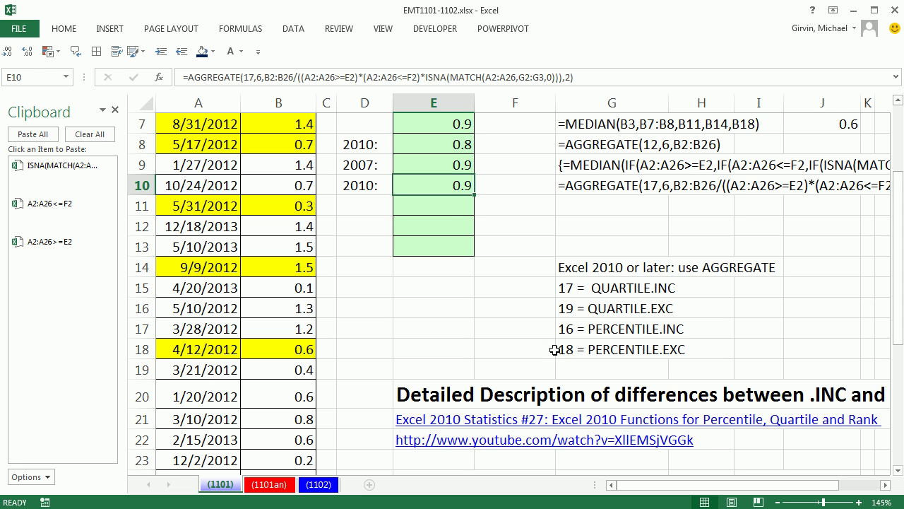
scroll(554, 350, "down", 3)
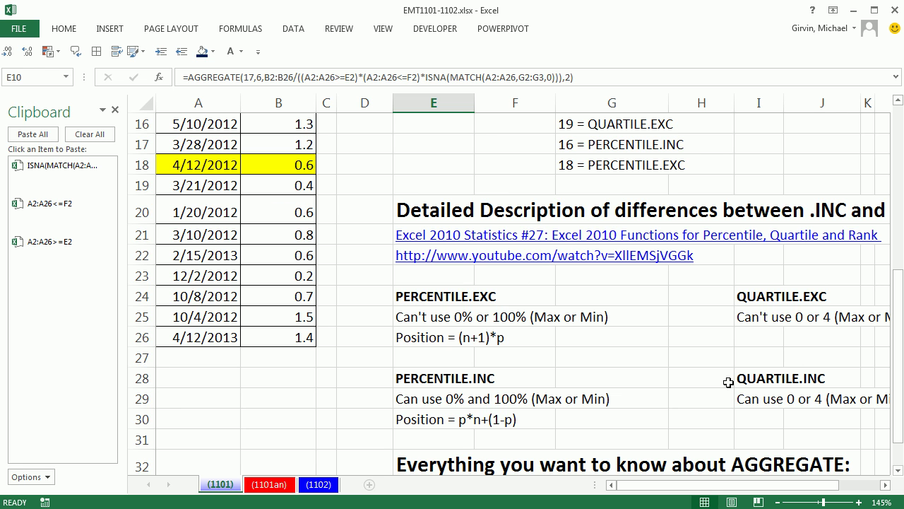
scroll(727, 381, "down", 3)
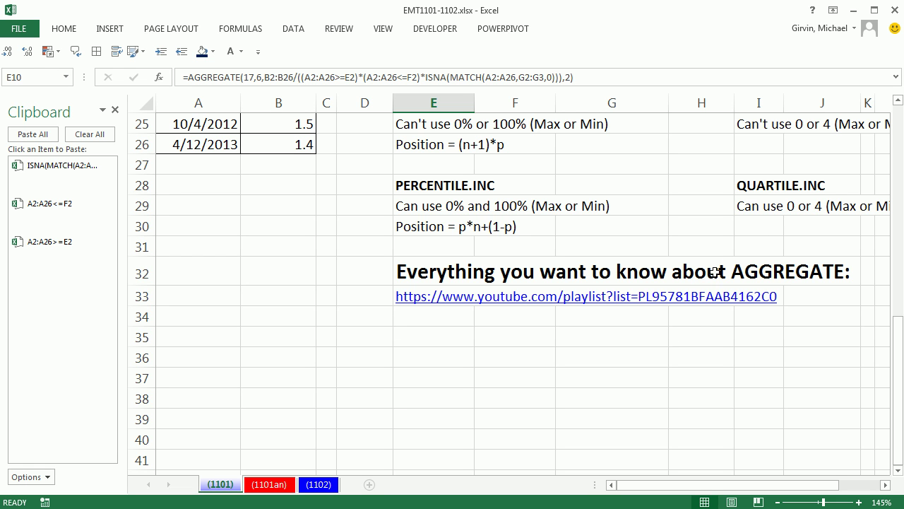
scroll(565, 400, "up", 6)
scroll(558, 404, "up", 3)
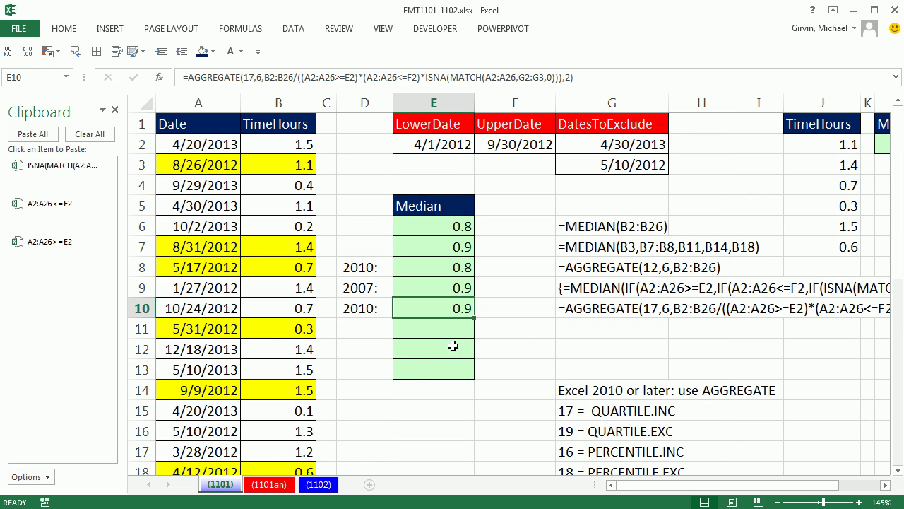
Step: Copy E10's formula into E11 and change the function number to 19 (QUARTILE.EXC)
left_click(448, 332)
key("ctrl+apostrophe")
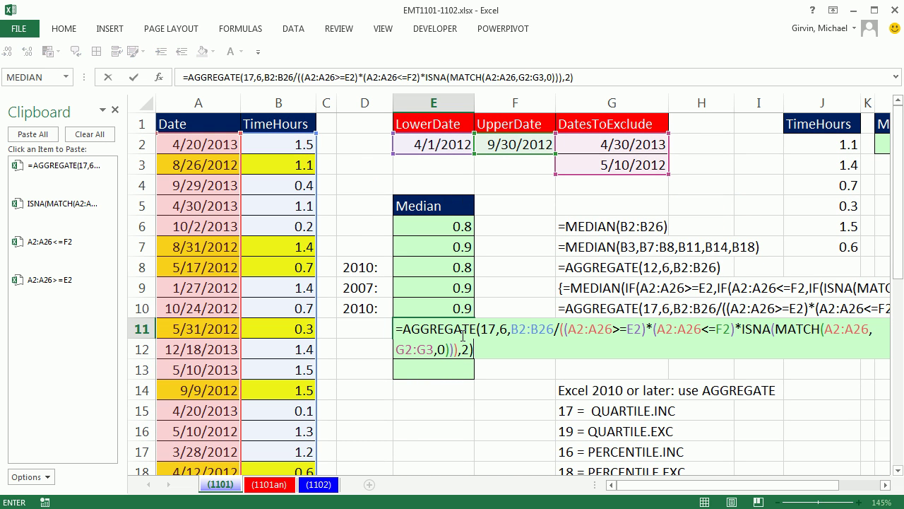
double_click(492, 329)
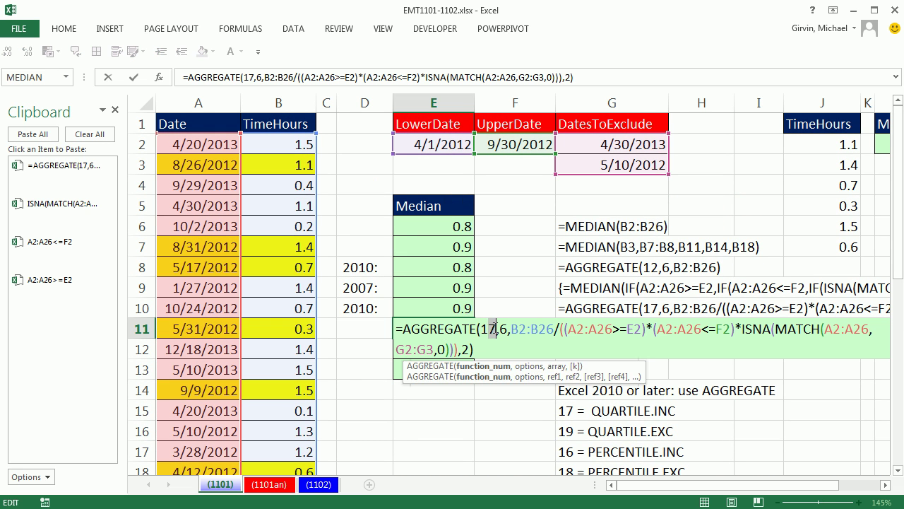
type("19")
key("ctrl+Return")
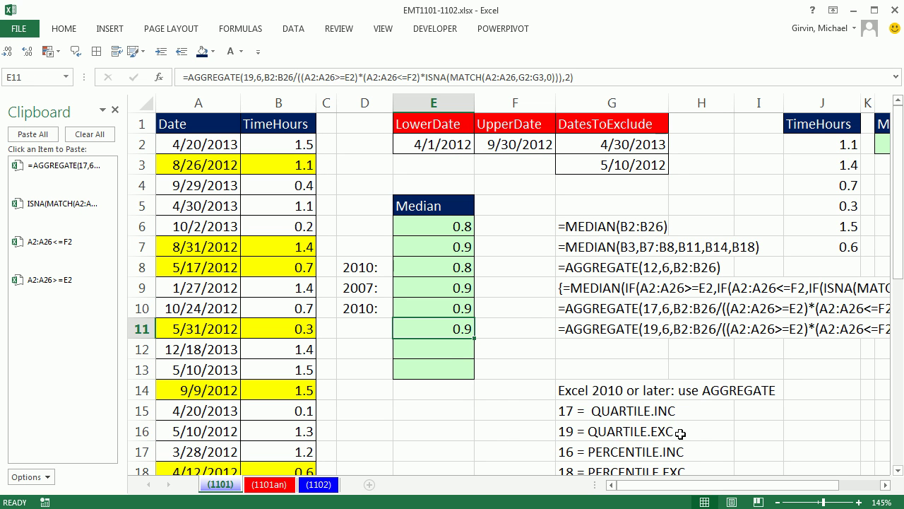
Step: Paste the formula into E12, changing the function number to 16 and k to .5
double_click(448, 350)
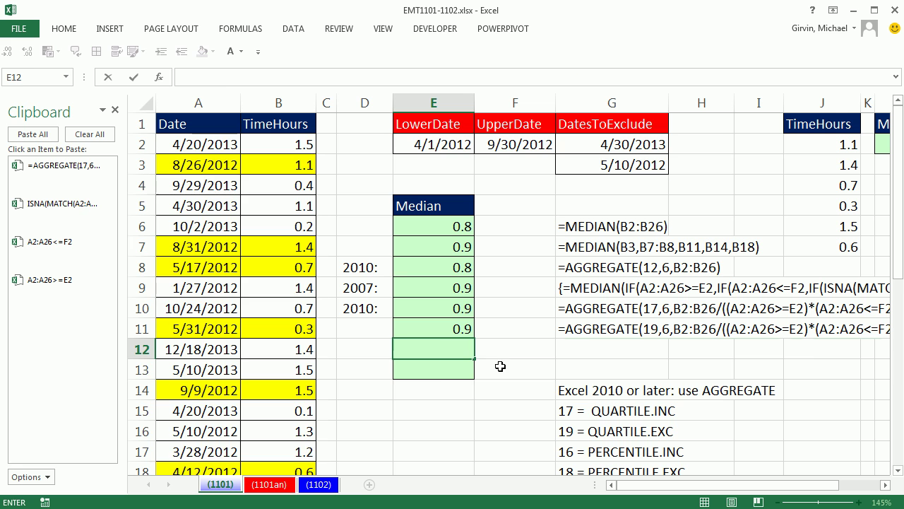
type("=AGGREGATE(17,6,B2:B26/((A2:A26>=E2)*(A2:A26<=F2)*ISNA(MATCH(A2:A26,G2:G3,0))),2)")
left_click_drag(491, 349, 497, 349)
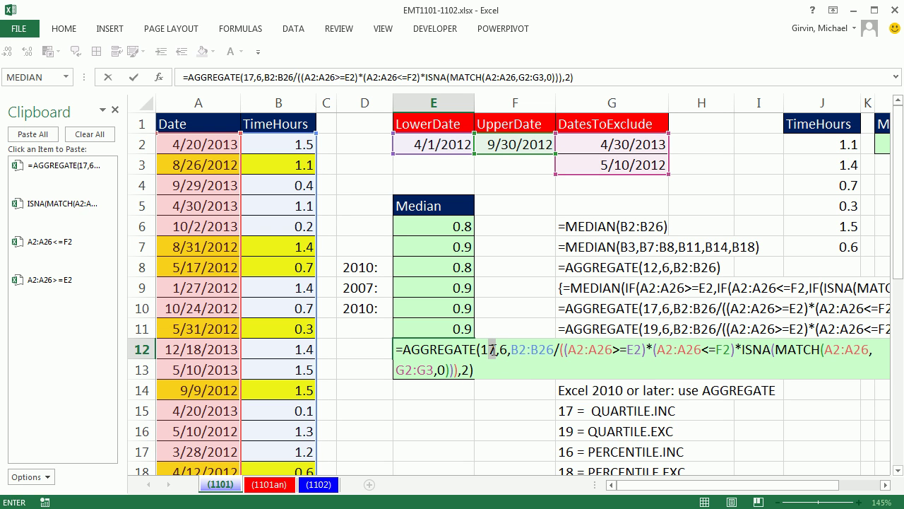
type("6")
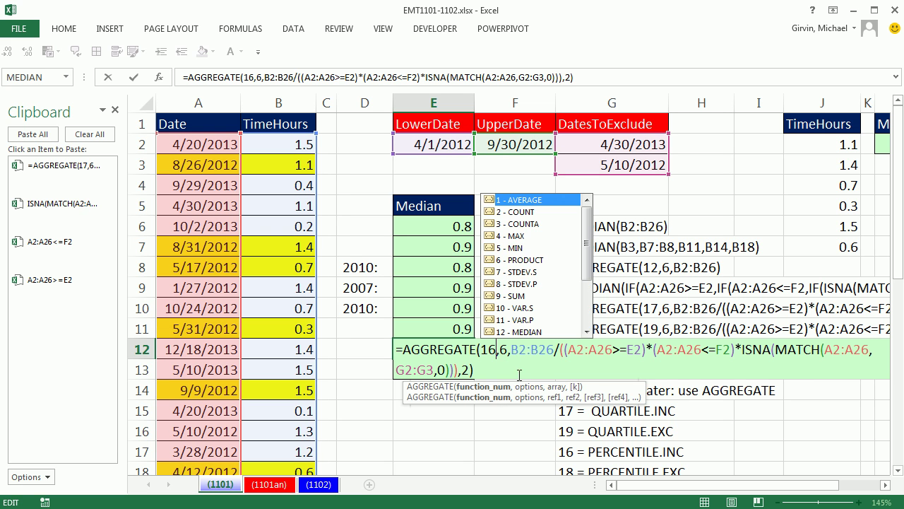
left_click_drag(460, 370, 471, 370)
type(".5")
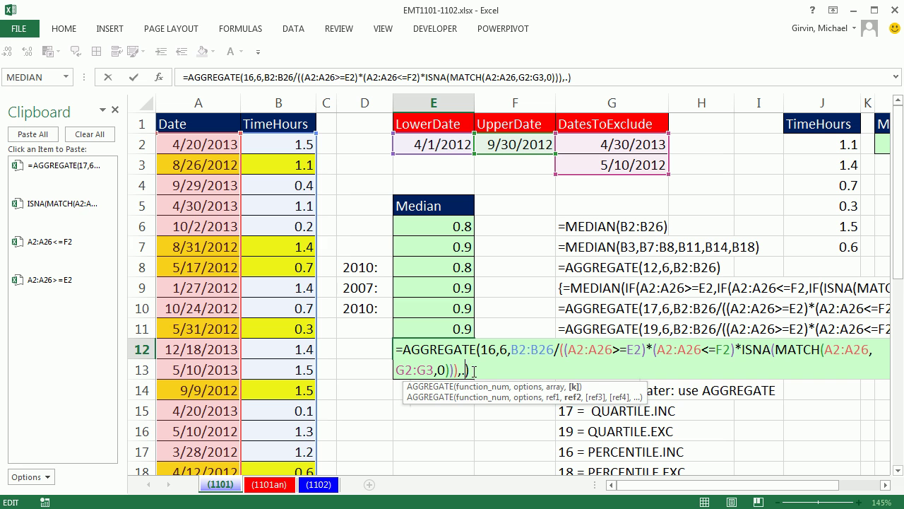
key("Return")
Step: Paste the formula into E13 and change the function number to 18
type("=AGGREGATE(17,6,B2:B26/((A2:A26>=E2)*(A2:A26<=F2)*ISNA(MATCH(A2:A26,G2:G3,0))),2)")
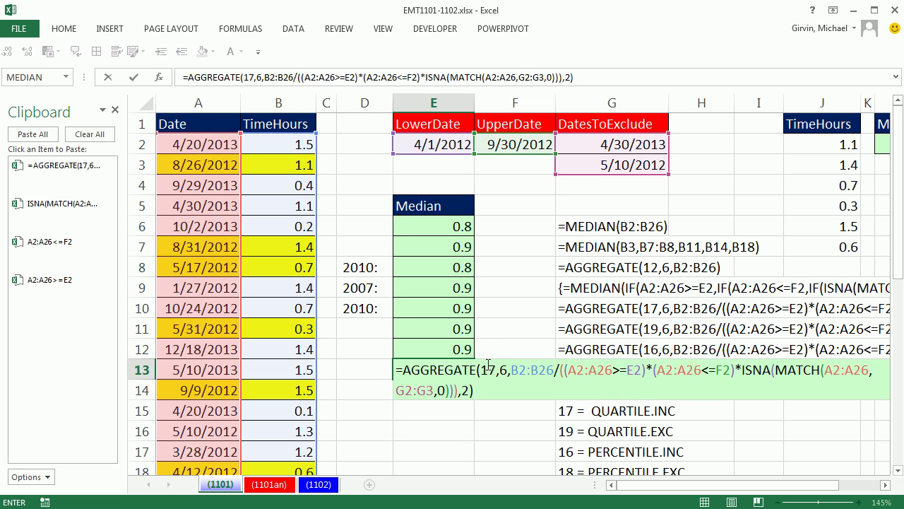
left_click_drag(488, 366, 497, 365)
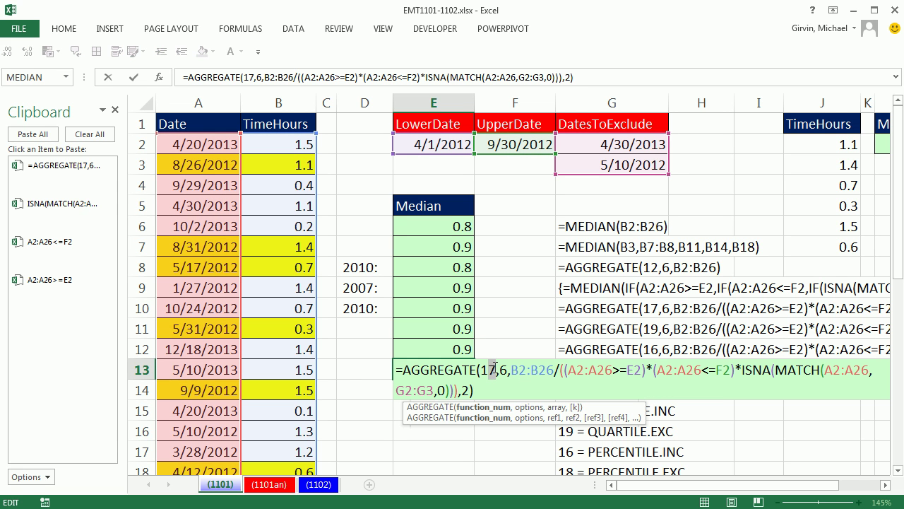
type("8")
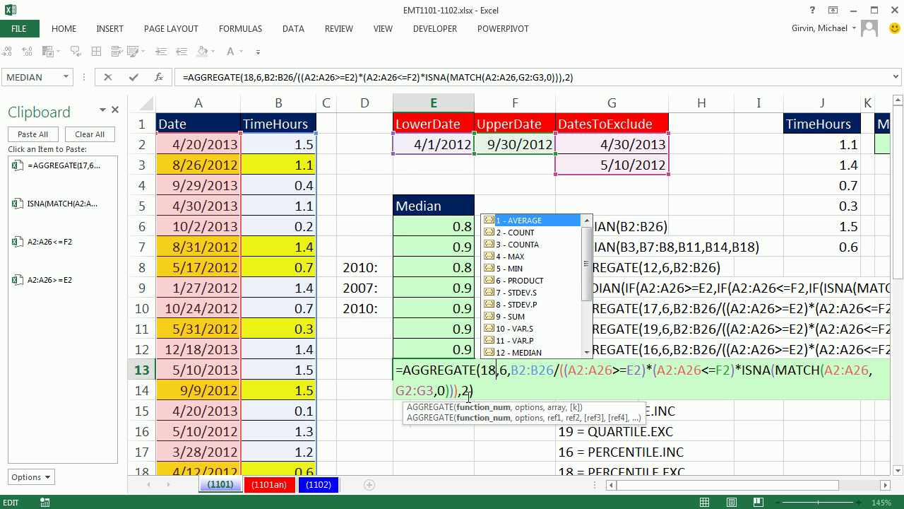
left_click_drag(464, 390, 468, 390)
Step: Finish E13 with k .5, then open sheet 1101.2's E6 formula before its first A2:A26 test
type(".5")
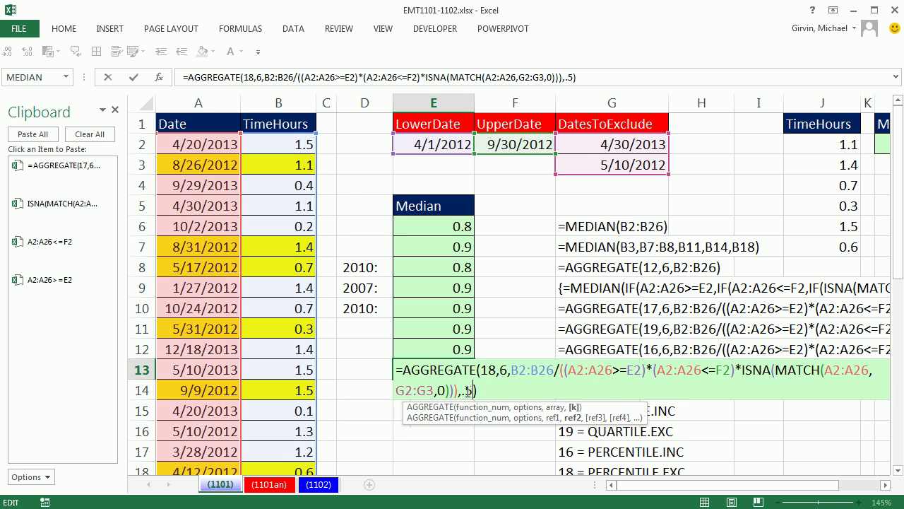
key("ctrl+Return")
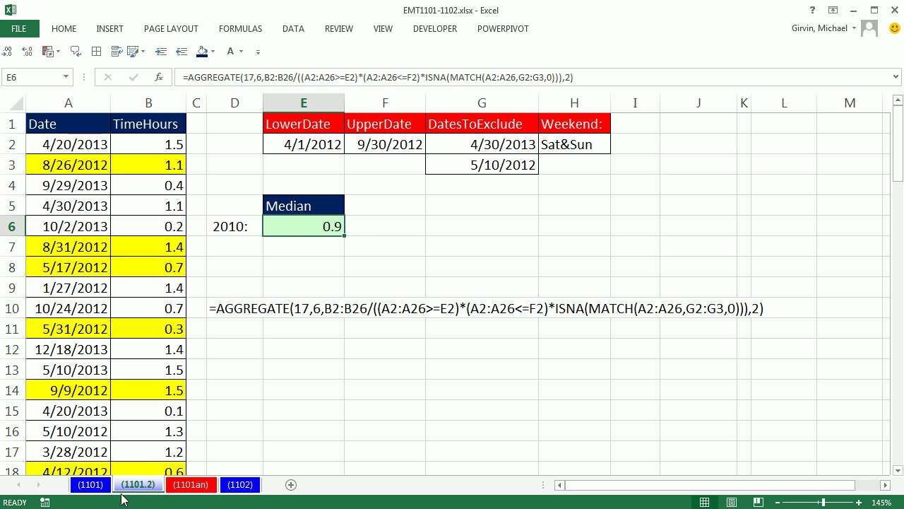
double_click(290, 226)
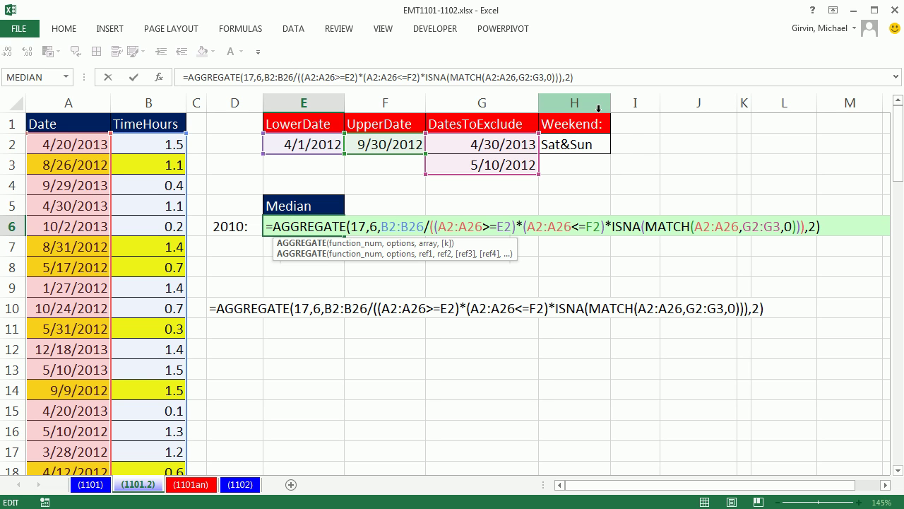
left_click(439, 225)
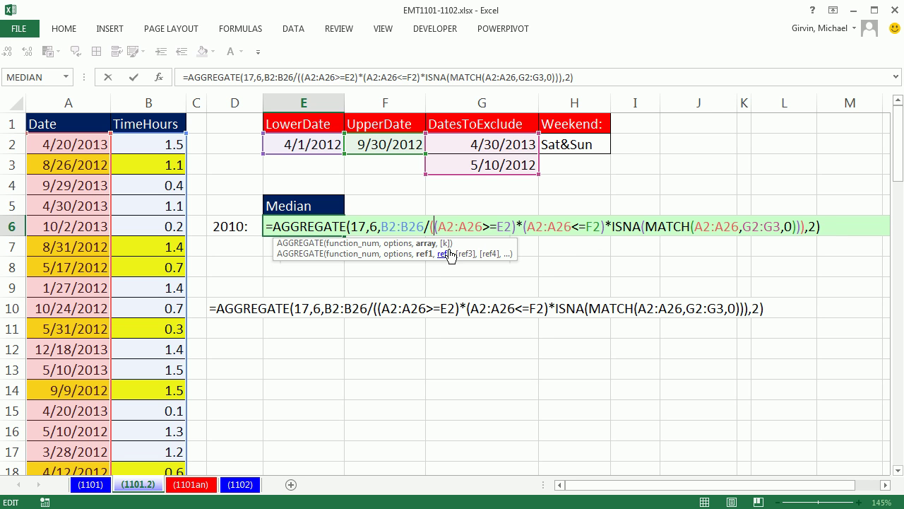
Step: Insert WEEKDAY(A2:A26,2) in E6's formula and preview its array with F9
type("(wee")
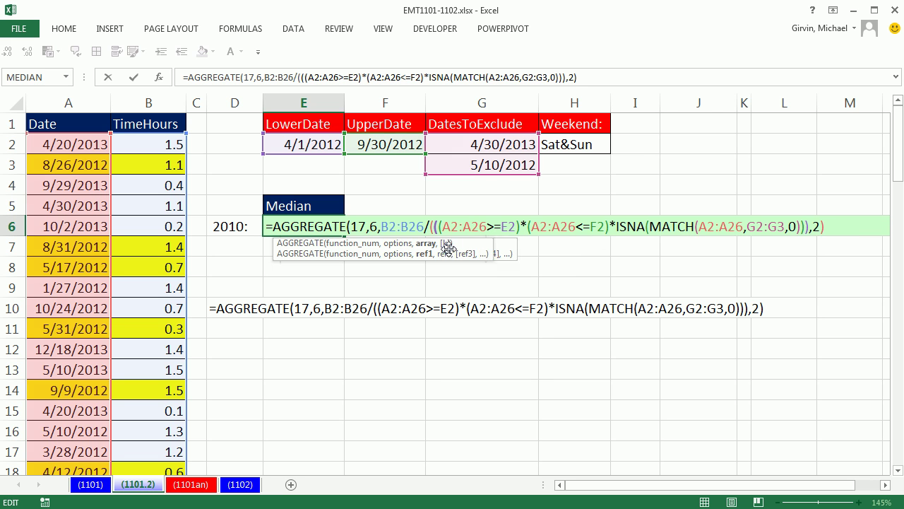
key("Tab")
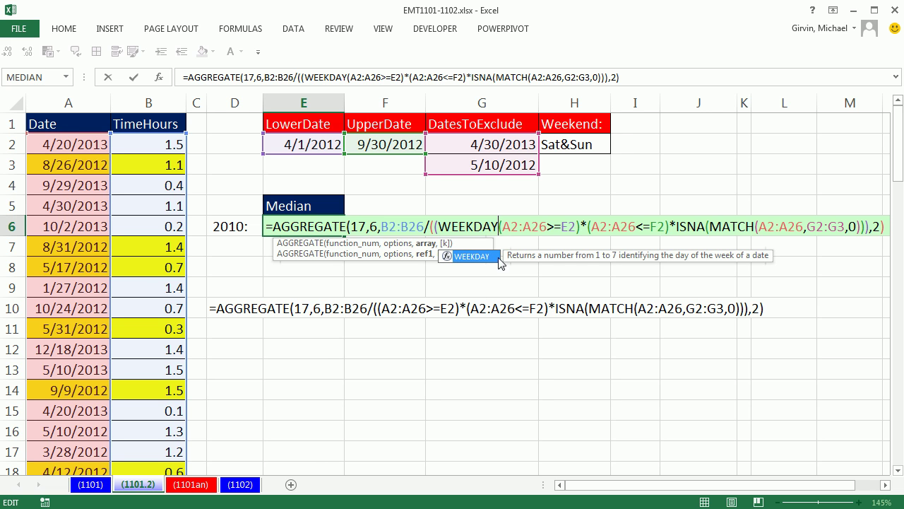
left_click(503, 226)
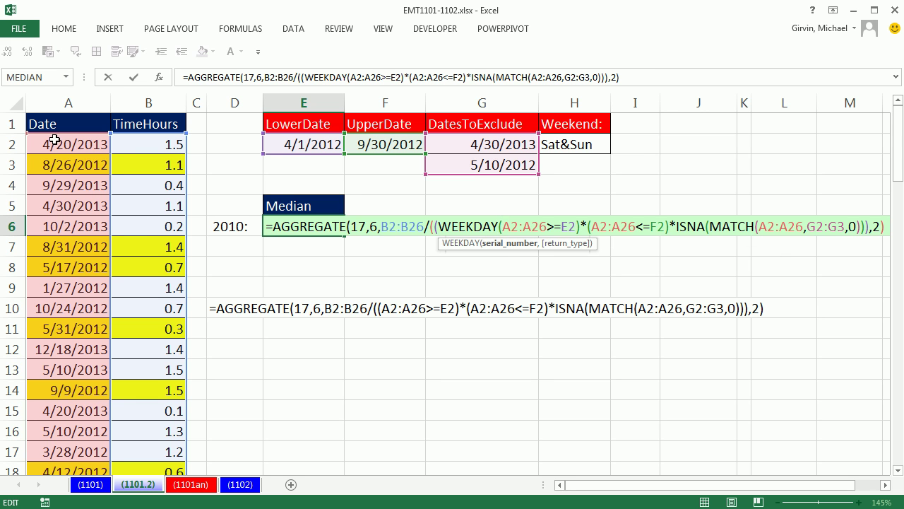
left_click_drag(53, 145, 92, 431)
scroll(393, 337, "up", 4)
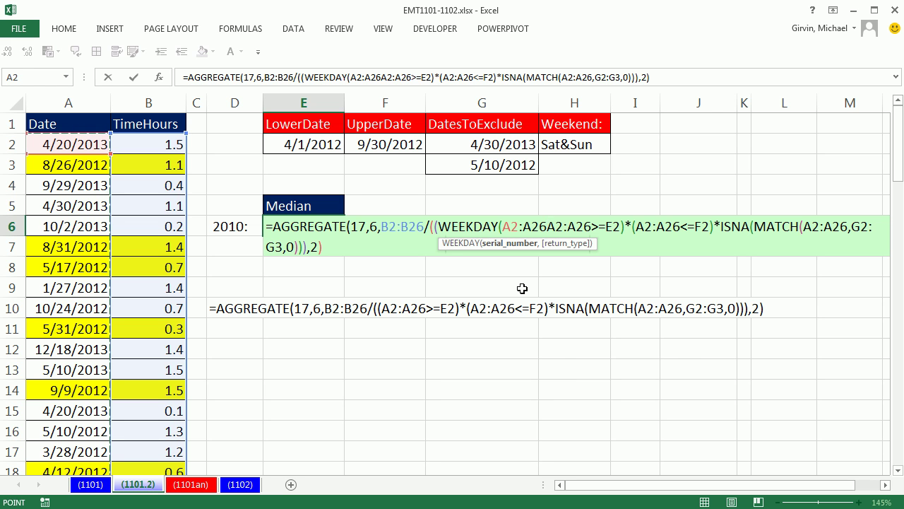
type(",")
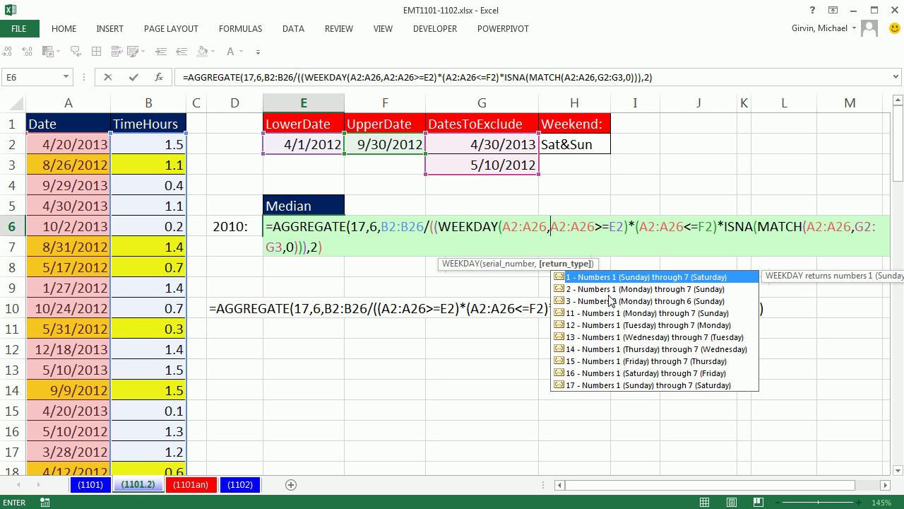
double_click(692, 290)
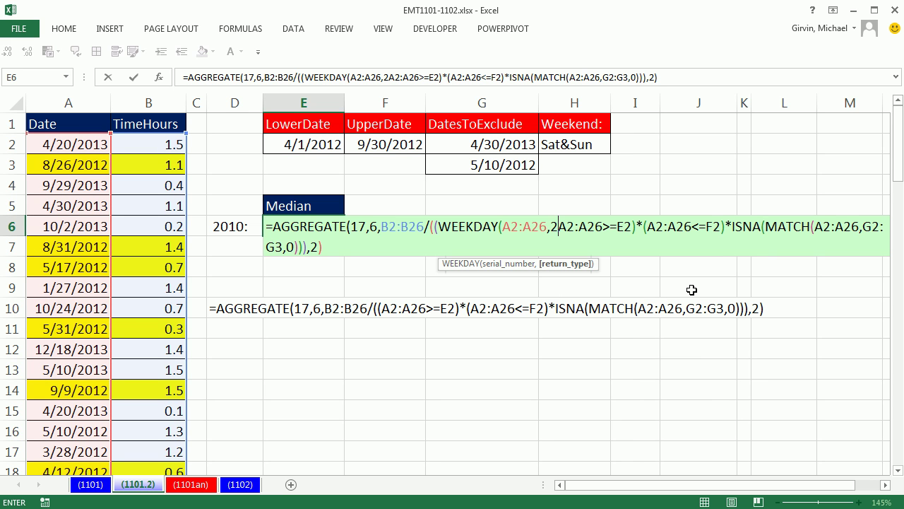
type(")")
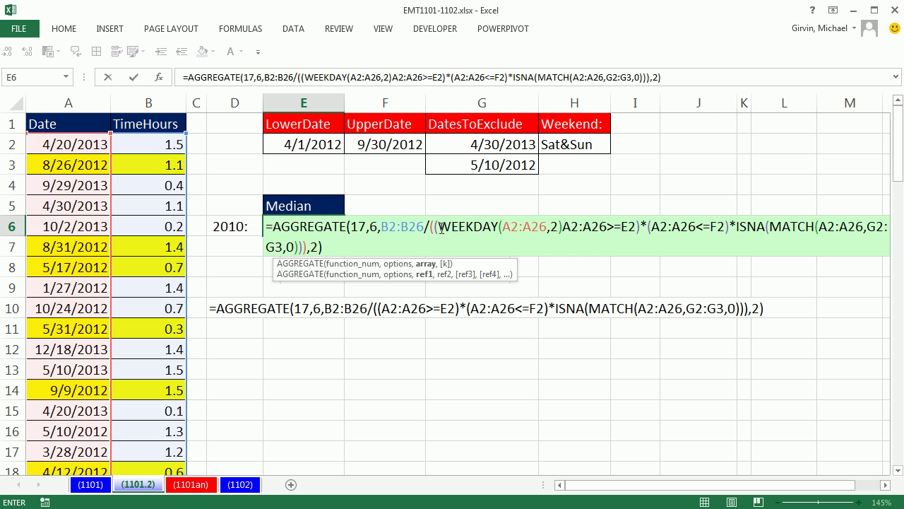
left_click_drag(440, 226, 556, 227)
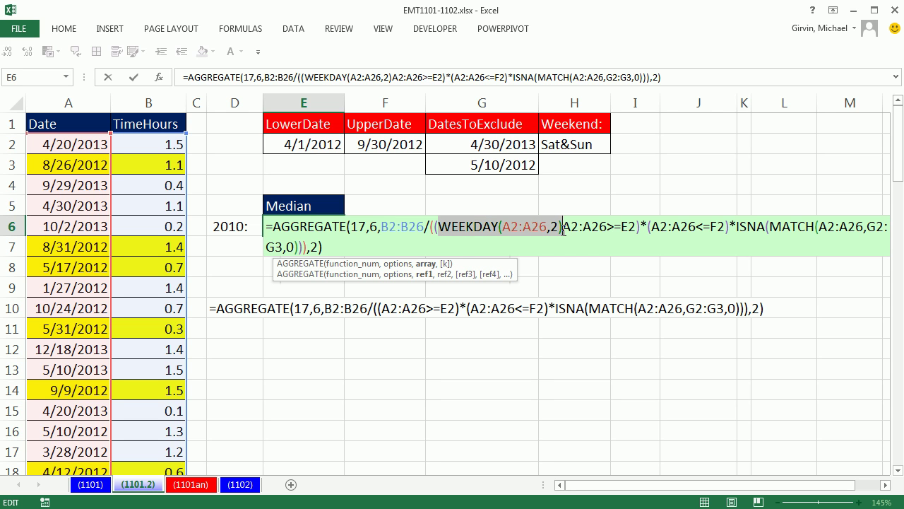
key("F9")
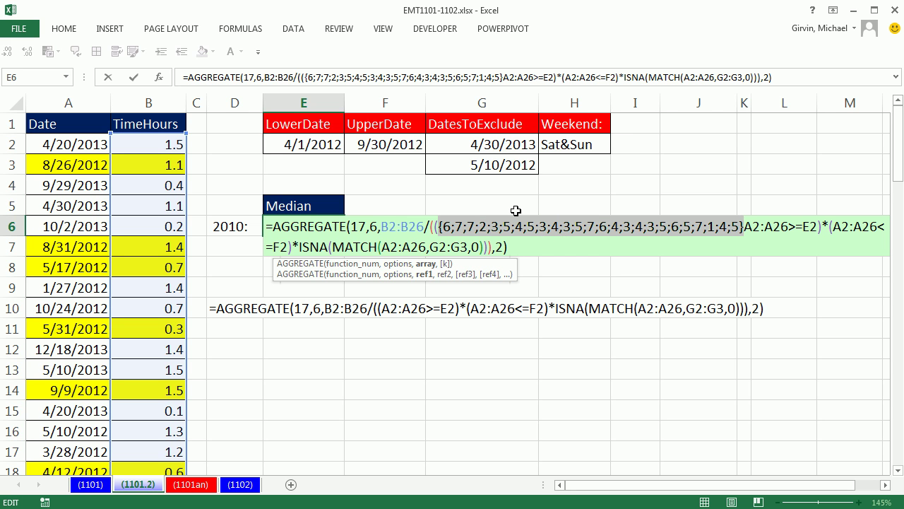
key("ctrl+z")
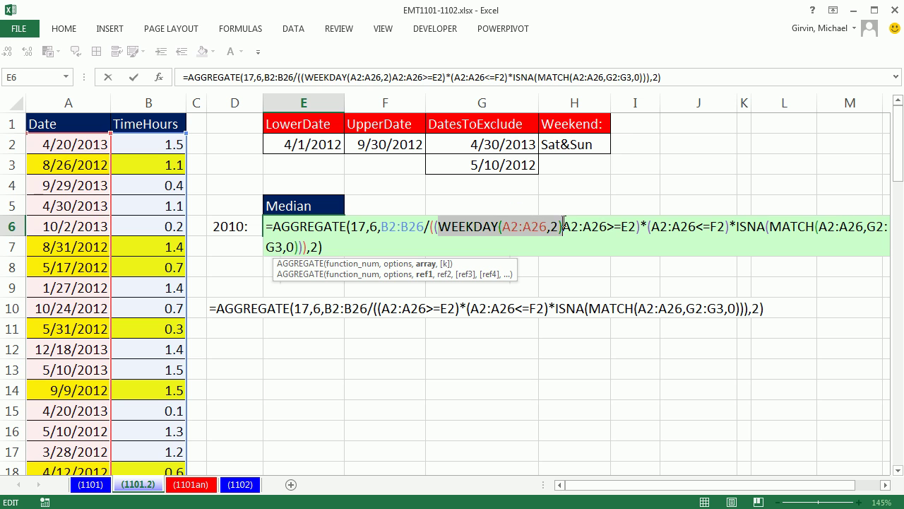
Step: Complete the (WEEKDAY(A2:A26,2)<6)* weekday test and commit E6, returning 0.65
left_click(566, 229)
type("<")
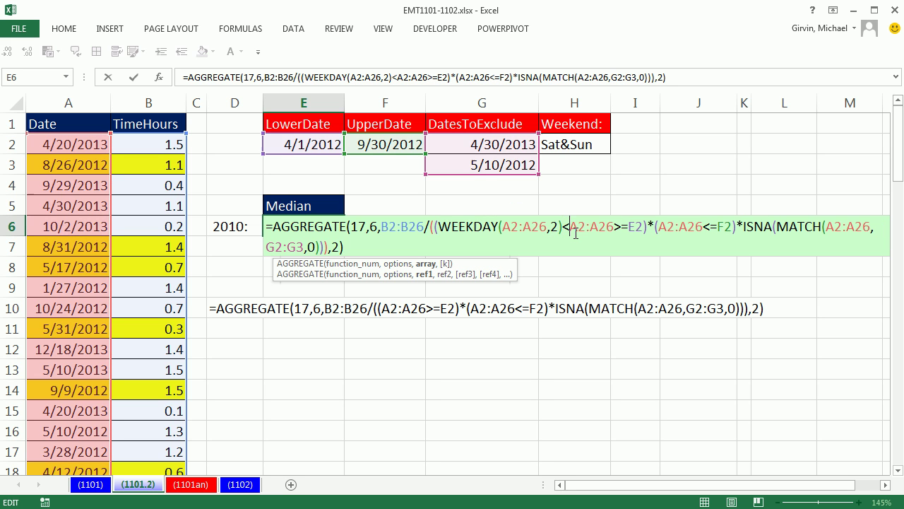
type("6")
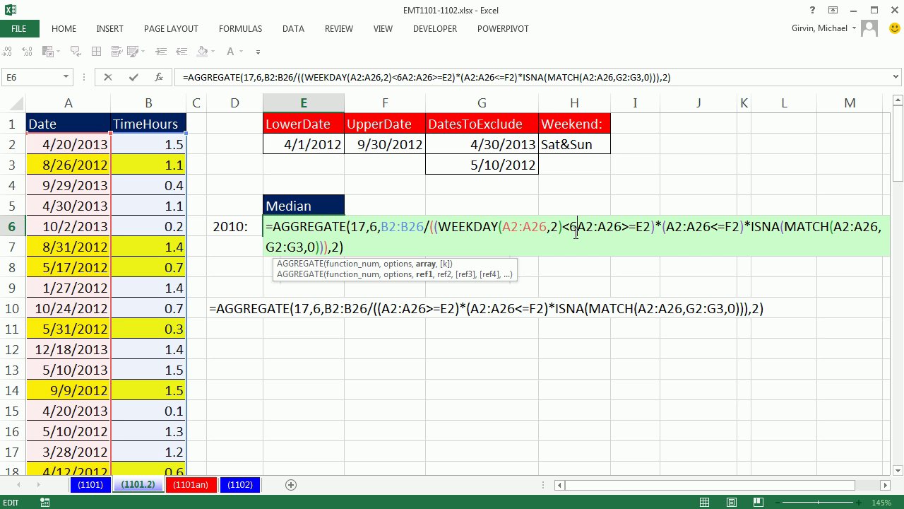
type(")")
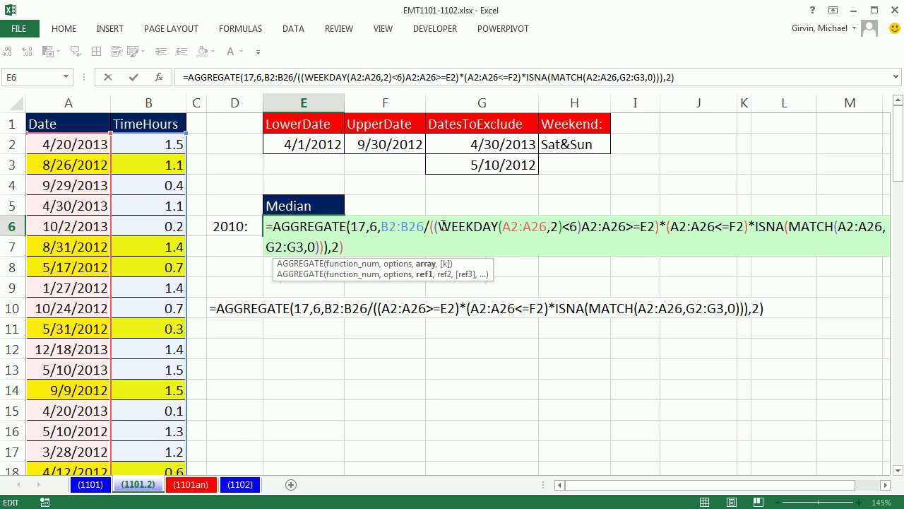
type("(")
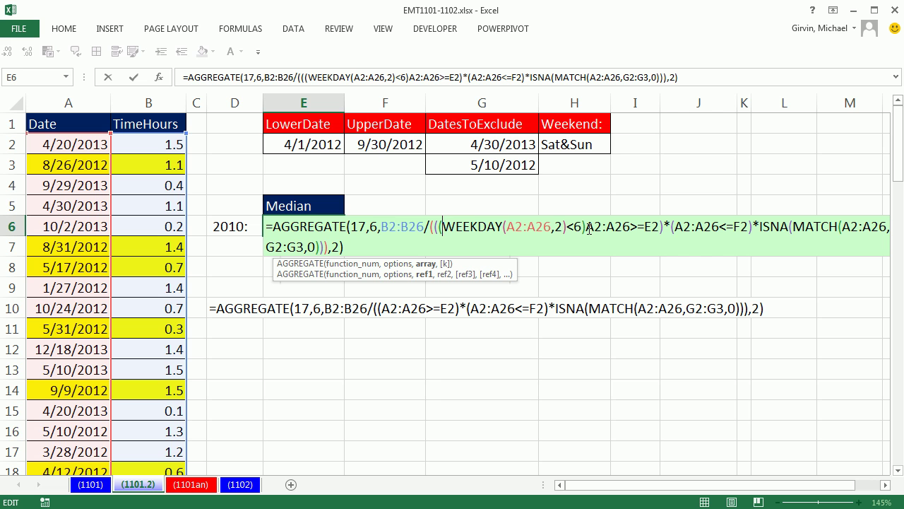
key("BackSpace")
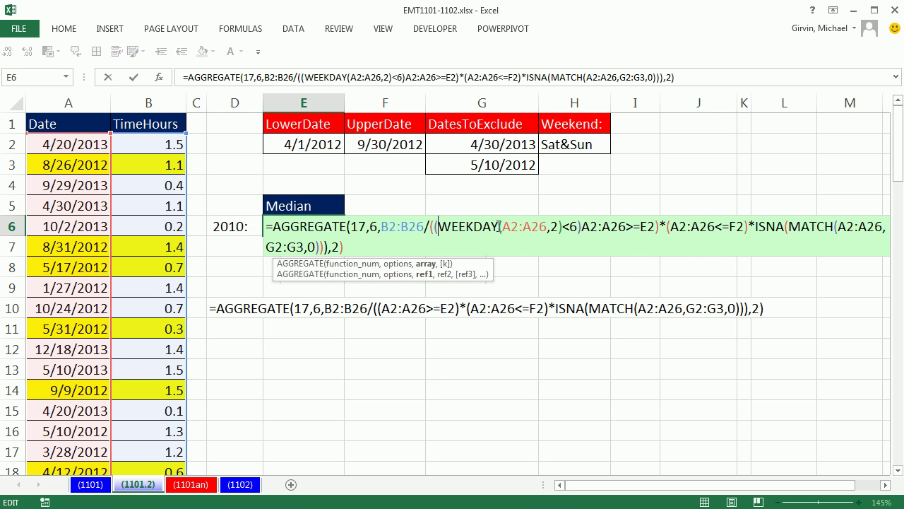
left_click(584, 226)
type("*(")
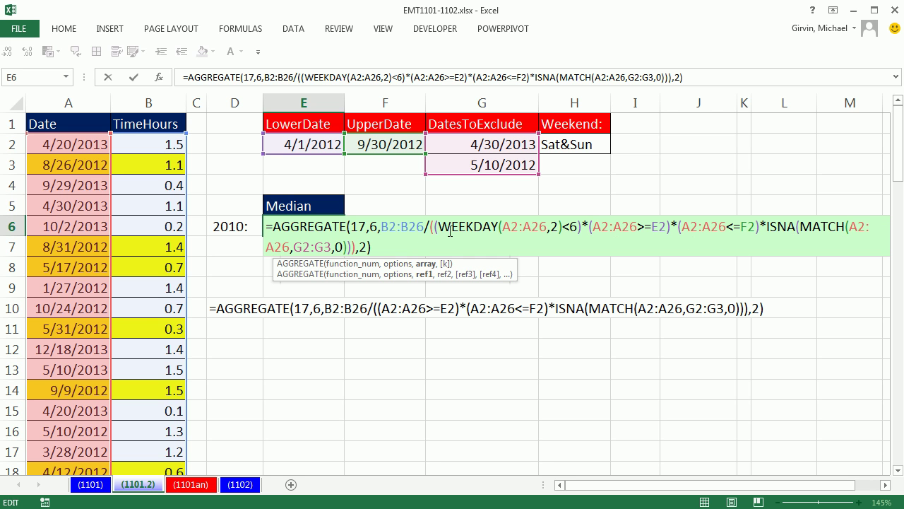
left_click(425, 264)
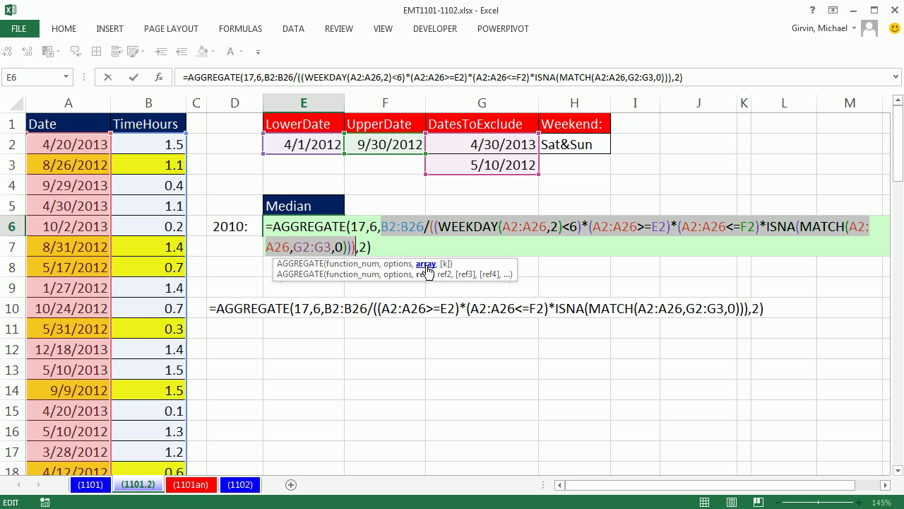
key("F9")
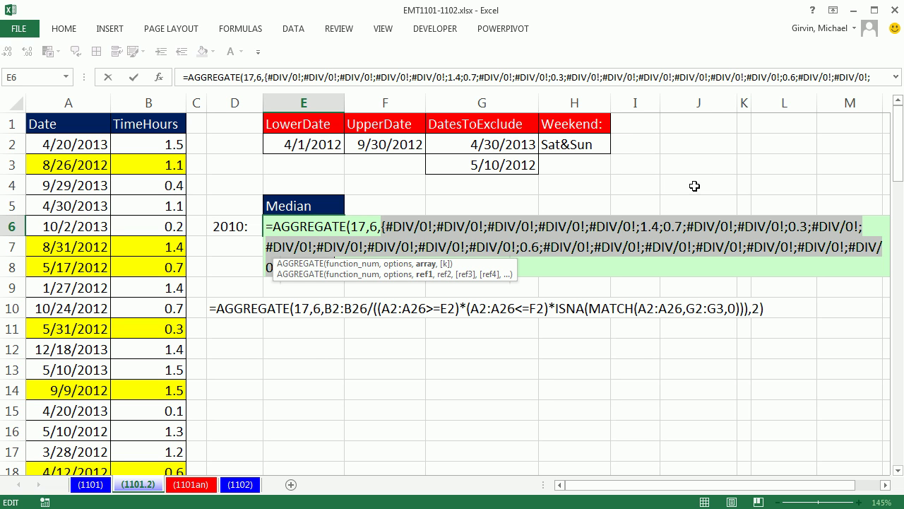
key("ctrl+z")
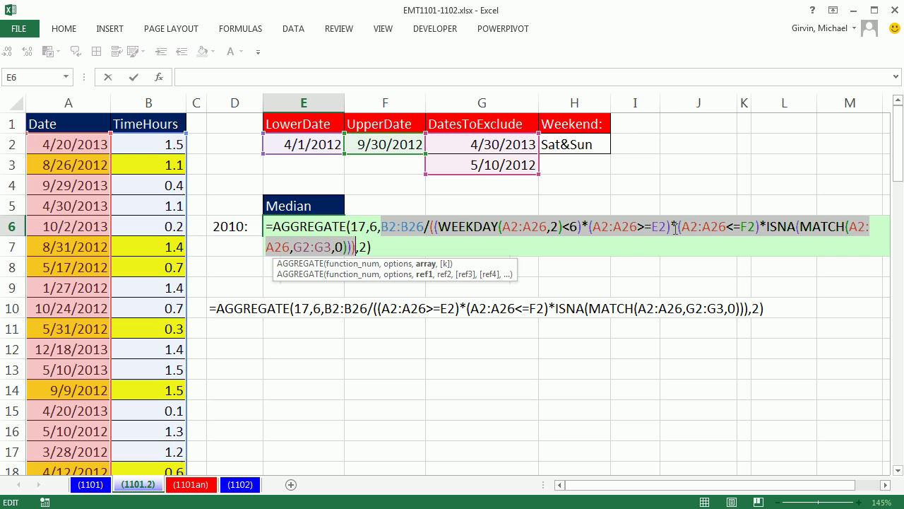
key("ctrl+Return")
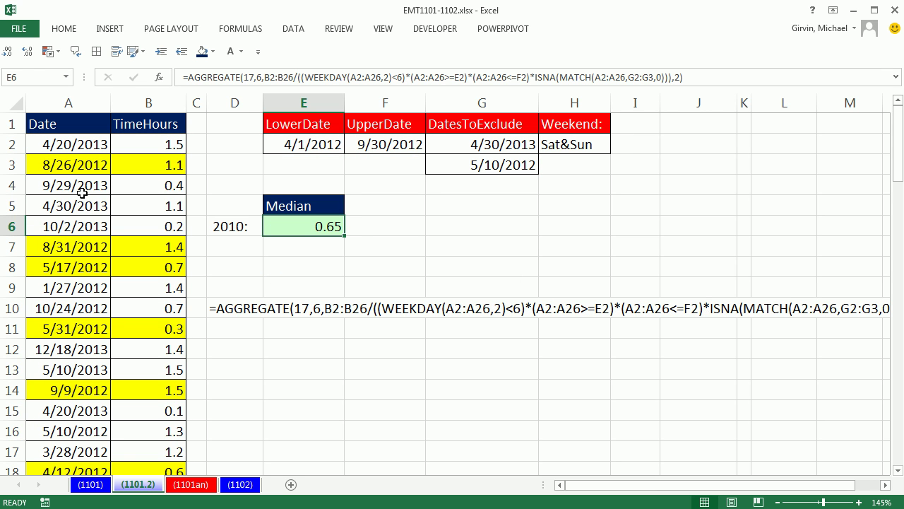
Step: Select the Date and TimeHours data A2:B26 and start Conditional Formatting
left_click_drag(49, 145, 173, 431)
key("ctrl+BackSpace")
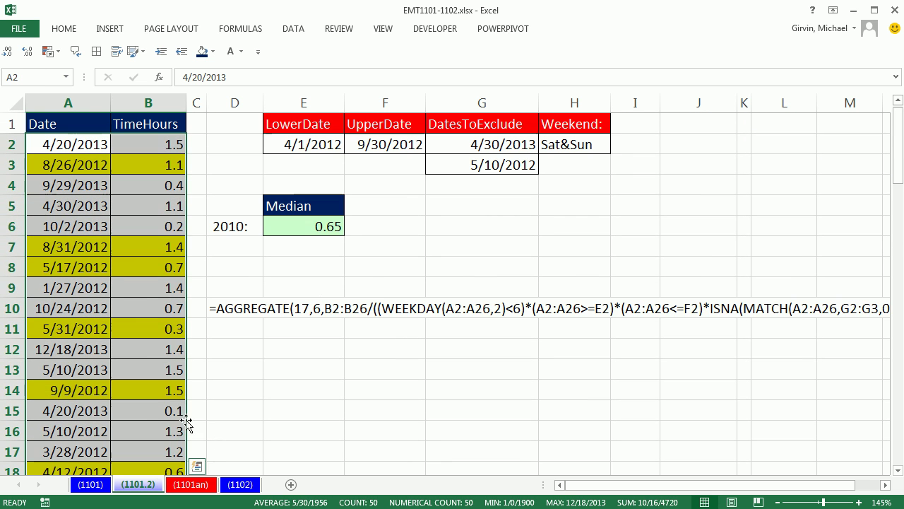
key("alt+o")
Step: Insert WEEKDAY($A2,2)<6 after AND( in the highlighting rule's formula and confirm it
key("d")
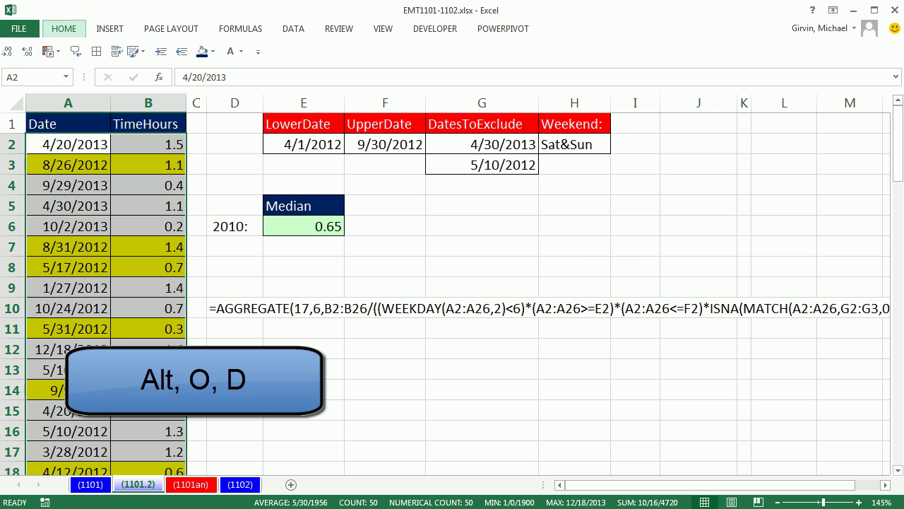
double_click(438, 257)
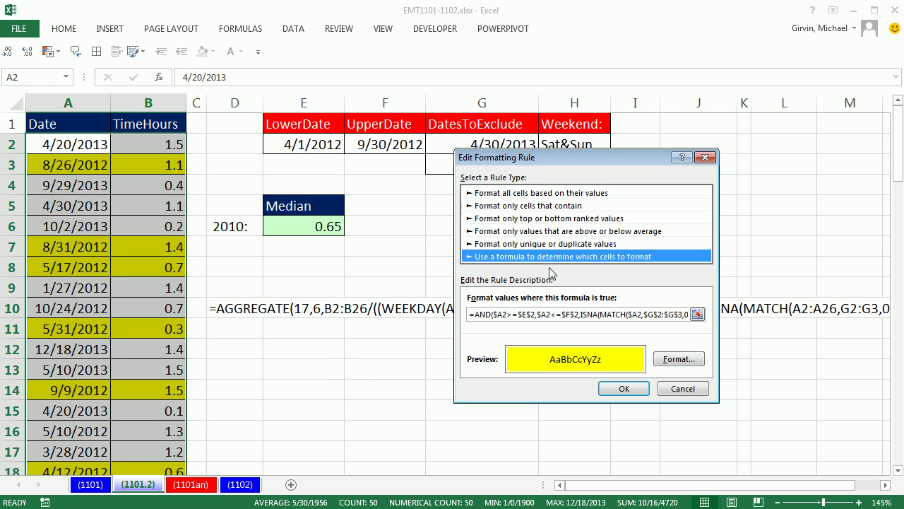
left_click_drag(554, 162, 328, 76)
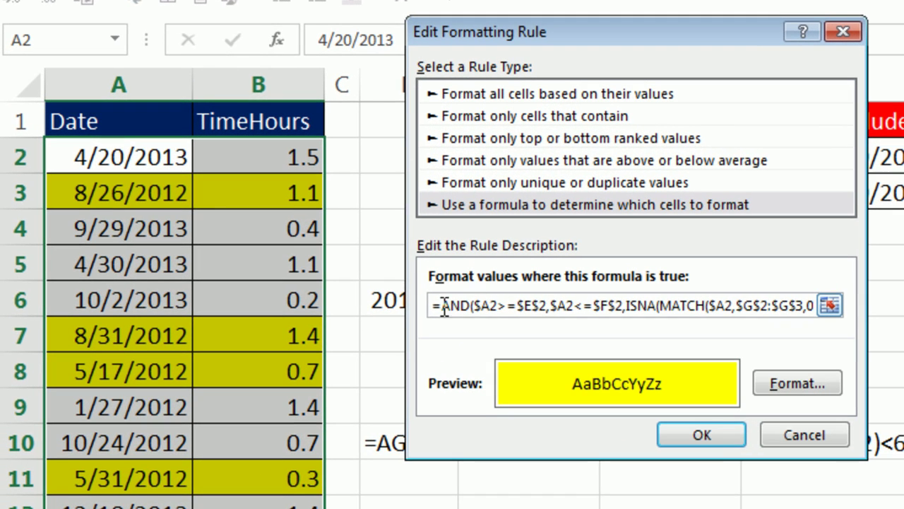
left_click_drag(432, 310, 883, 316)
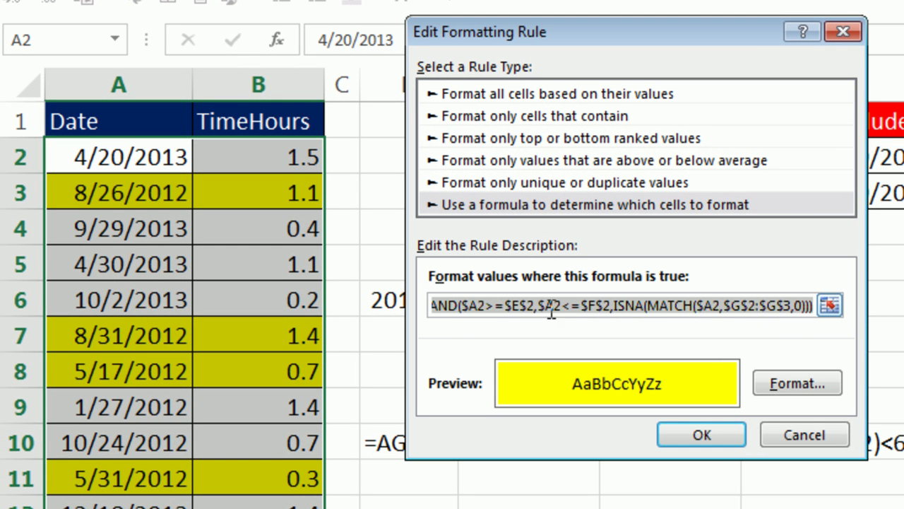
left_click(465, 305)
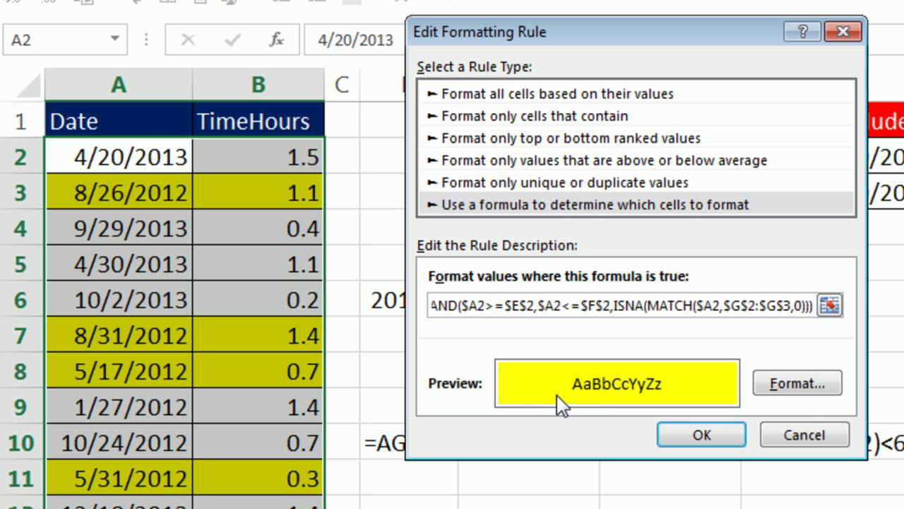
type("weekday")
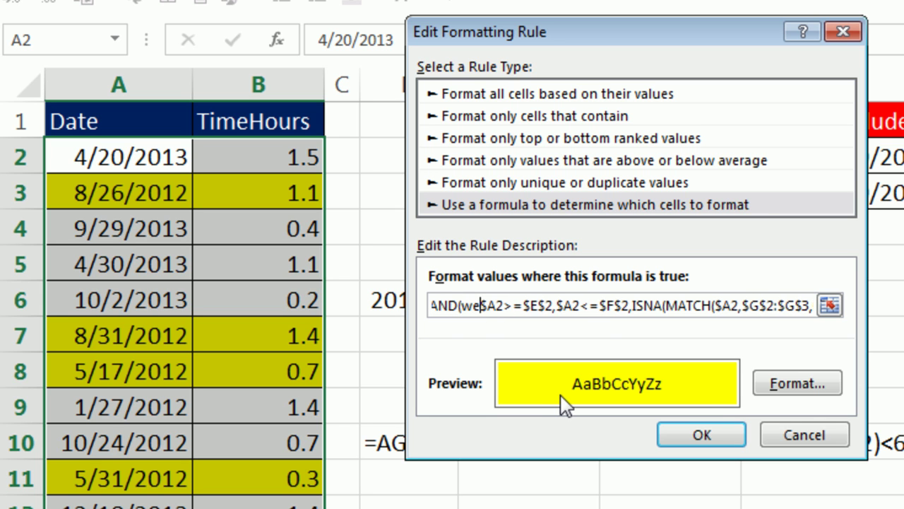
type("(")
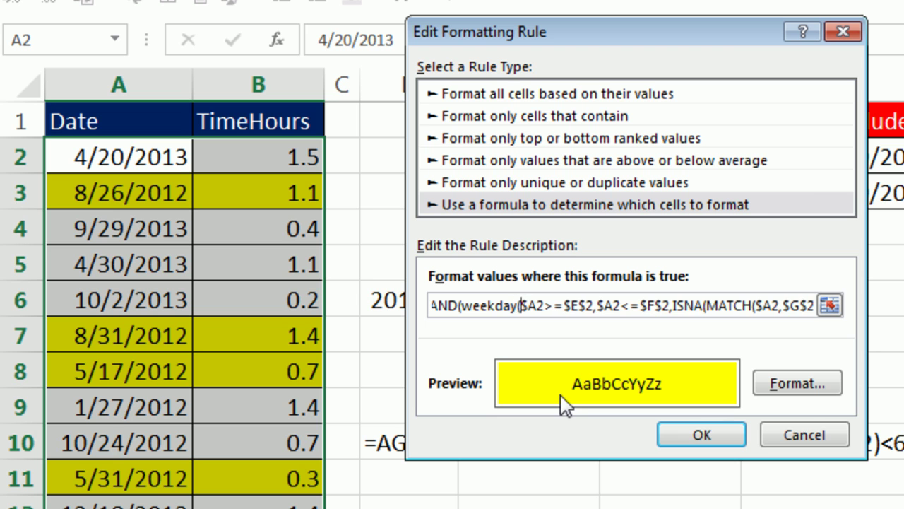
left_click(134, 157)
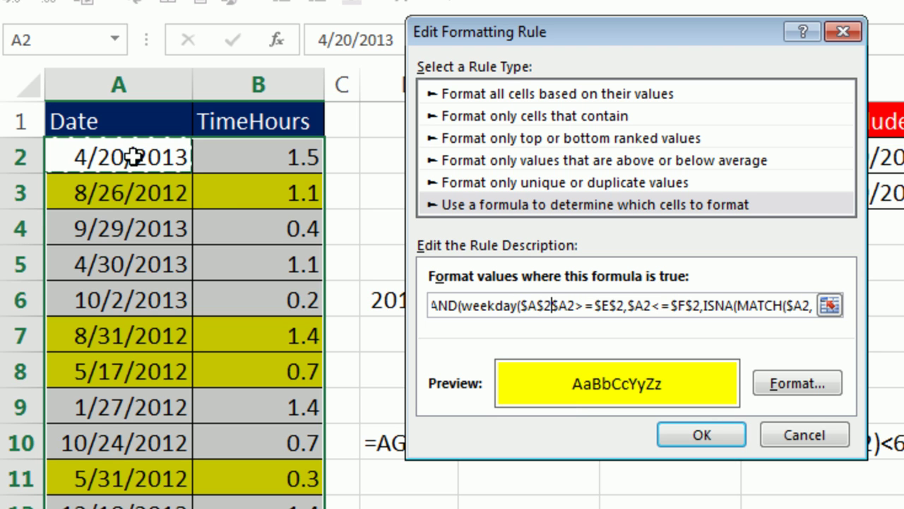
key("F4")
key("F4")
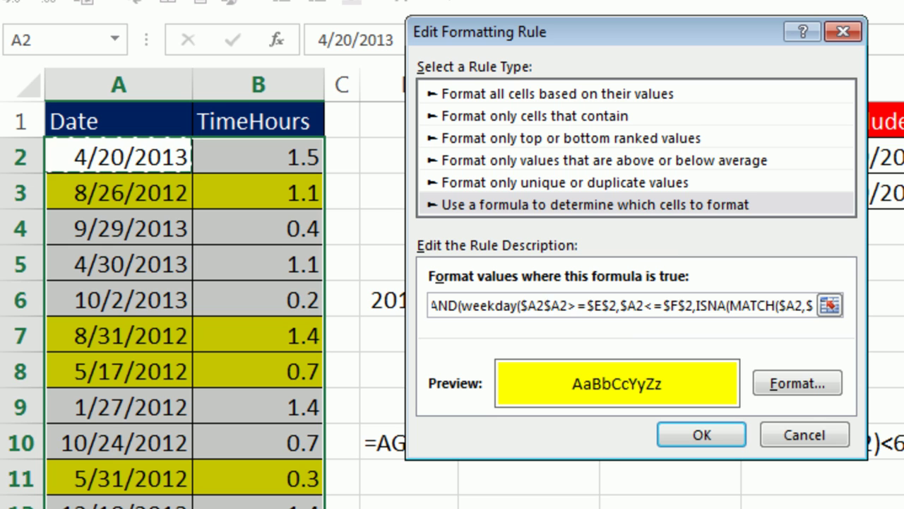
type(",")
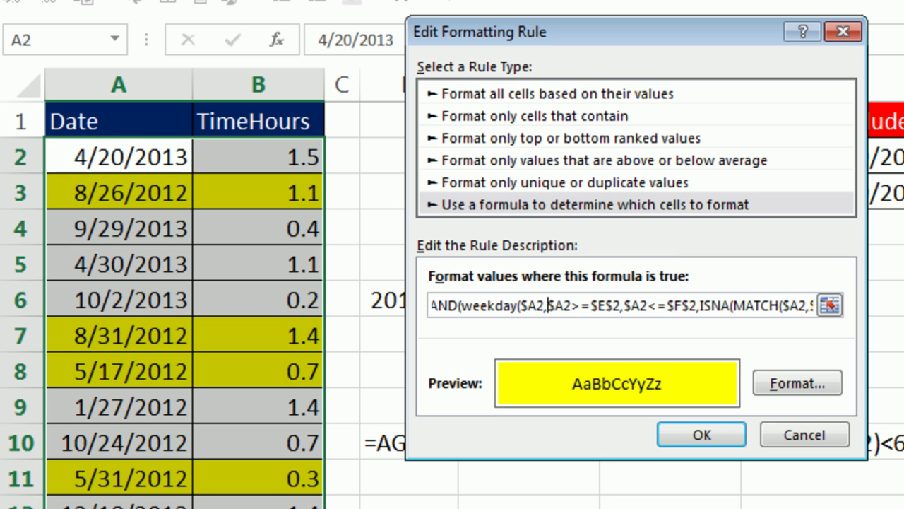
type("2")
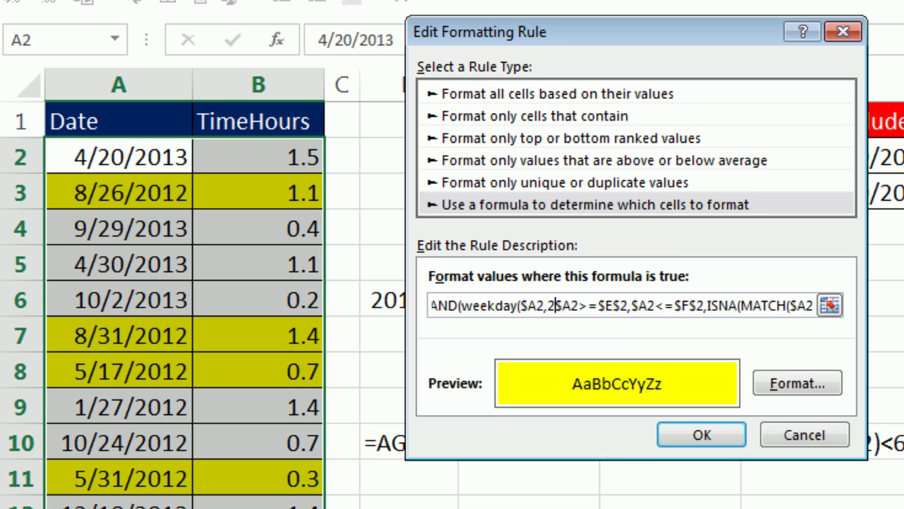
type(")")
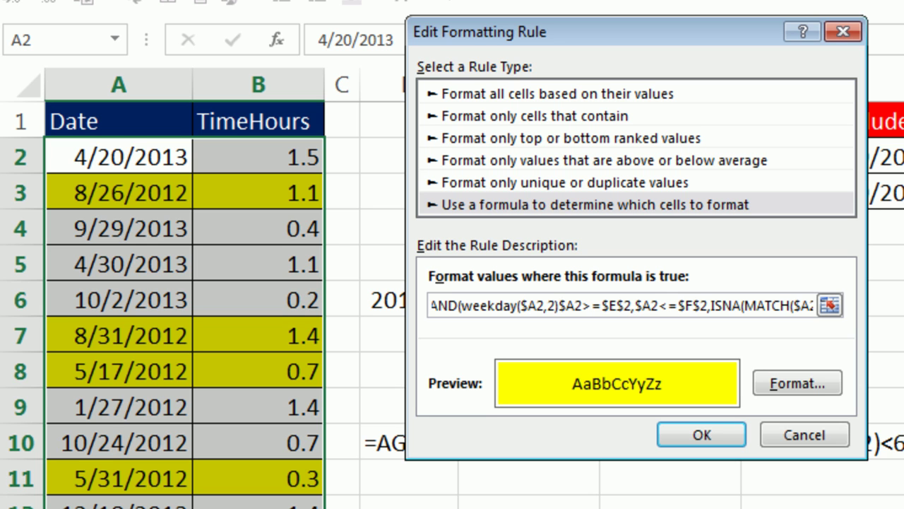
type("<6")
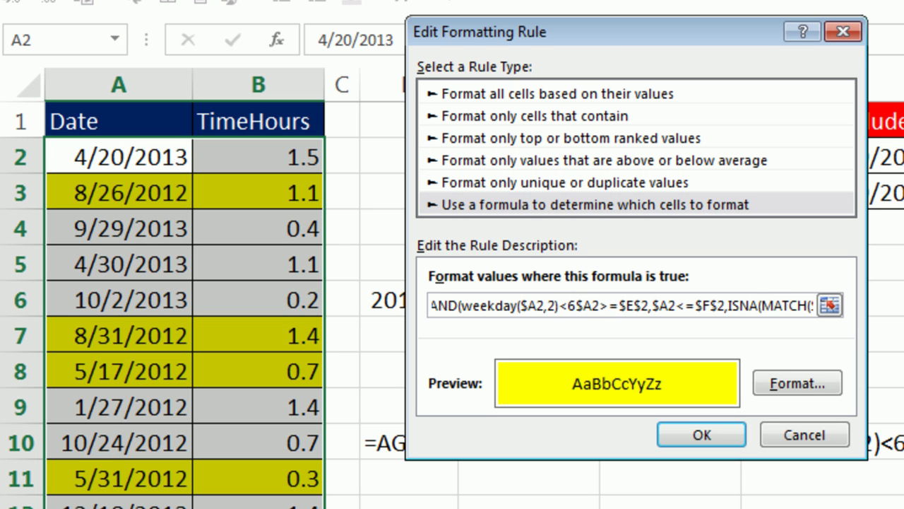
type(",")
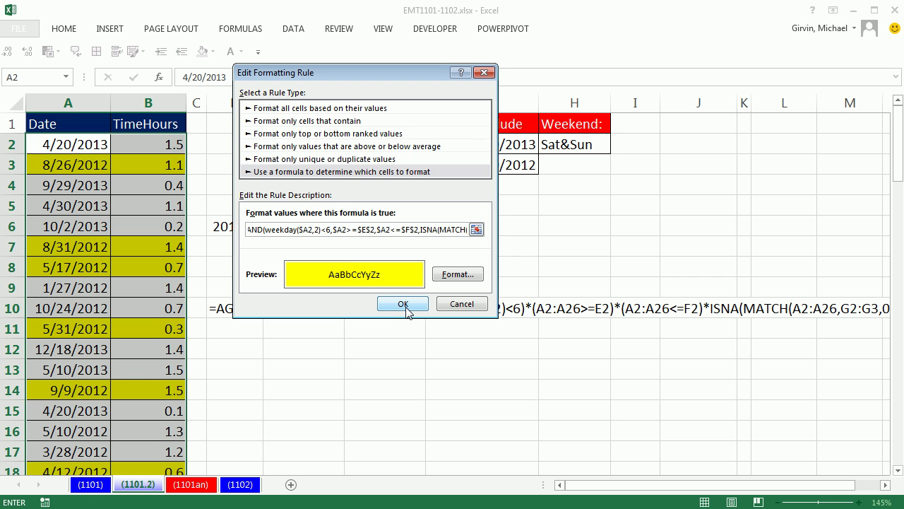
left_click(403, 304)
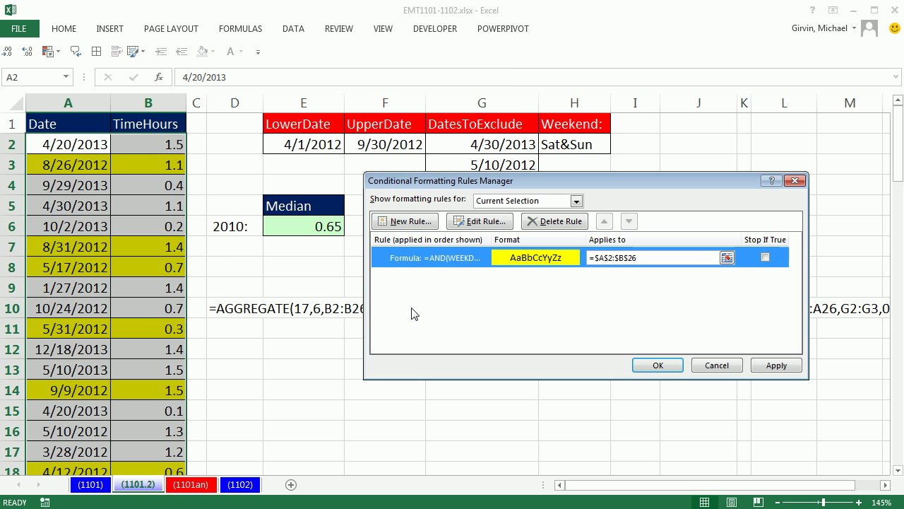
left_click(656, 366)
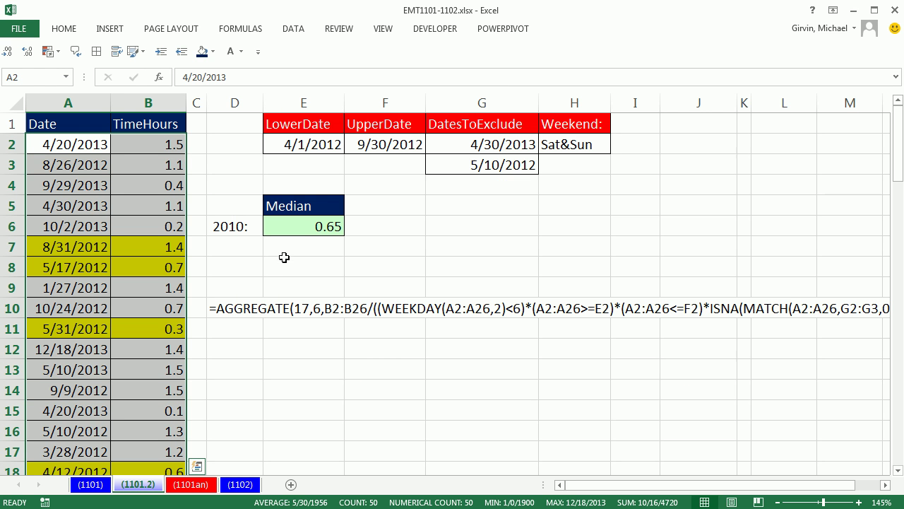
scroll(285, 259, "down", 2)
scroll(285, 260, "down", 2)
scroll(287, 262, "up", 1)
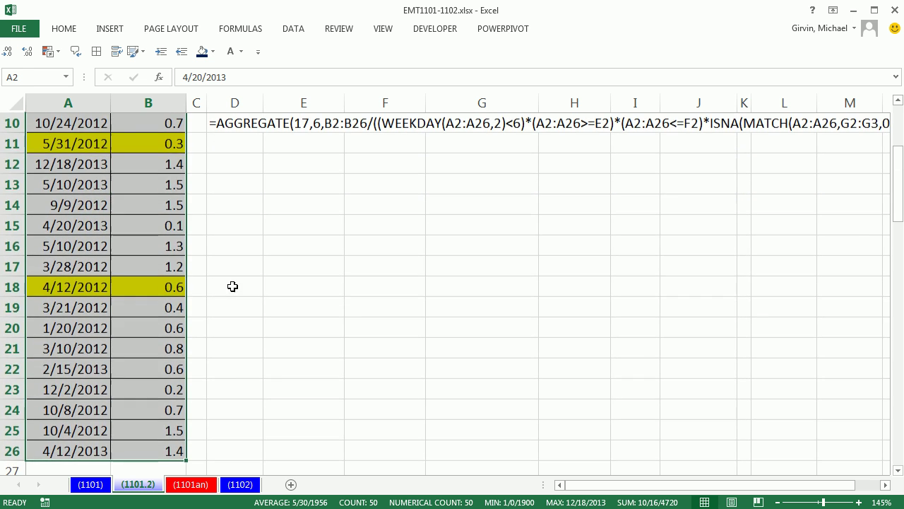
left_click(168, 287)
scroll(333, 336, "up", 1)
left_click(170, 207, "ctrl")
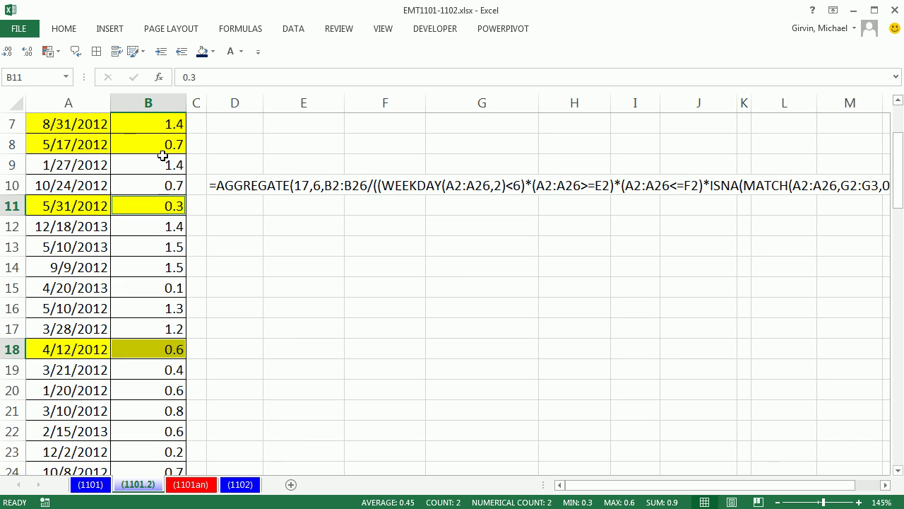
left_click(161, 145, "ctrl")
left_click(159, 128, "ctrl")
scroll(349, 174, "up", 2)
scroll(187, 204, "down", 1)
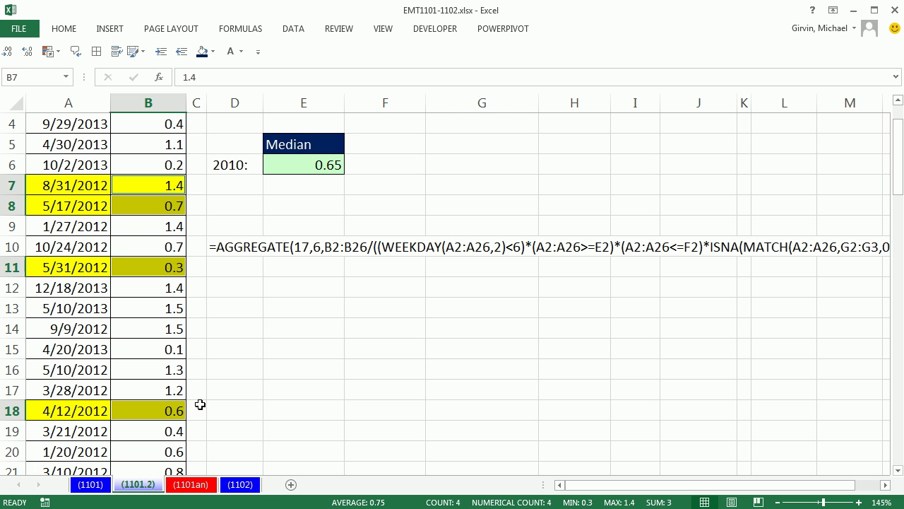
scroll(397, 258, "up", 1)
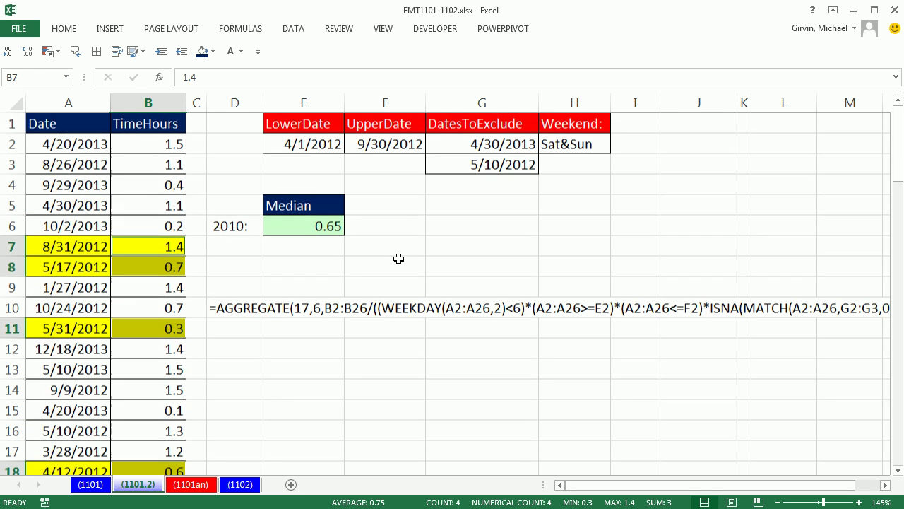
double_click(318, 228)
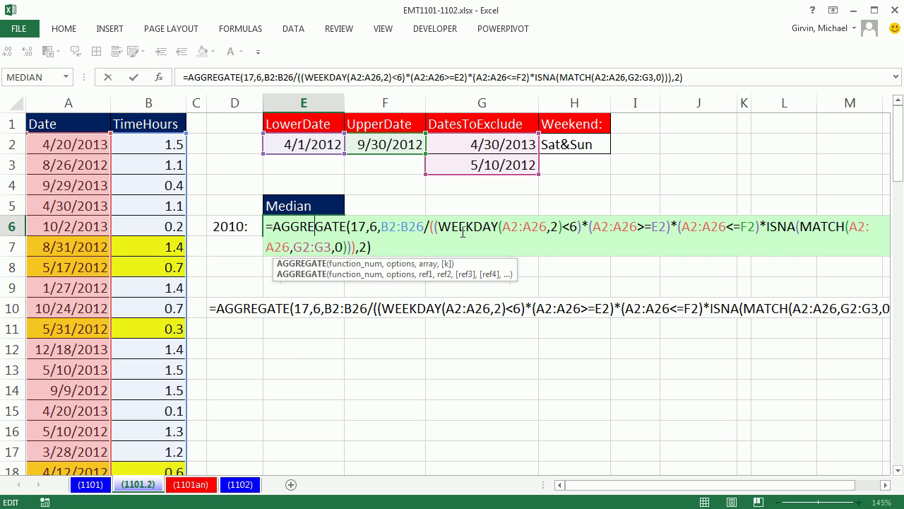
Step: Leave E6 unchanged, go to sheet (1101), and view E9's 2007 array MEDIAN formula
key("Return")
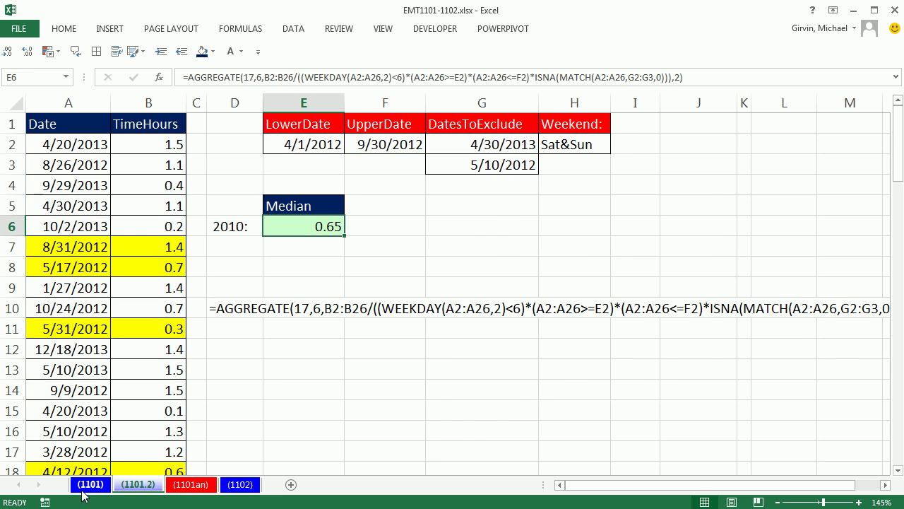
left_click(89, 485)
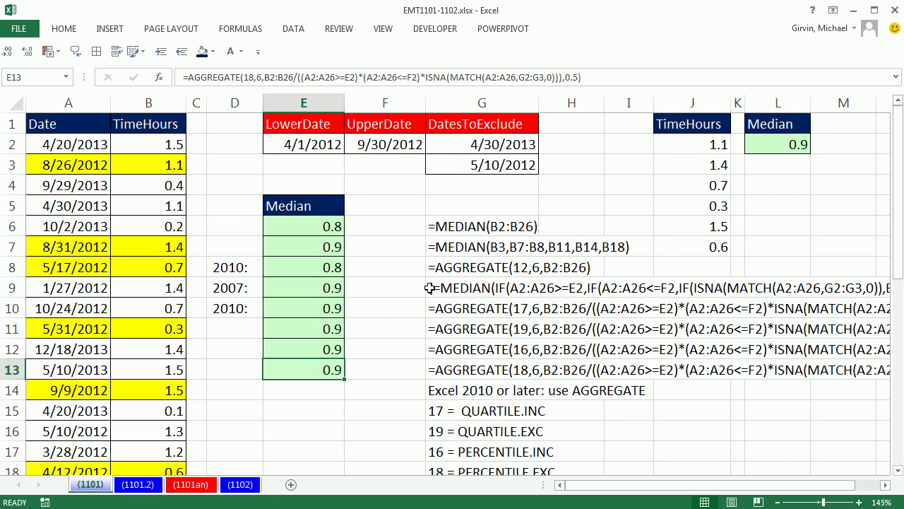
left_click(301, 289)
double_click(301, 288)
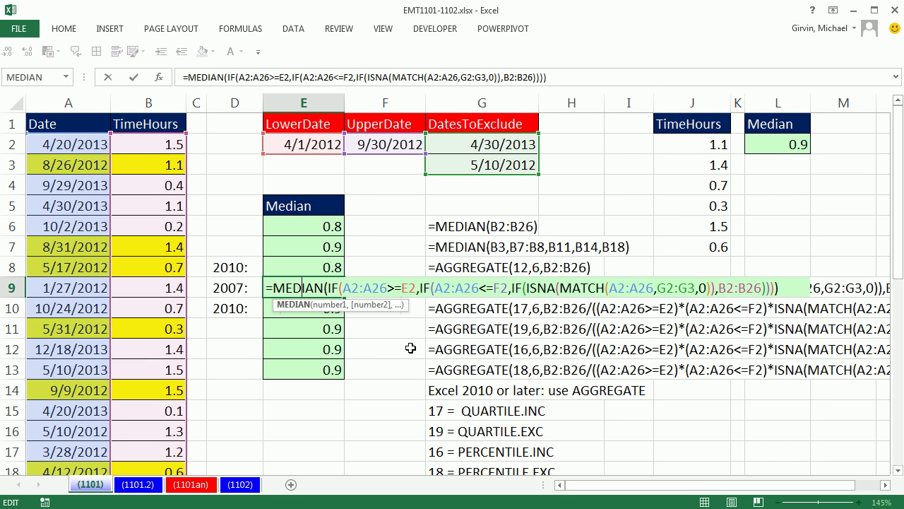
Step: Leave E9 unchanged and view the AGGREGATE formula in E10
key("Escape")
left_click(309, 306)
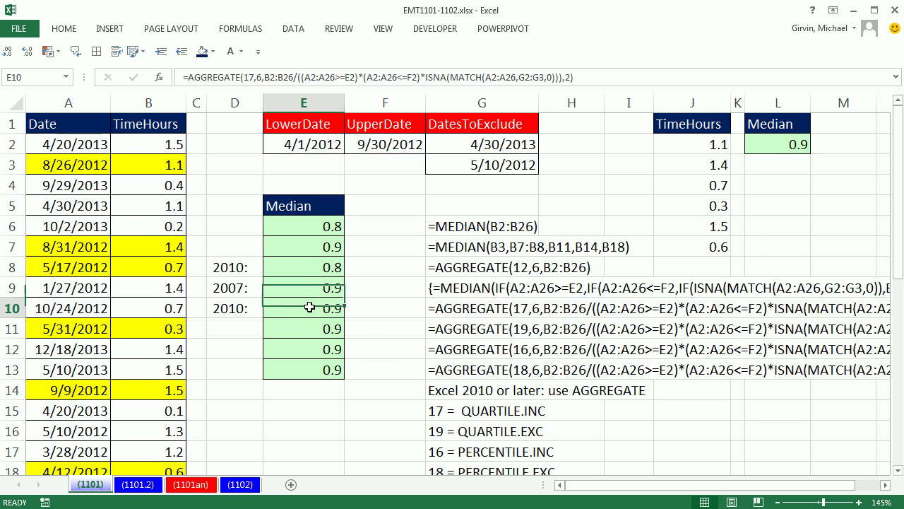
double_click(309, 306)
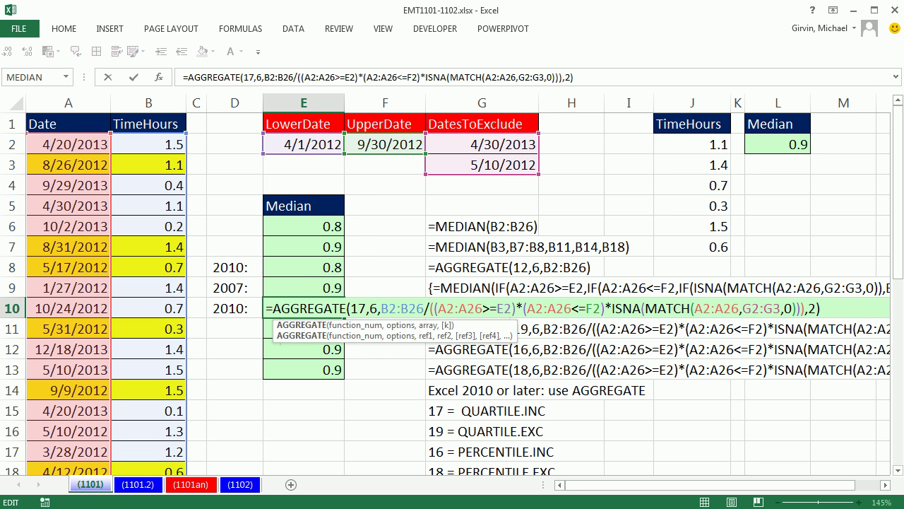